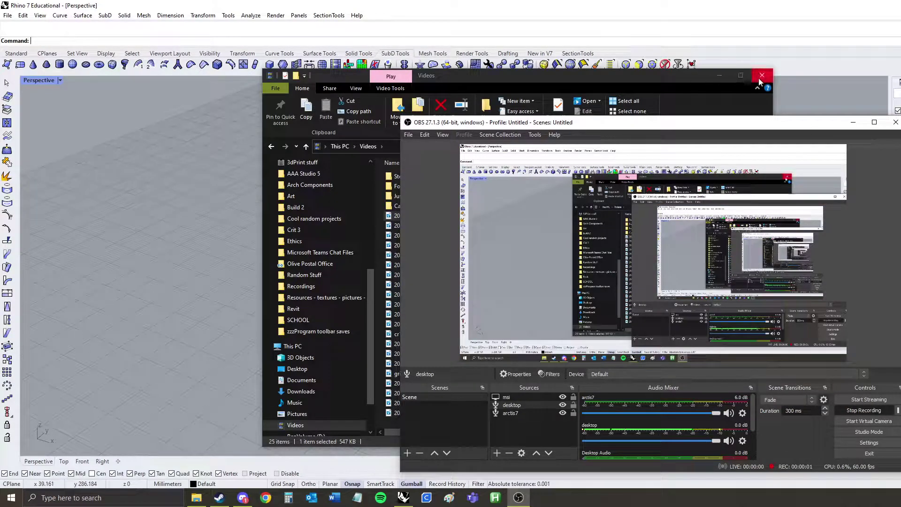
Clear the other windows off the viewport and create a solid box at the origin along the X axis.
click(762, 75)
click(853, 122)
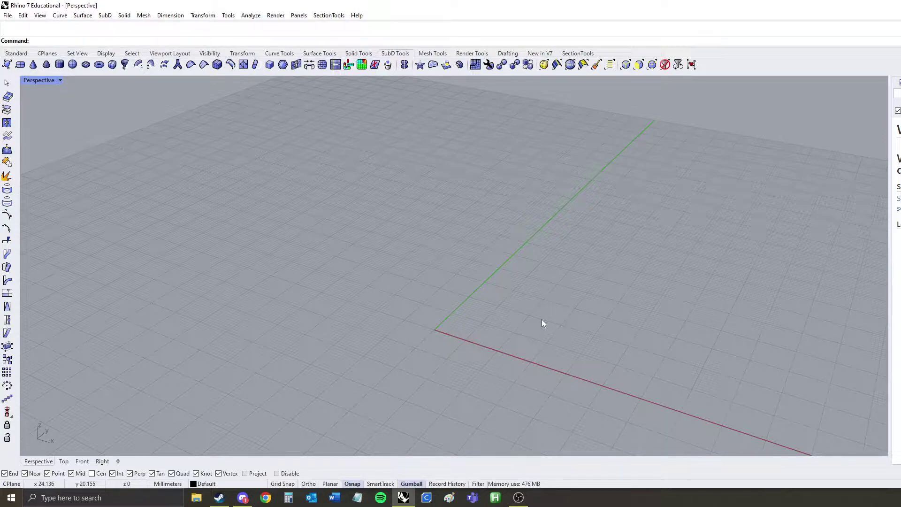
text(box)
key(Return)
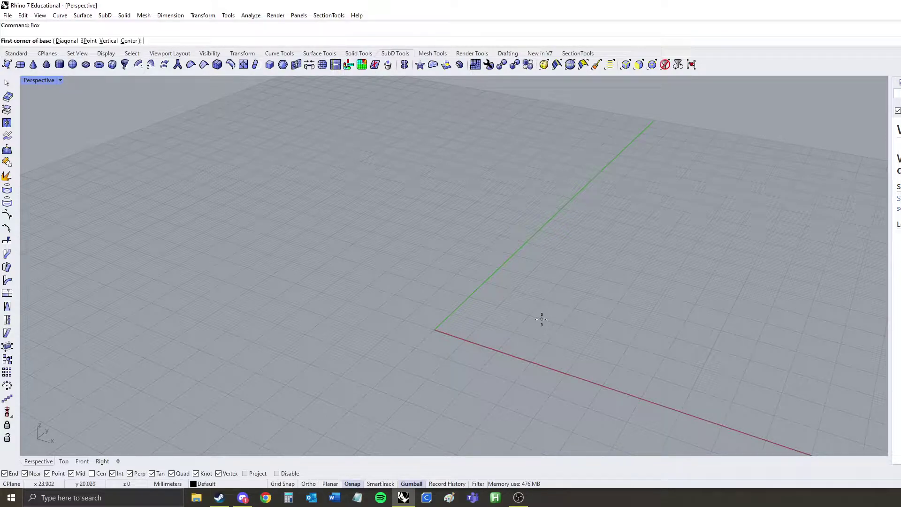
click(450, 328)
click(518, 370)
click(533, 308)
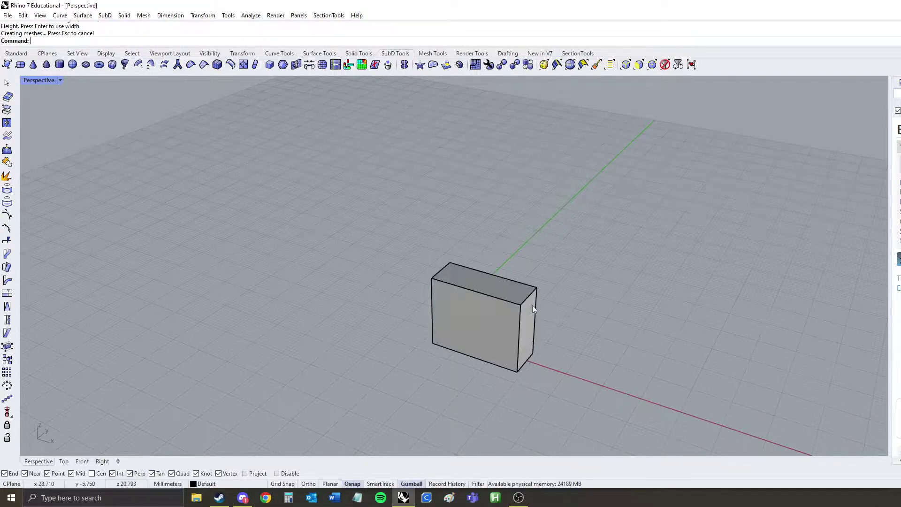
Duplicate the box four times along the Y axis to form a row of five spaced boxes.
shift+right_drag(581, 308, 590, 259)
right_drag(590, 259, 572, 297)
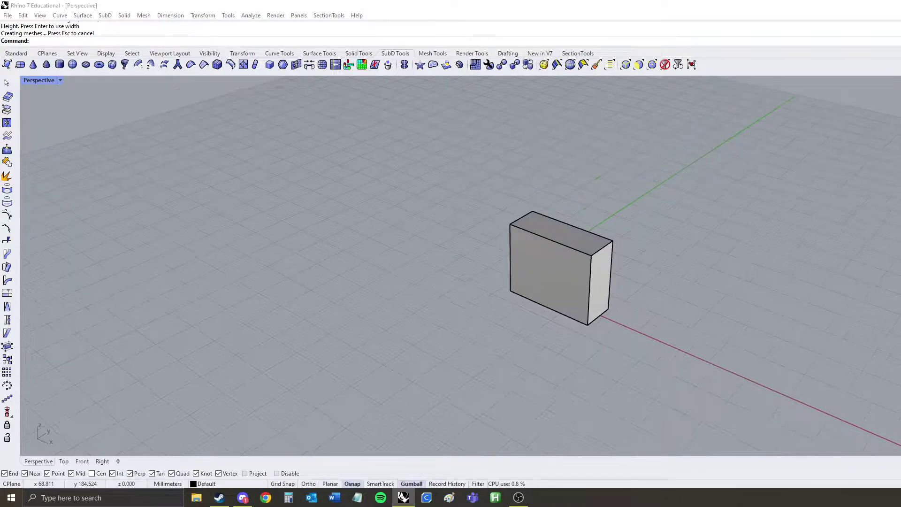
right_drag(499, 341, 356, 353)
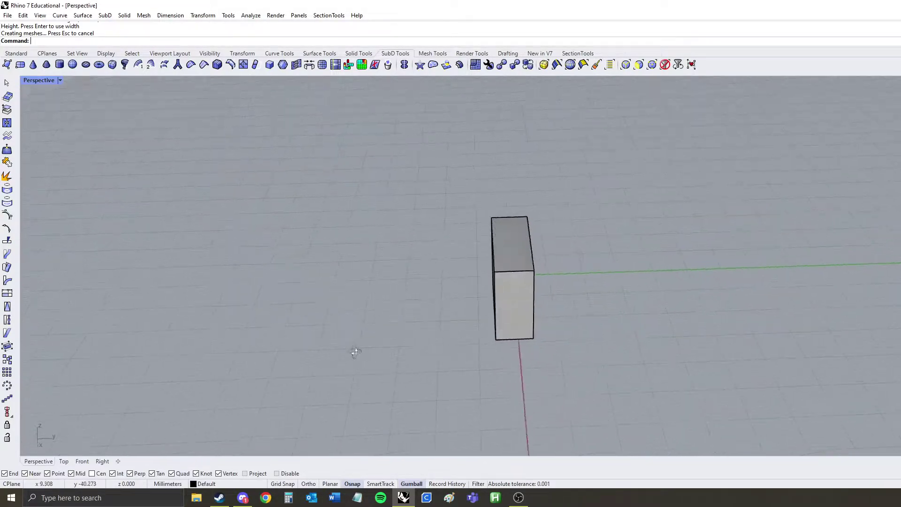
click(483, 255)
right_drag(482, 255, 568, 285)
drag(564, 269, 774, 227)
key(alt)
key(alt)
click(733, 336)
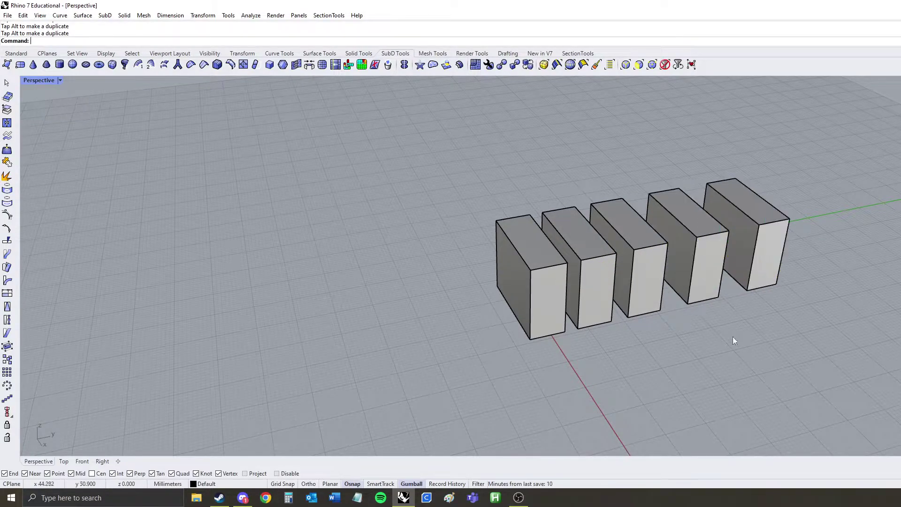
Lower the top faces of all five boxes together so that the boxes become flatter.
right_drag(733, 337, 614, 324)
right_drag(432, 251, 531, 274)
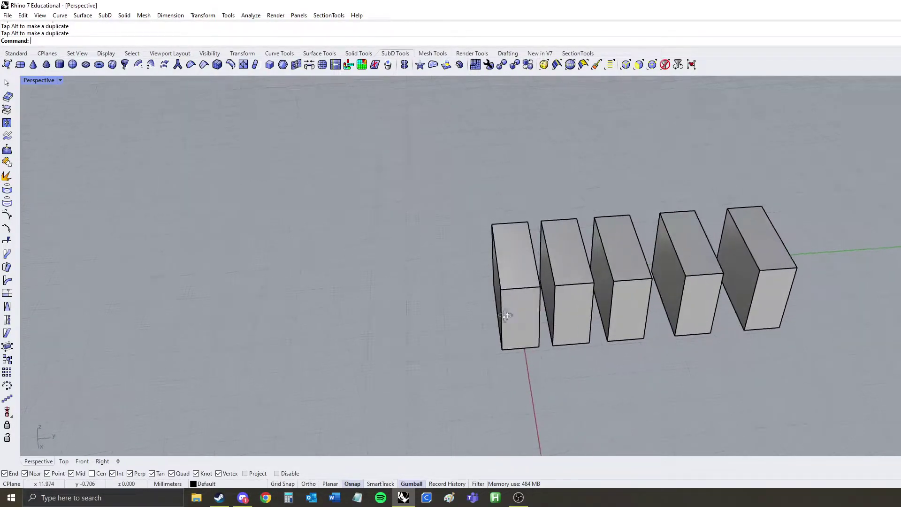
ctrl+shift+click(530, 274)
ctrl+shift+click(572, 263)
ctrl+shift+click(622, 251)
ctrl+shift+click(689, 240)
ctrl+shift+click(760, 234)
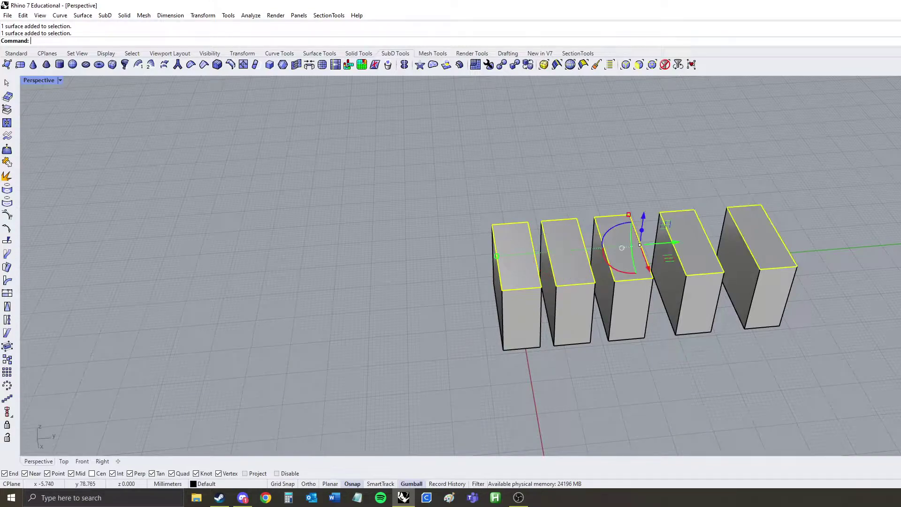
drag(644, 215, 637, 259)
click(558, 382)
right_drag(559, 382, 530, 351)
scroll(560, 315, up, 6)
text(box)
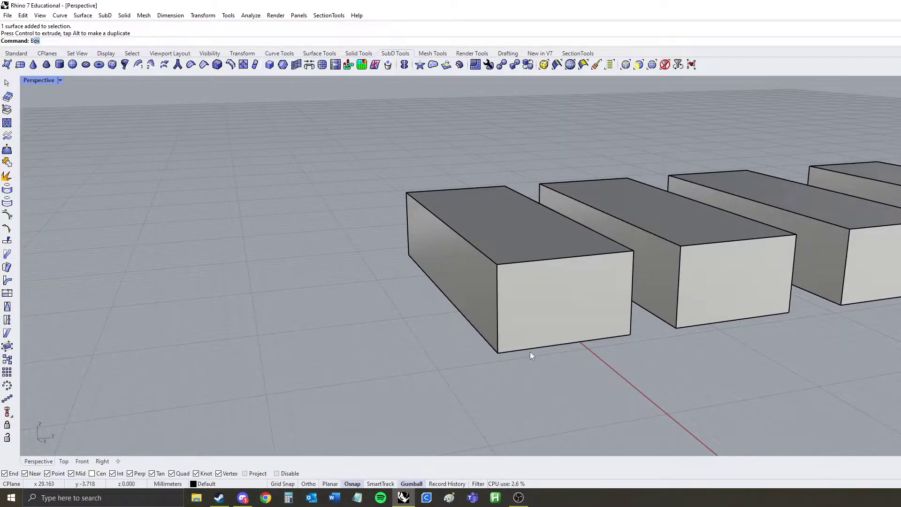
key(Return)
key(Escape)
scroll(530, 351, down, 6)
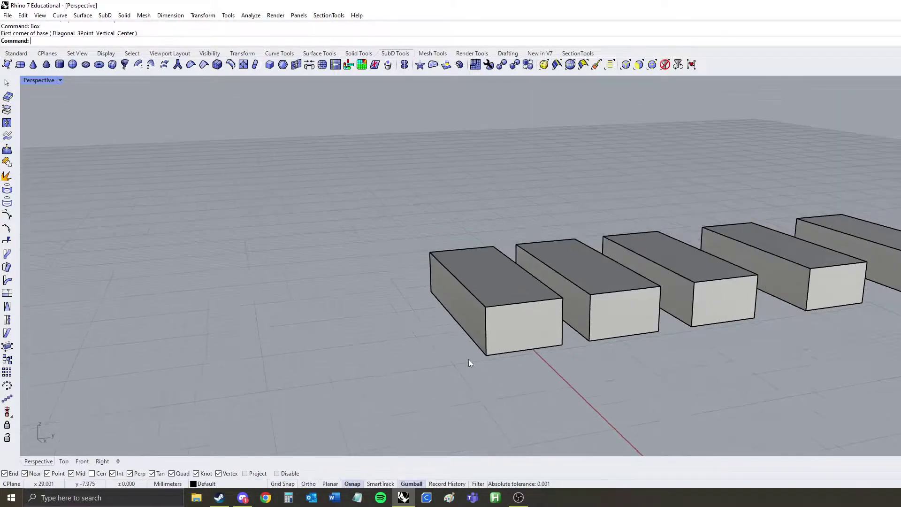
Rotate and reposition the second, third and fourth boxes into a fan arrangement, and delete the fifth box.
click(529, 343)
drag(484, 323, 485, 336)
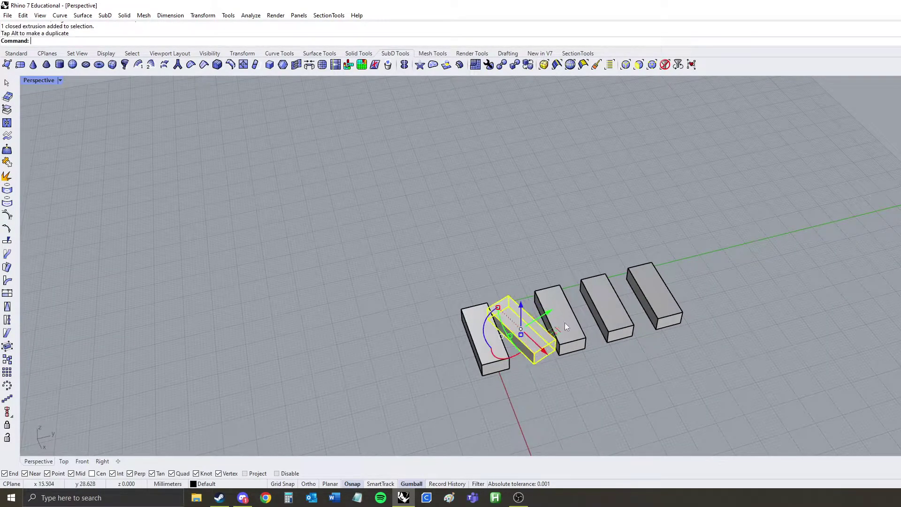
click(565, 322)
drag(523, 310, 529, 331)
click(606, 311)
drag(569, 303, 580, 328)
drag(628, 293, 595, 282)
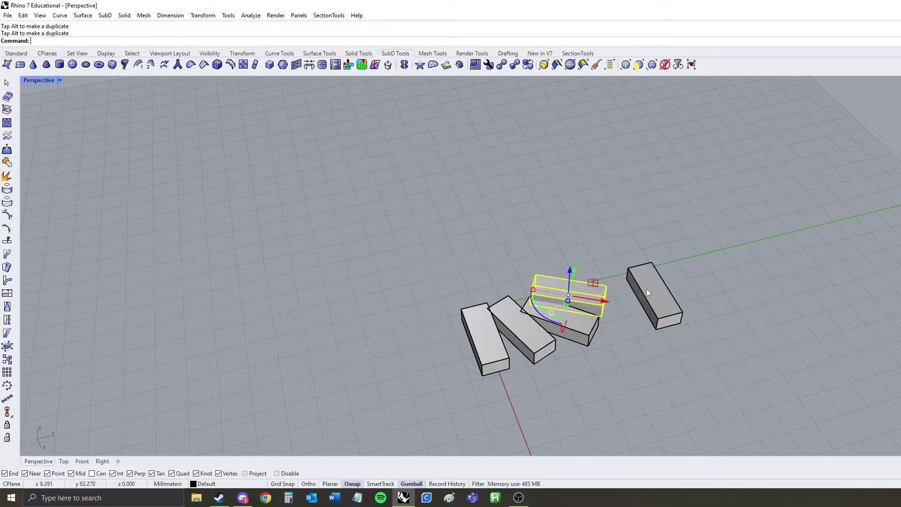
key(ctrl+z)
drag(639, 319, 627, 325)
click(655, 295)
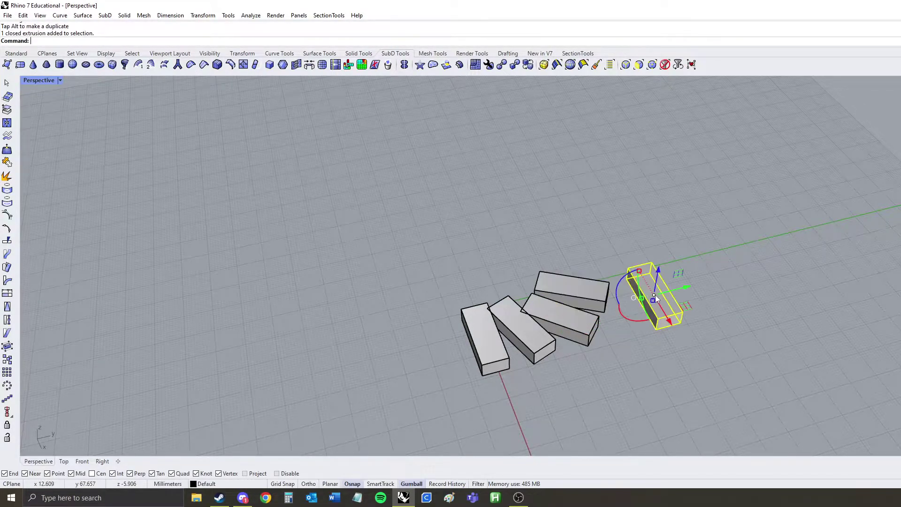
key(Delete)
Create a small upright door-sized box at the lower front edge of the first box, near its outer corner.
right_drag(550, 364, 505, 335)
scroll(504, 335, up, 8)
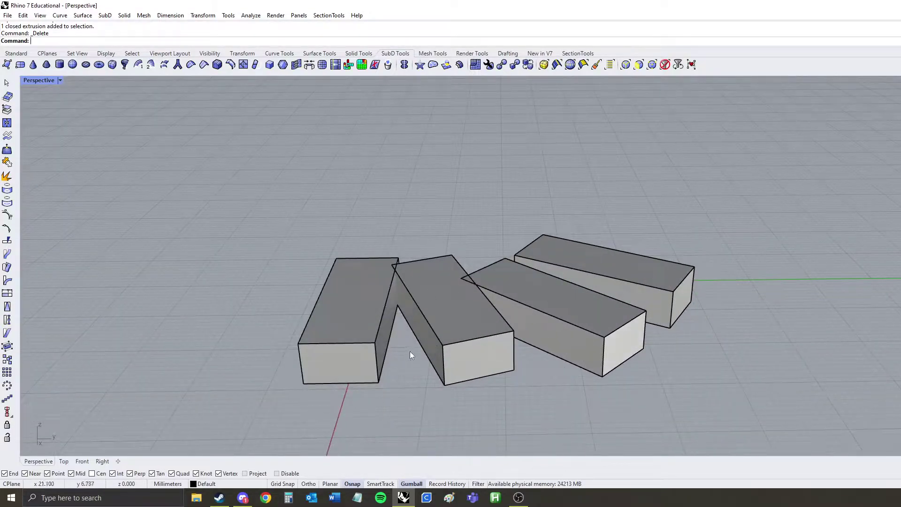
right_drag(347, 368, 472, 302)
right_drag(601, 352, 553, 359)
scroll(356, 309, up, 5)
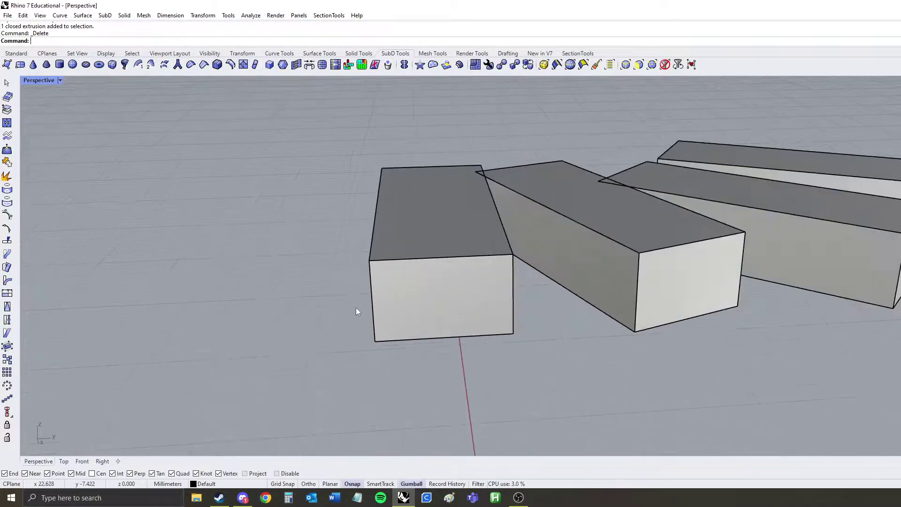
key(Return)
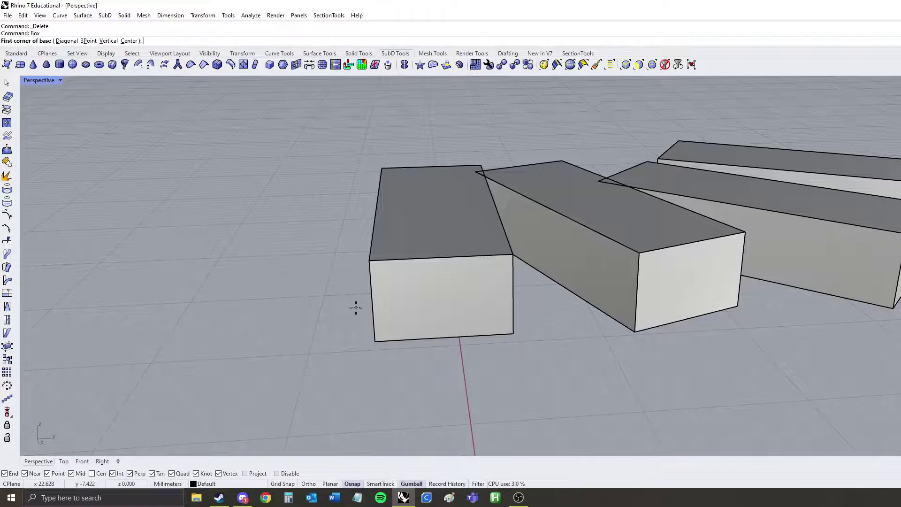
click(394, 340)
click(417, 347)
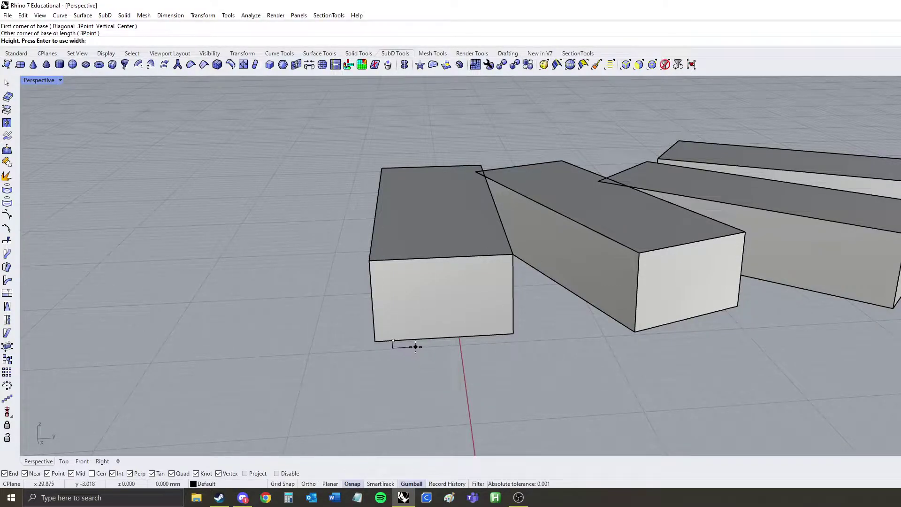
click(414, 309)
Move the small door box along the X axis so it sits partly inside the first box's front face.
right_drag(418, 340, 513, 345)
click(545, 305)
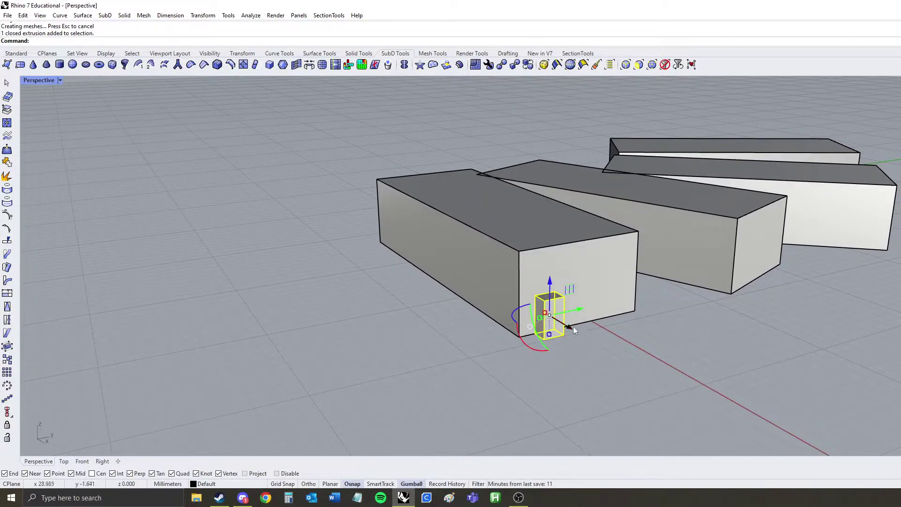
drag(572, 327, 565, 323)
click(629, 351)
right_drag(631, 351, 576, 348)
right_drag(594, 311, 558, 335)
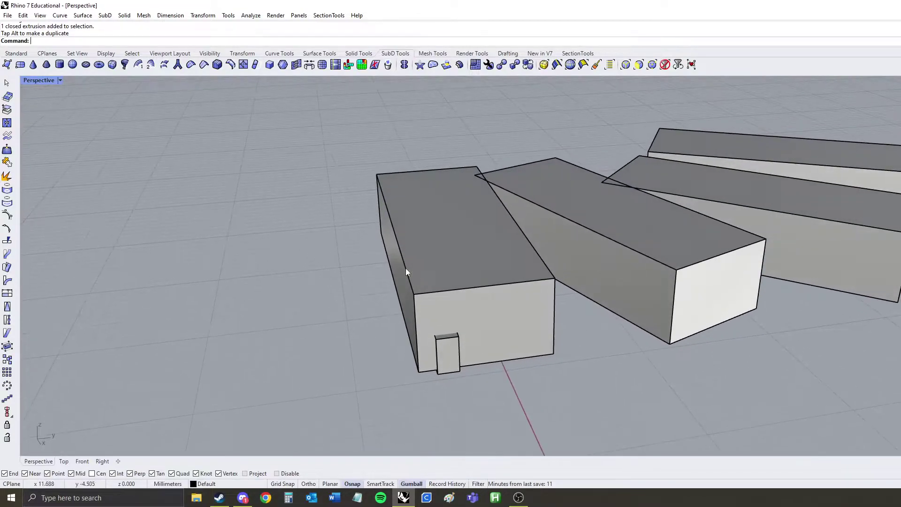
Shift the second box slightly so that it stands clear of the first box's rear corner.
scroll(405, 269, up, 2)
scroll(402, 288, down, 6)
right_drag(445, 310, 405, 321)
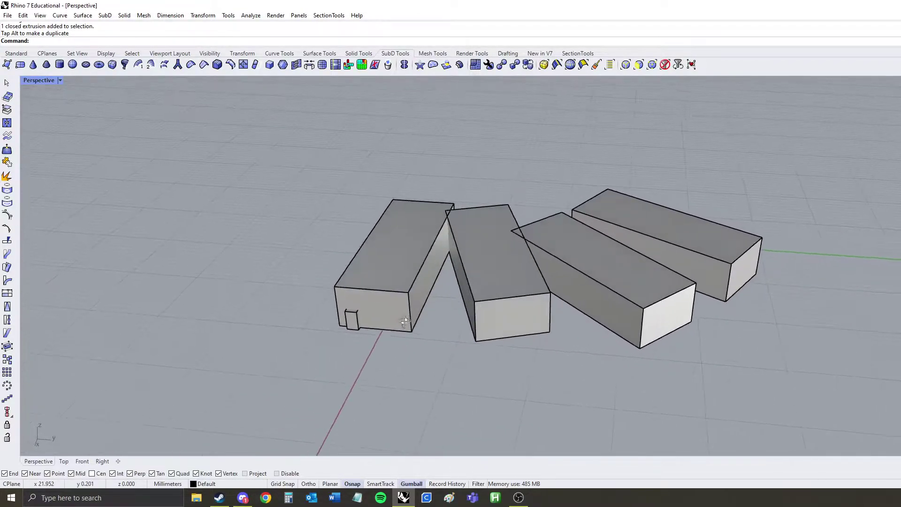
right_drag(341, 306, 559, 398)
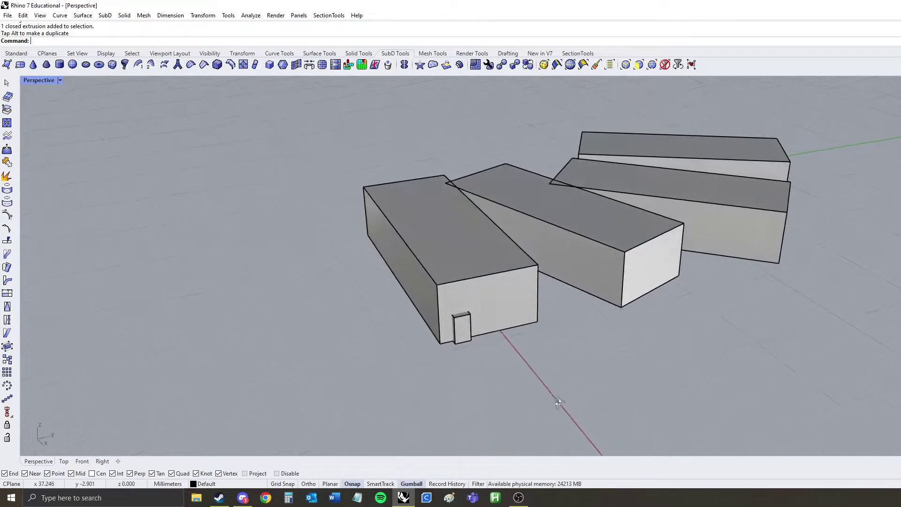
scroll(387, 269, up, 3)
click(479, 302)
drag(653, 195, 676, 191)
click(728, 173)
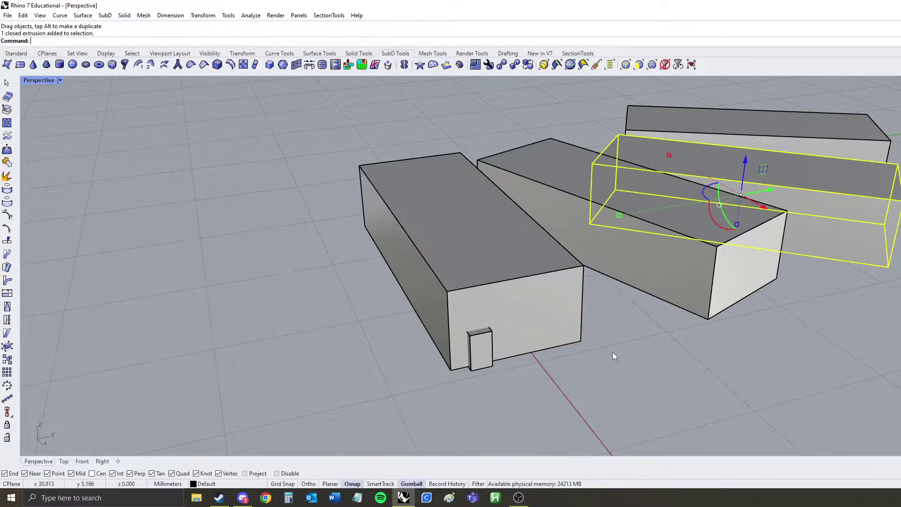
click(617, 354)
Define the first box and its door as a block named "bn", with the base point at the lower front corner away from the door.
right_drag(618, 355, 509, 389)
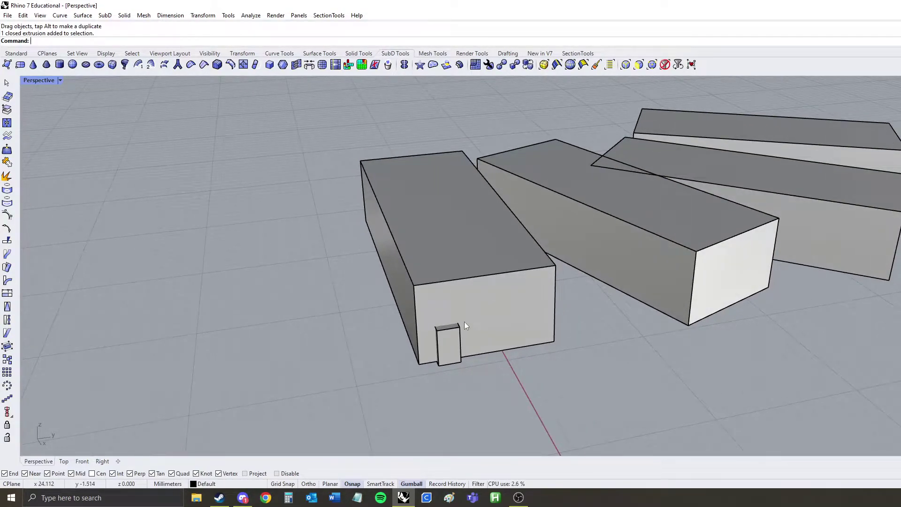
text(Block)
key(Return)
click(425, 312)
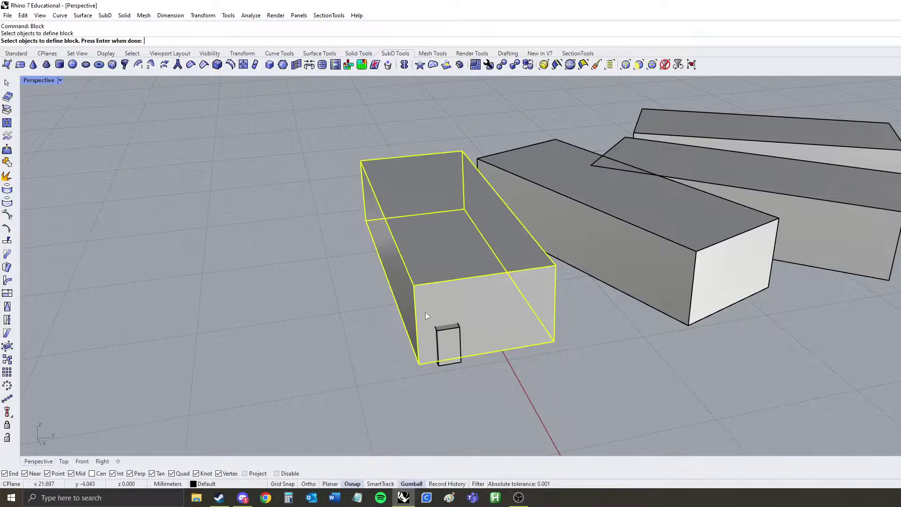
click(452, 336)
key(Return)
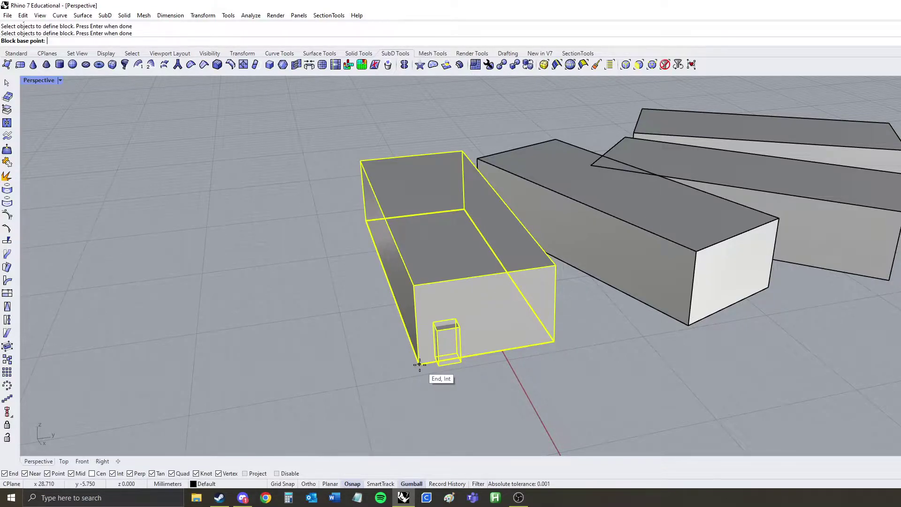
click(554, 342)
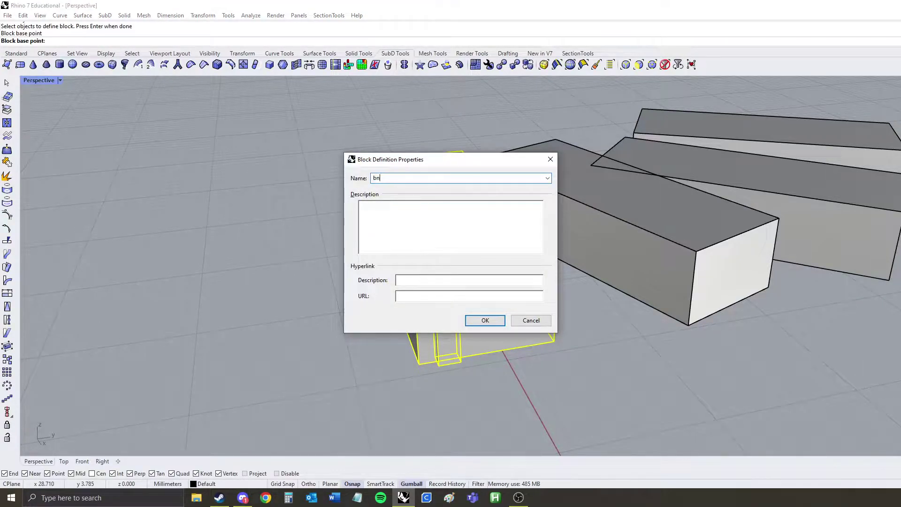
key(Return)
click(372, 352)
Duplicate the block instance along the negative Y direction, placing the copy on the open side of the original.
right_drag(371, 351, 382, 274)
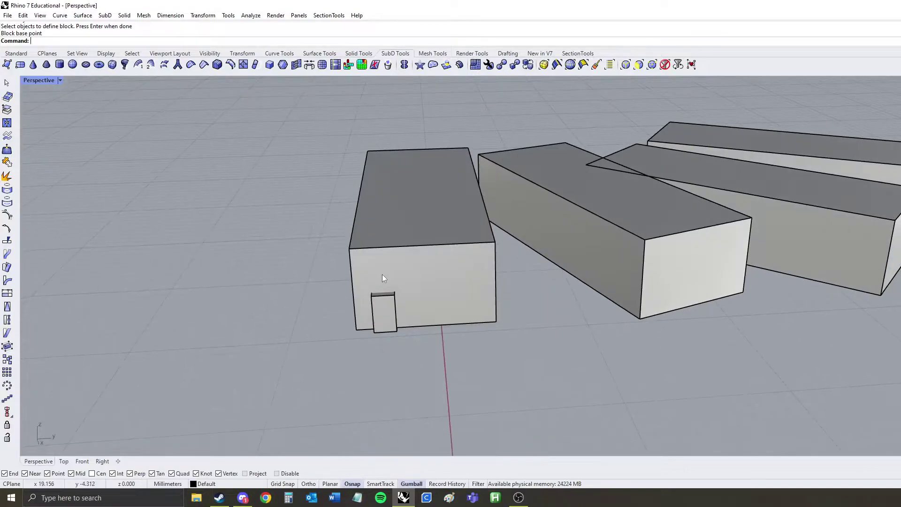
click(382, 274)
right_drag(423, 338, 469, 324)
scroll(461, 286, down, 5)
alt+drag(480, 284, 337, 313)
click(399, 331)
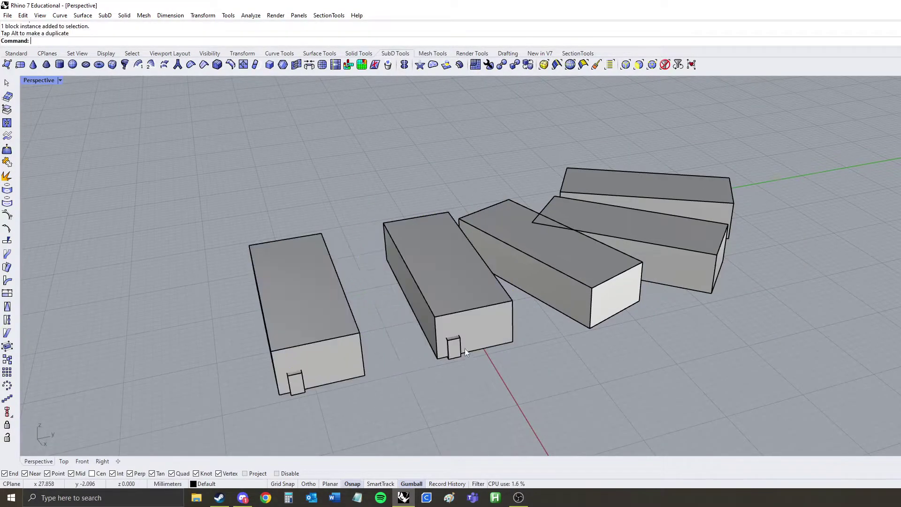
Select and deselect the original block instance to examine how the box and door behave as one object.
scroll(465, 348, up, 3)
click(435, 327)
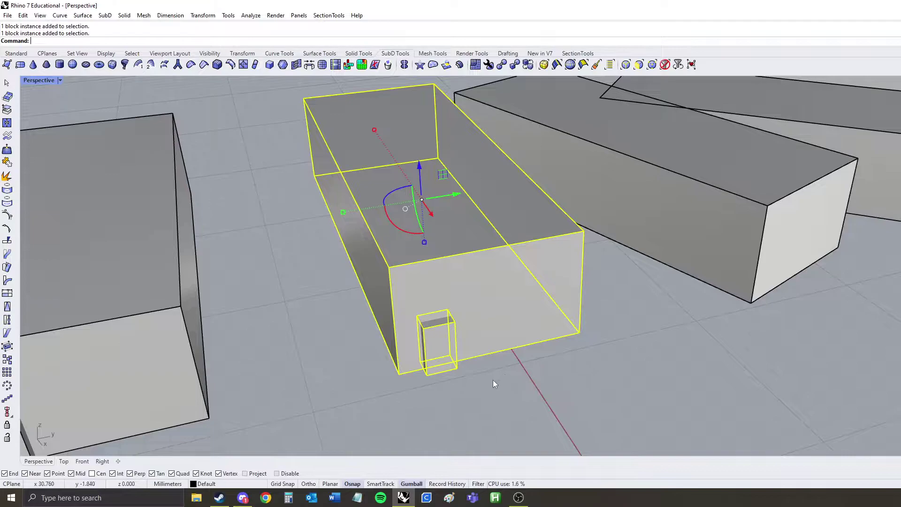
click(634, 350)
click(498, 286)
click(333, 291)
click(384, 246)
click(328, 286)
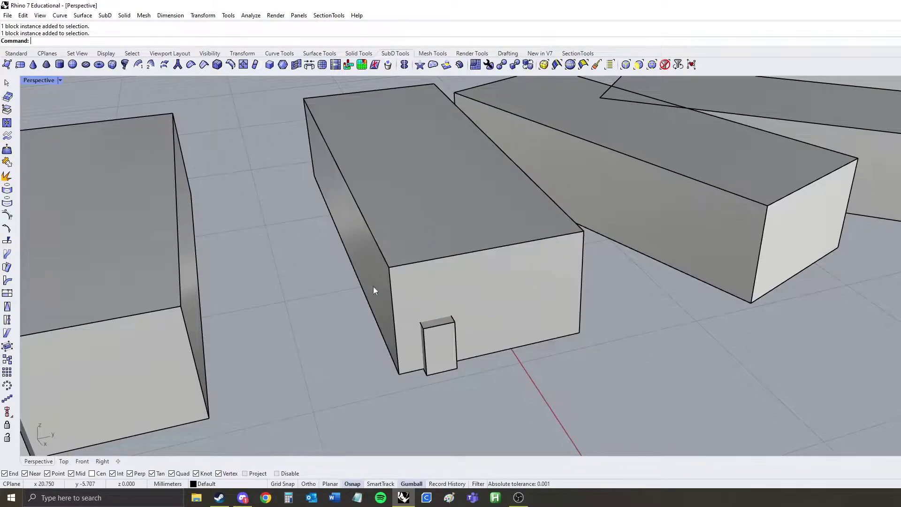
click(380, 288)
click(672, 347)
Sub-select the main box inside the original block to examine how its individual members can be picked.
ctrl+shift+click(519, 268)
click(597, 359)
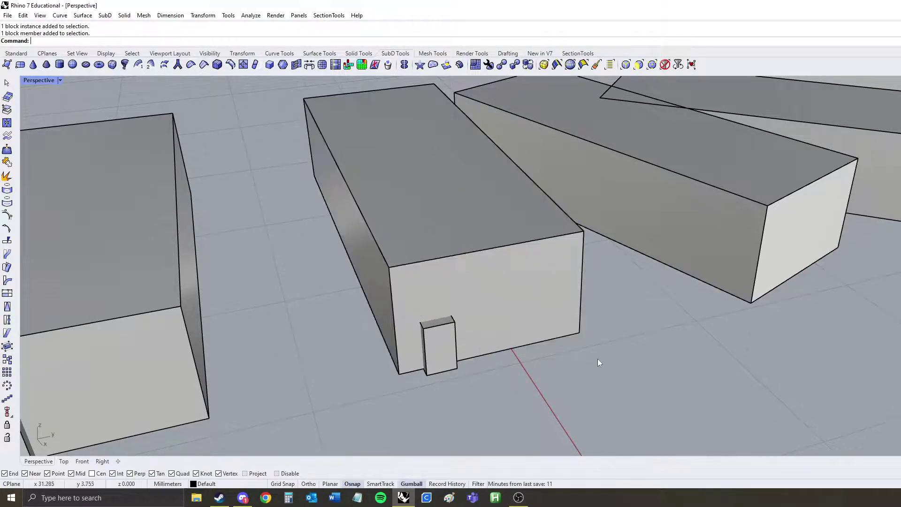
ctrl+shift+click(473, 337)
scroll(394, 251, down, 5)
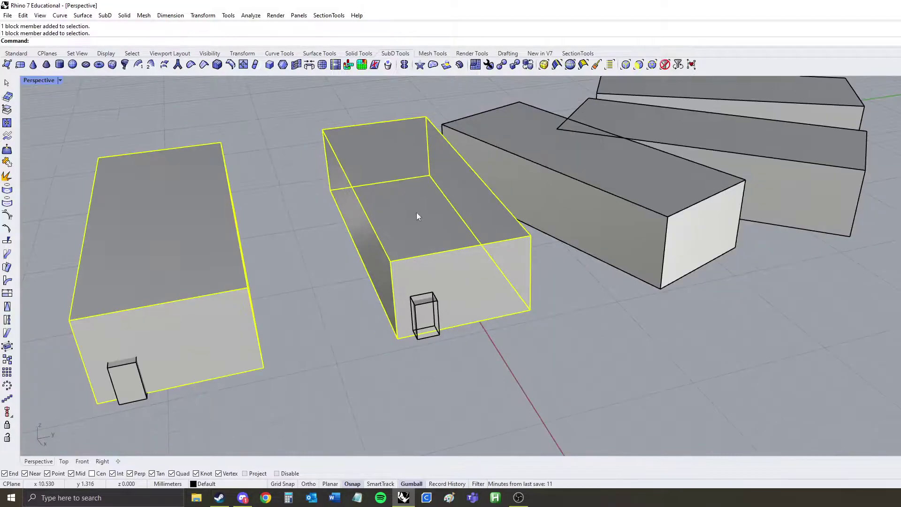
click(388, 289)
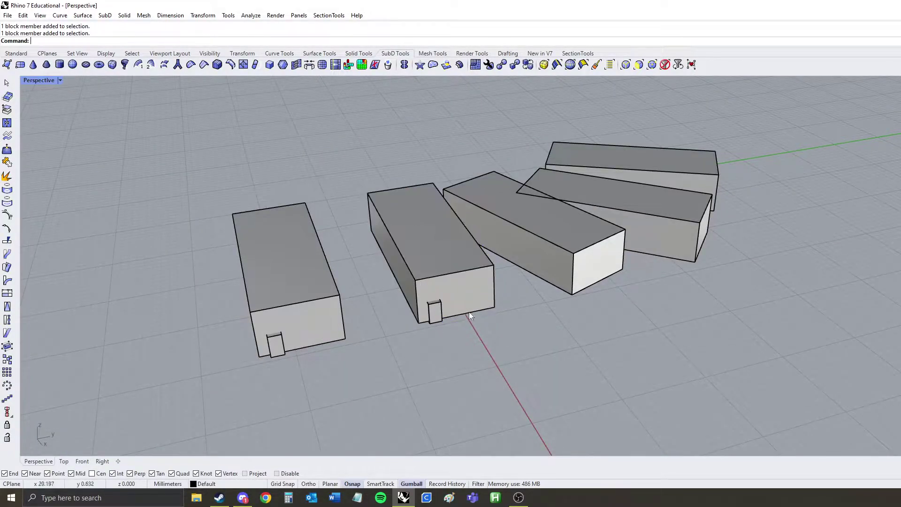
Try dragging the original block instance along the Y axis toward its copy, and undo the change.
scroll(387, 289, up, 2)
click(230, 276)
click(388, 333)
click(462, 214)
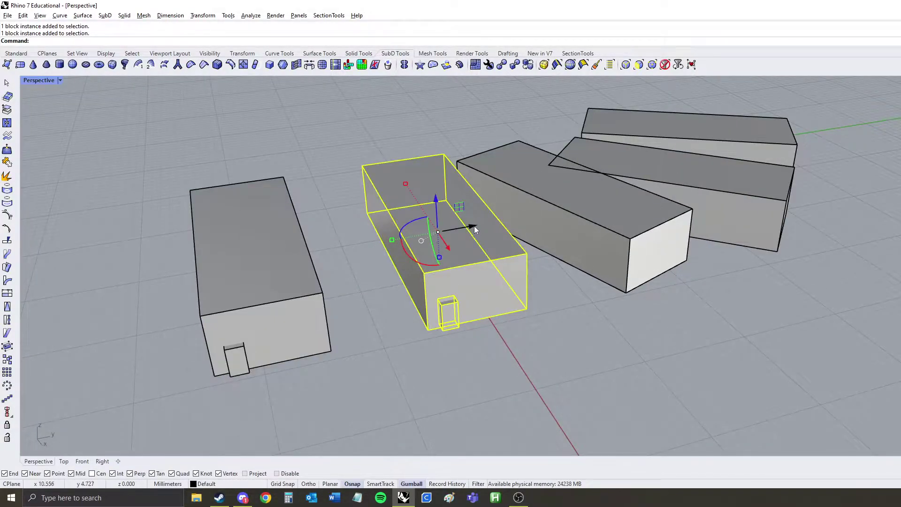
drag(474, 229, 390, 248)
key(ctrl+z)
Paste a copy of the original block between the two existing instances, and delete that pasted copy.
click(407, 260)
key(ctrl+c)
key(ctrl+v)
drag(451, 240, 340, 281)
key(Escape)
click(433, 328)
click(410, 362)
click(404, 344)
key(Delete)
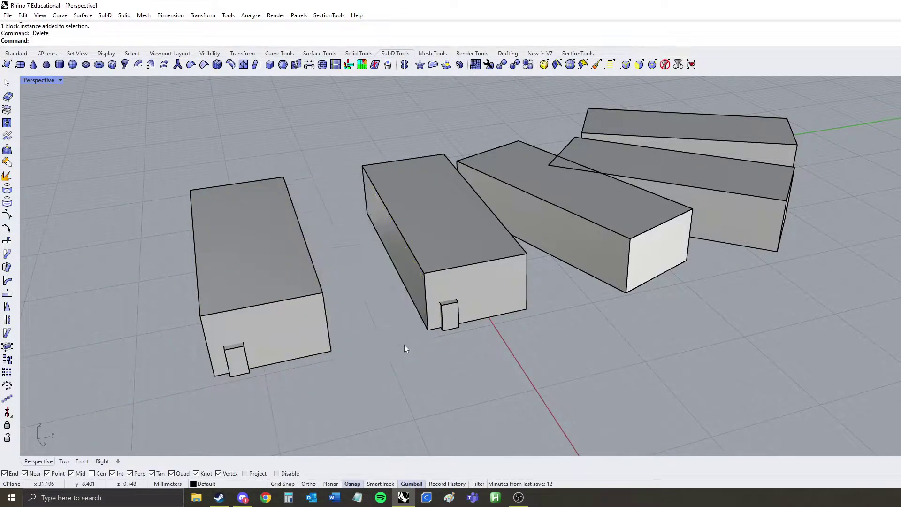
Paste another copy of the copied block instance in place and clear the selection.
shift+right_drag(404, 346, 511, 342)
key(ctrl+v)
click(534, 351)
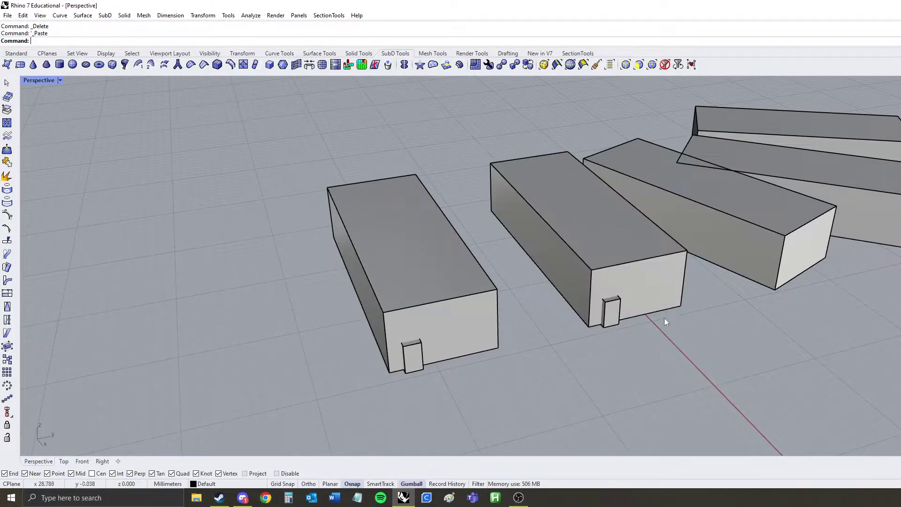
Try pulling the front end face of the plain box beside the block instances outward twice, undoing each attempt.
shift+right_drag(821, 272, 670, 266)
scroll(671, 264, up, 5)
ctrl+shift+click(663, 223)
drag(659, 236, 878, 327)
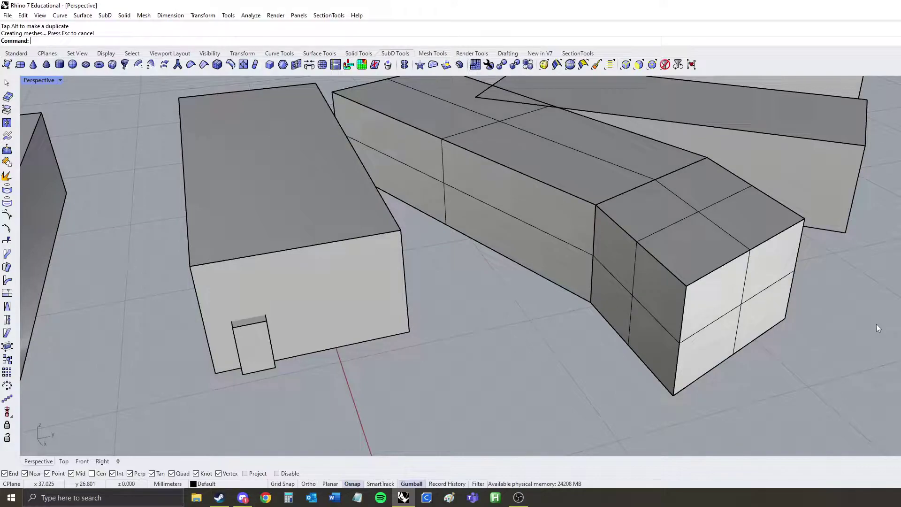
key(ctrl+z)
ctrl+shift+click(656, 227)
drag(668, 247, 804, 305)
key(ctrl+z)
Drag a duplicate of the plain box's front end face away from the box, and delete that loose surface.
ctrl+shift+click(673, 256)
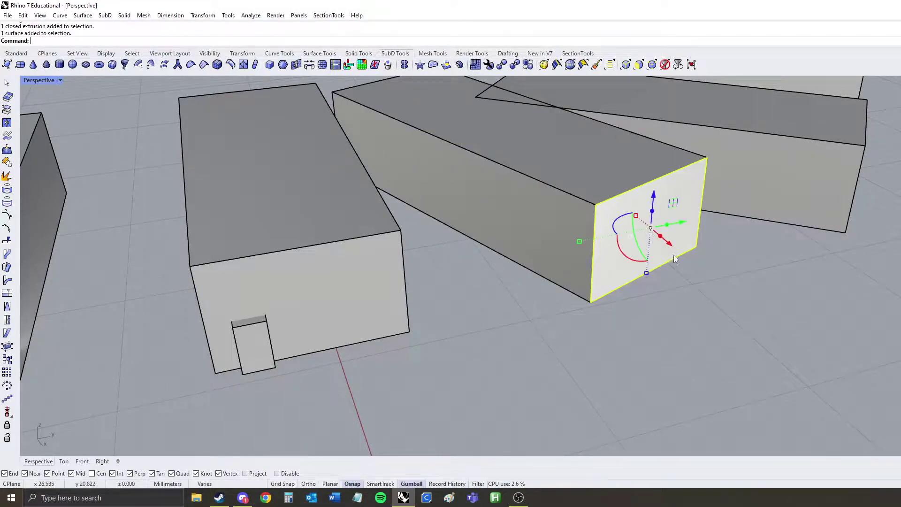
drag(672, 249, 807, 347)
click(804, 327)
key(Delete)
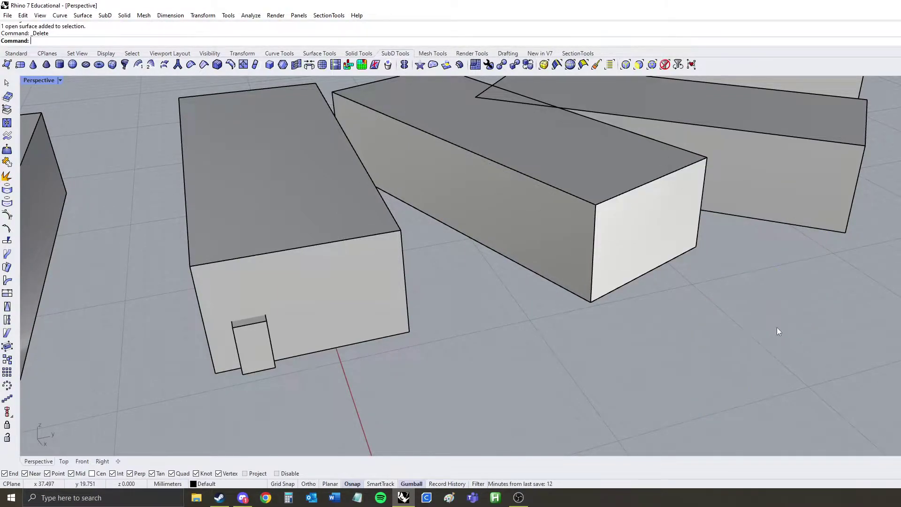
Sub-select the plain box's end face, side face, vertical edge and top corner vertex to examine its selectable components.
ctrl+shift+click(646, 228)
click(546, 294)
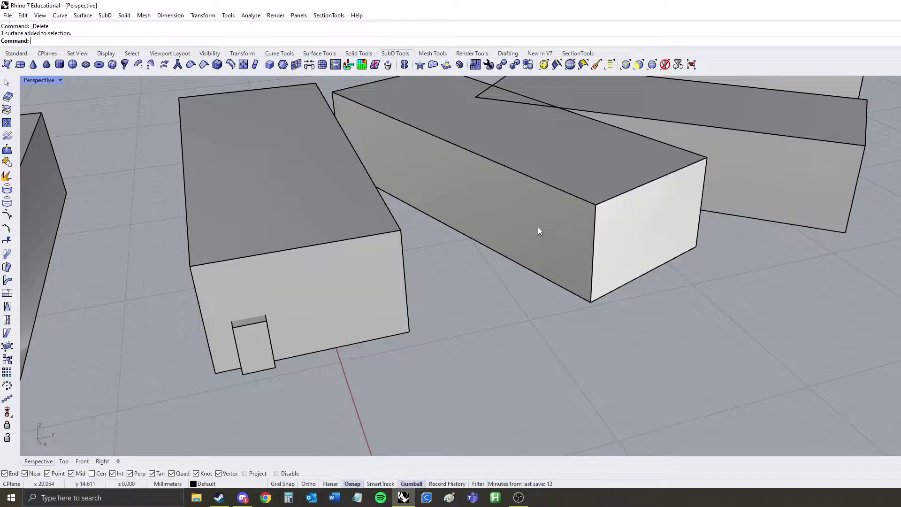
ctrl+shift+click(537, 227)
click(569, 331)
ctrl+shift+click(593, 274)
click(536, 333)
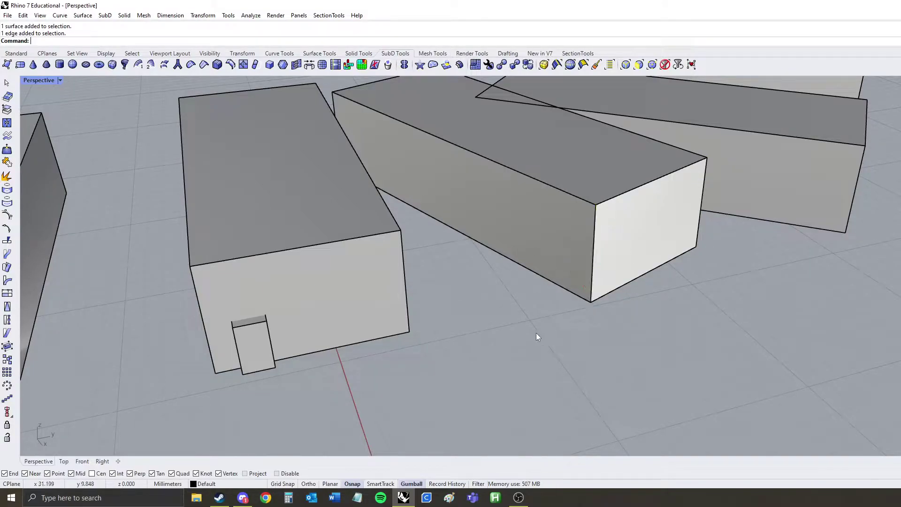
ctrl+shift+click(598, 205)
Check how both block instances select, and delete an overlapping duplicate at the instance nearest the plain boxes.
scroll(603, 235, down, 5)
right_drag(602, 235, 538, 274)
scroll(538, 274, up, 3)
click(463, 324)
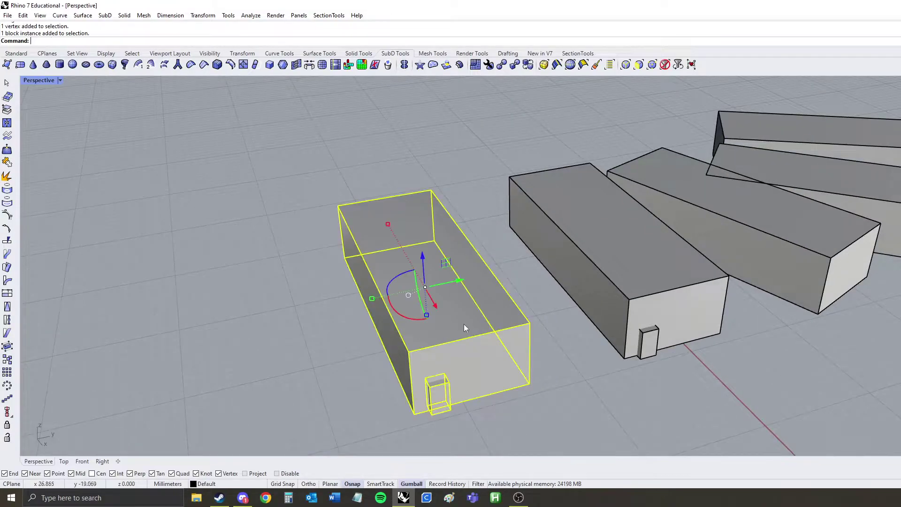
click(660, 287)
click(508, 341)
click(629, 314)
key(Delete)
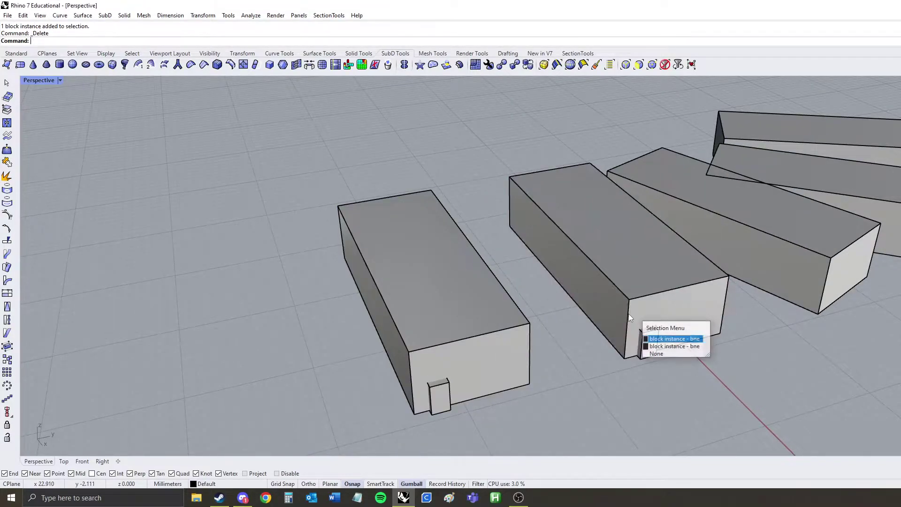
key(Escape)
Edit block bne by moving its door along the Y axis to the opposite end of the front face, and finish block editing.
double_click(461, 388)
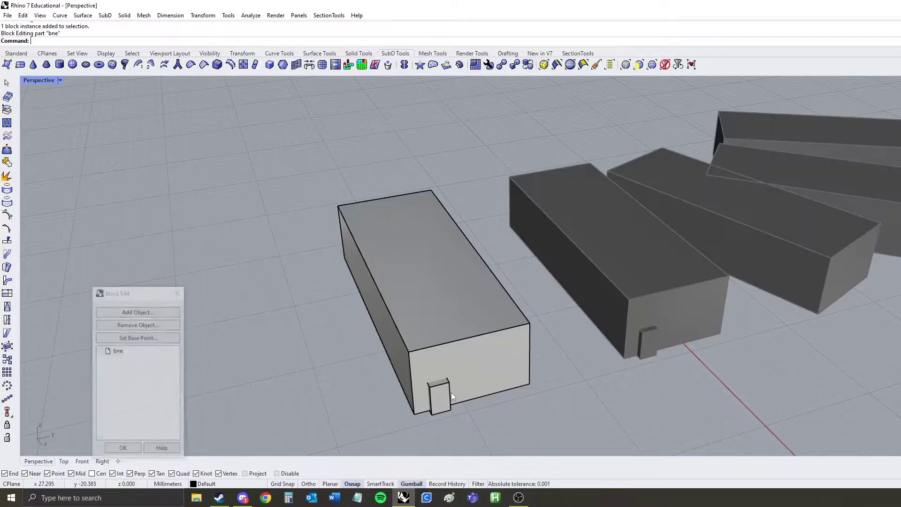
click(447, 392)
click(462, 395)
key(ctrl+z)
click(444, 397)
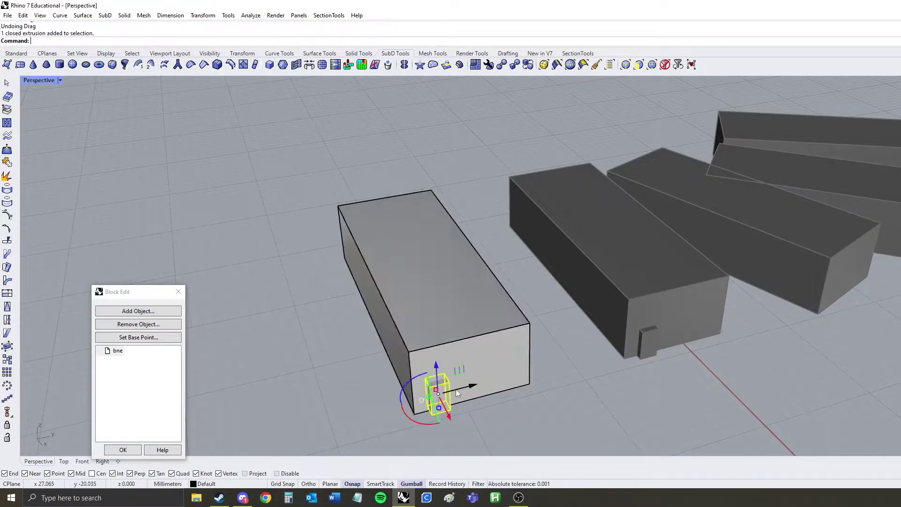
drag(457, 388, 530, 370)
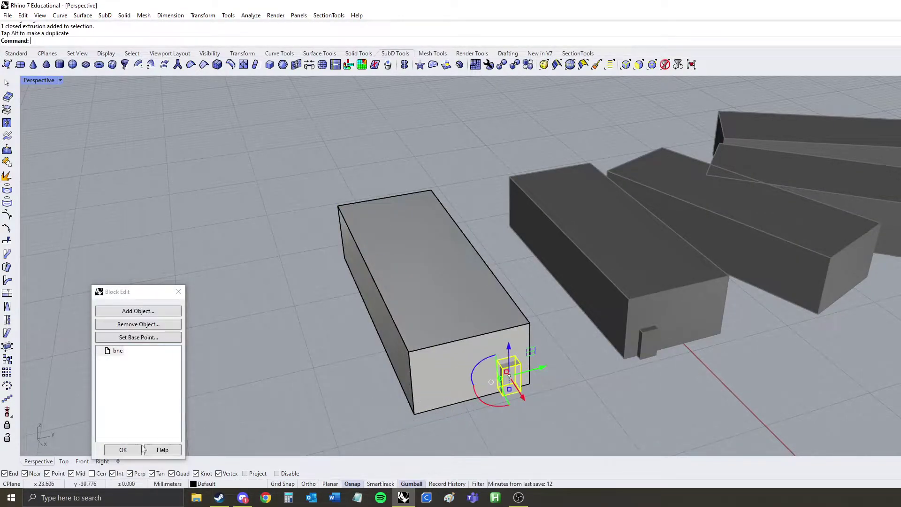
click(118, 352)
click(292, 327)
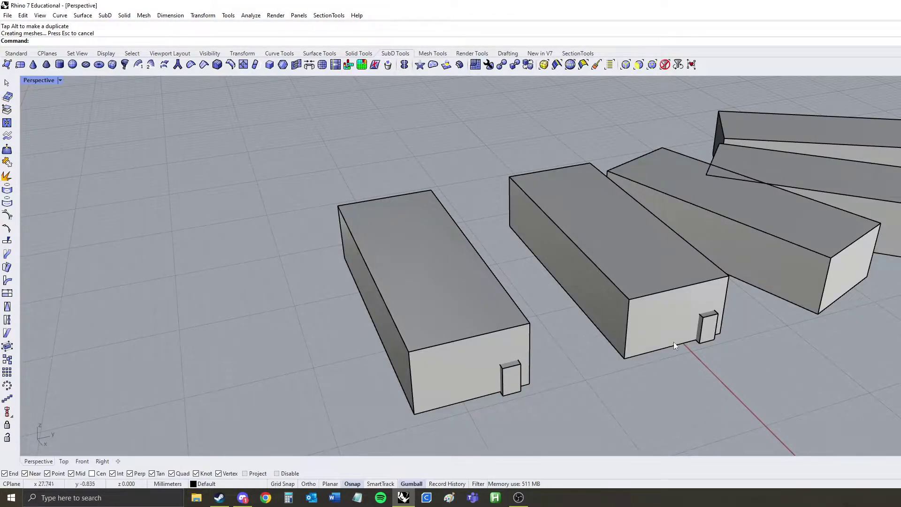
Reopen block bne for editing, duplicate the door to the other end of the front face slightly higher, and finish editing.
click(455, 321)
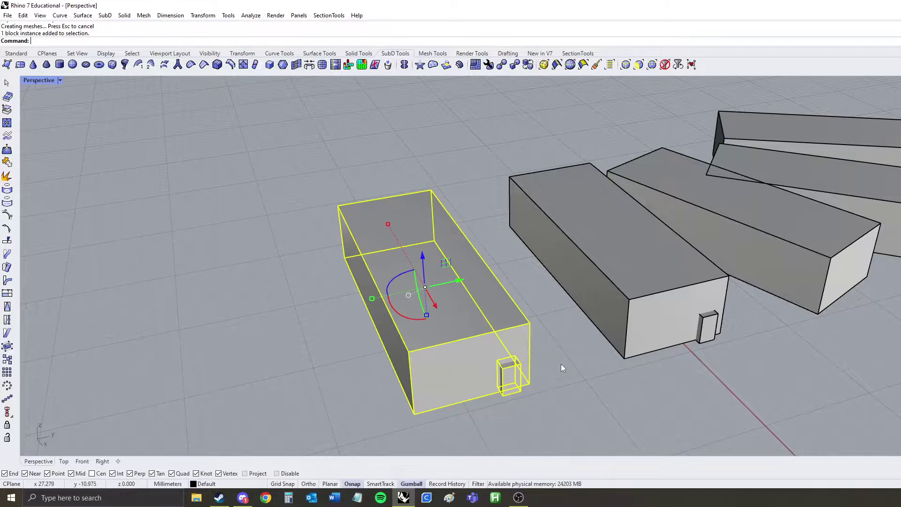
click(561, 366)
double_click(460, 316)
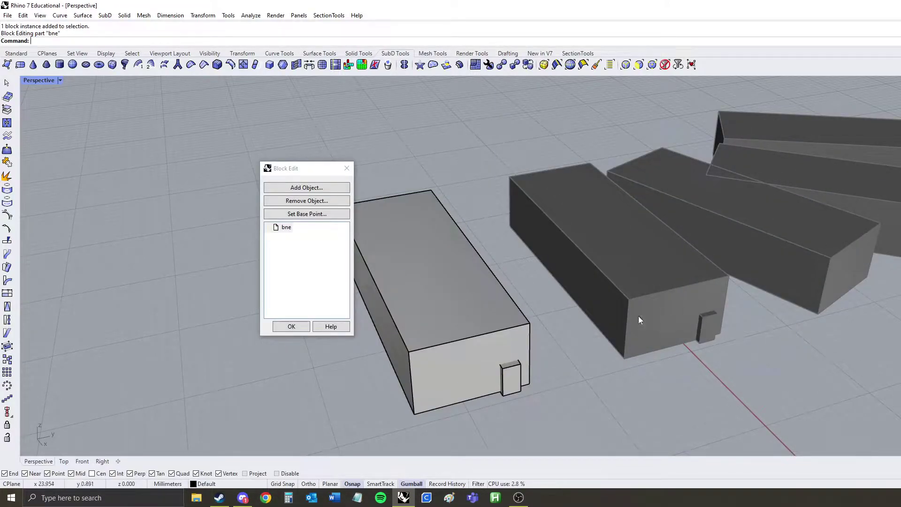
click(523, 361)
click(559, 412)
click(506, 375)
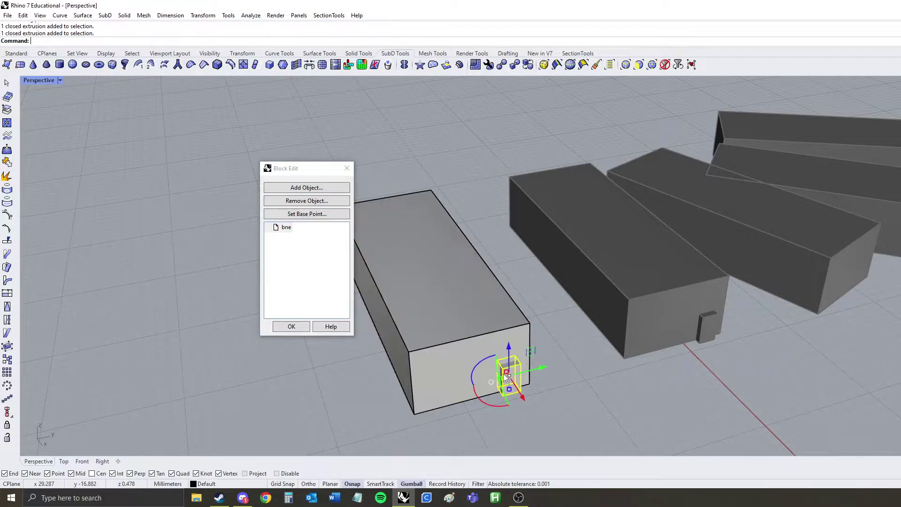
click(569, 379)
alt+drag(530, 352, 453, 351)
click(554, 351)
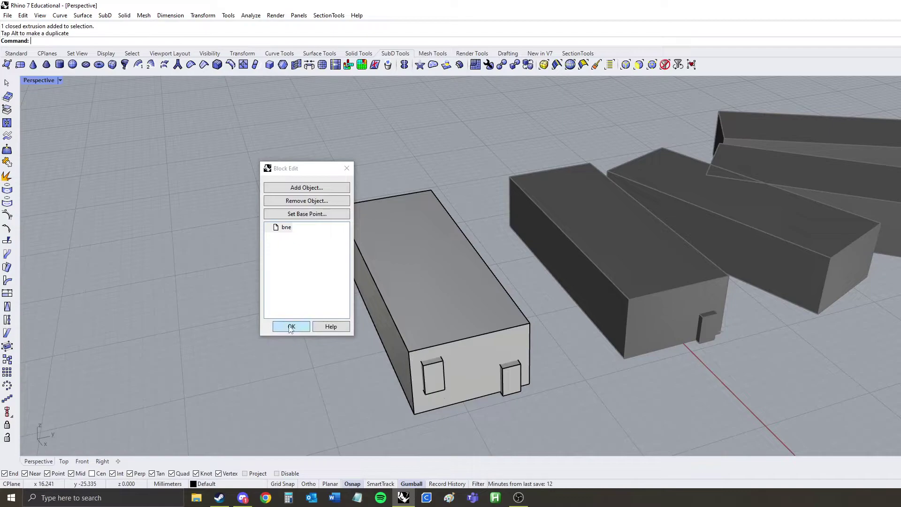
click(290, 327)
Select the block instances and a plain box in turn to compare how the block edit affects each building.
click(657, 310)
click(773, 342)
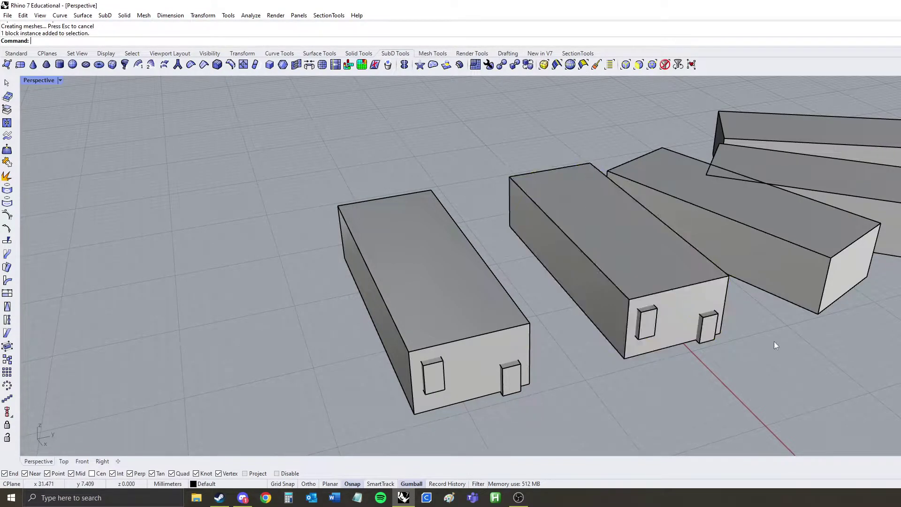
right_drag(773, 341, 755, 332)
right_drag(427, 358, 825, 230)
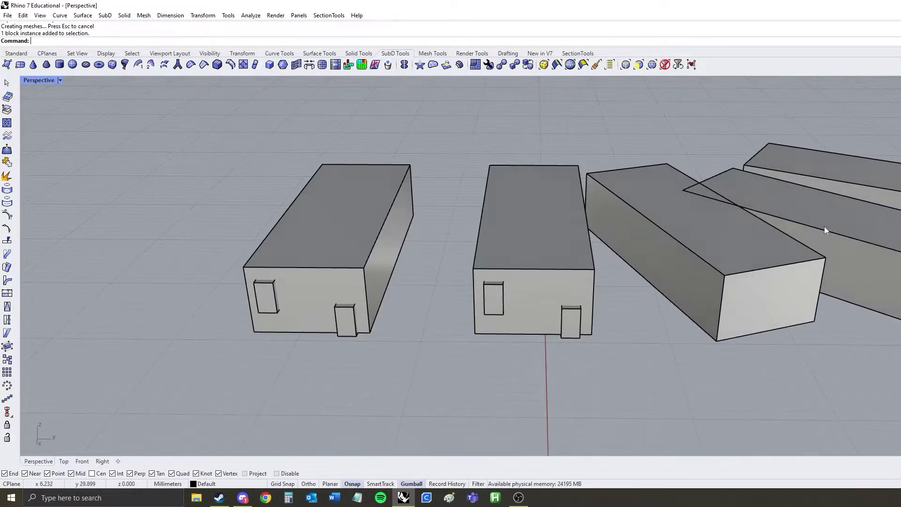
click(734, 273)
click(385, 368)
right_drag(366, 368, 418, 365)
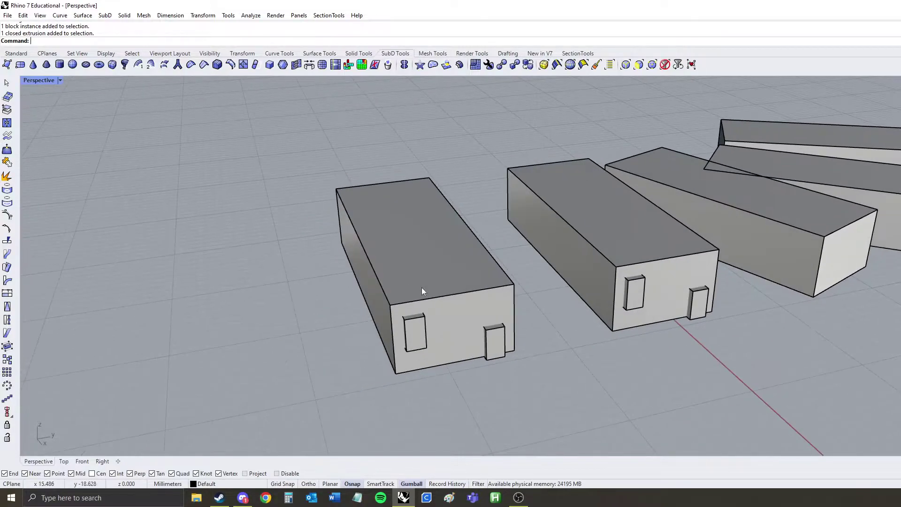
click(421, 288)
right_drag(656, 367, 612, 369)
click(605, 316)
Delete the three plain boxes beside the block instances.
right_drag(671, 349, 511, 358)
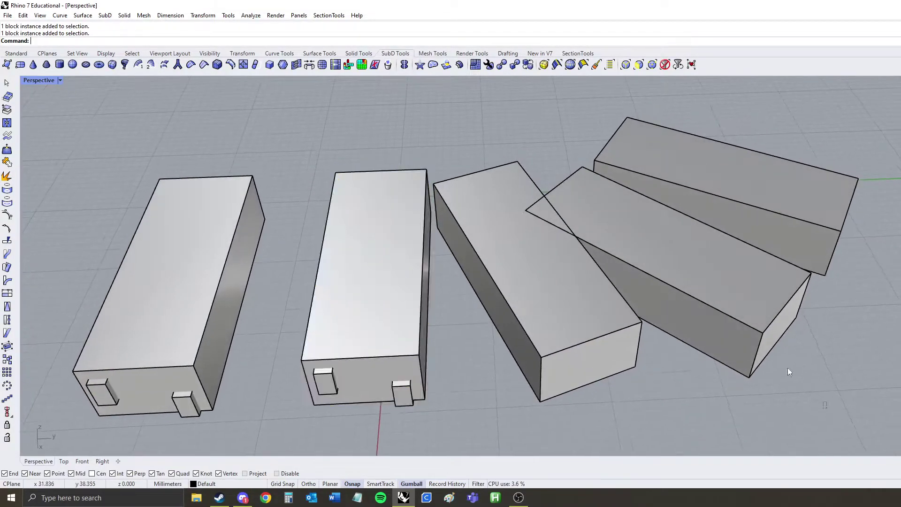
drag(787, 368, 625, 197)
key(Delete)
Draw a new long box with the Box command on the open ground beside the two block instances.
right_drag(624, 196, 551, 306)
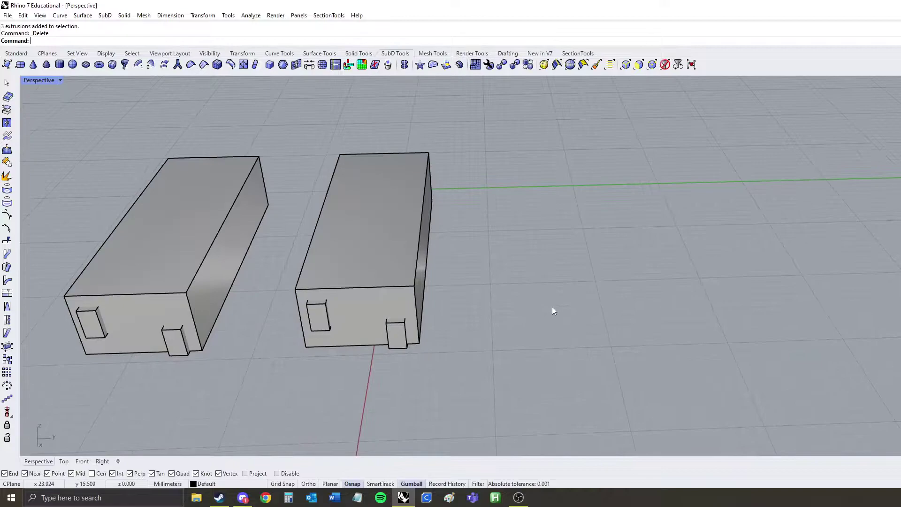
text(Box)
key(Return)
click(569, 202)
click(700, 345)
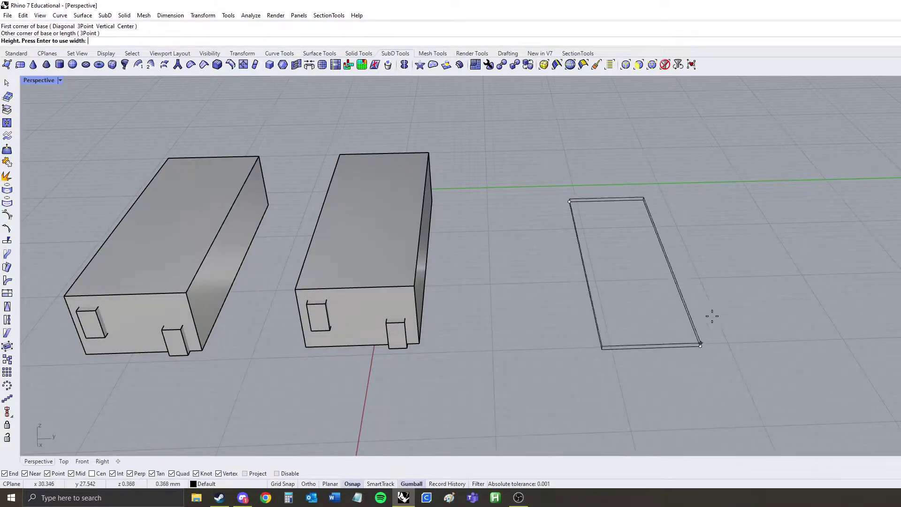
click(723, 282)
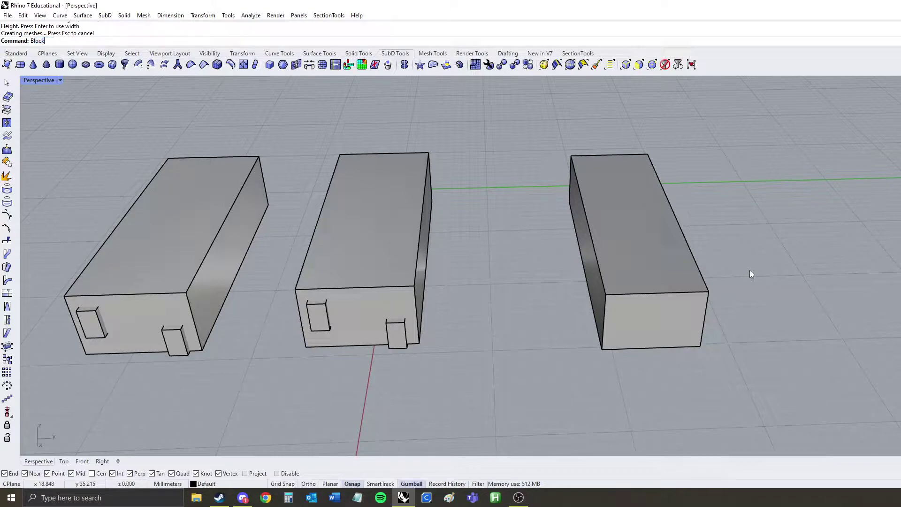
Define the new box as a block named hkad with its base point at the front bottom corner.
key(Return)
click(706, 305)
key(Return)
click(701, 346)
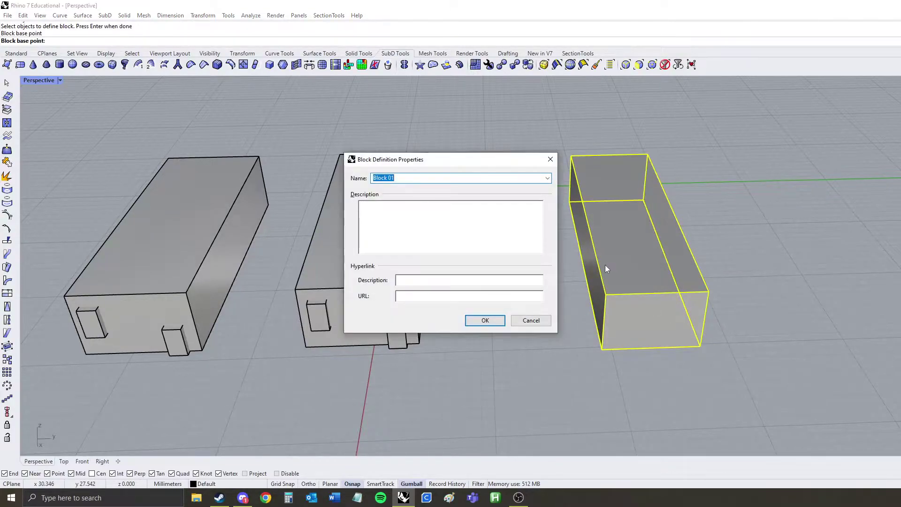
text(asd)
key(Return)
click(725, 233)
Create two rotated duplicates of the new block instance, and raise the second one above the others.
shift+right_drag(726, 236, 641, 276)
click(489, 267)
drag(483, 272, 472, 290)
key(alt)
drag(537, 295, 672, 230)
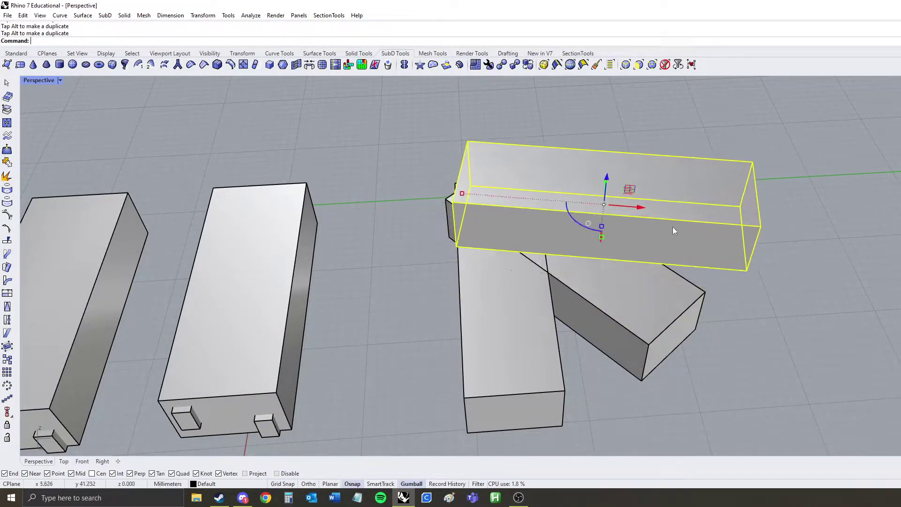
key(ctrl+z)
right_drag(673, 230, 606, 275)
drag(474, 283, 470, 227)
click(696, 203)
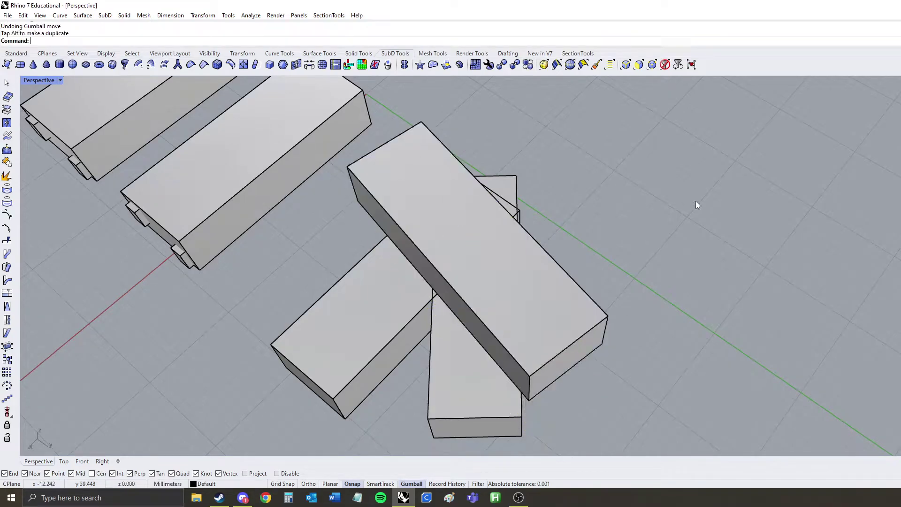
Open the unrotated hkad instance for block editing and add a small door box at the base of its front face.
right_drag(346, 320, 460, 341)
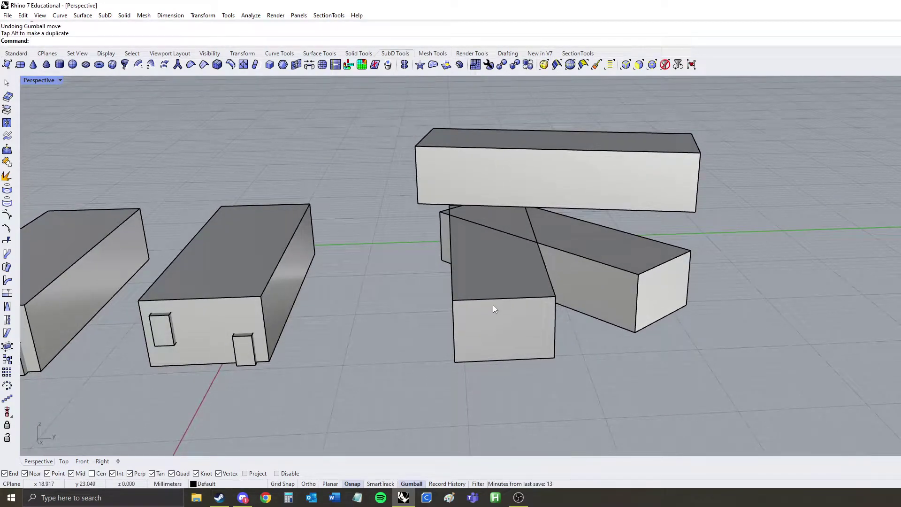
double_click(493, 307)
key(Return)
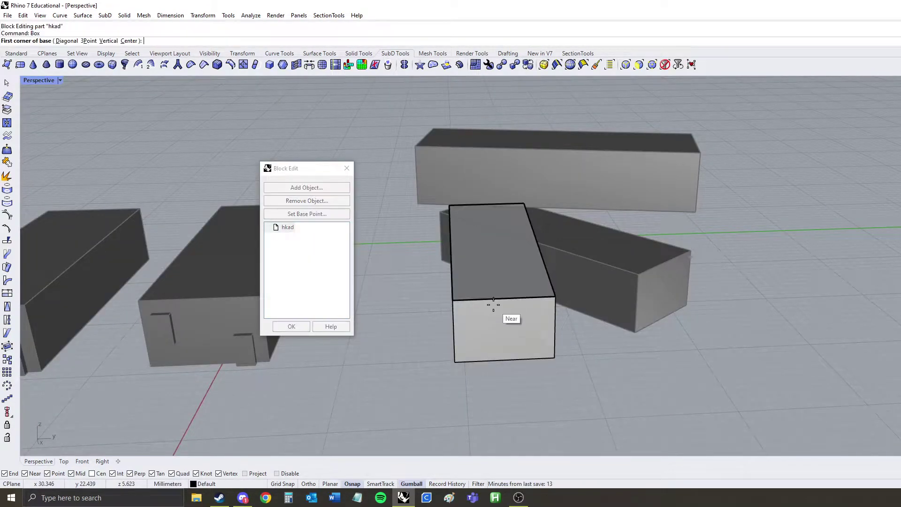
click(476, 361)
click(497, 361)
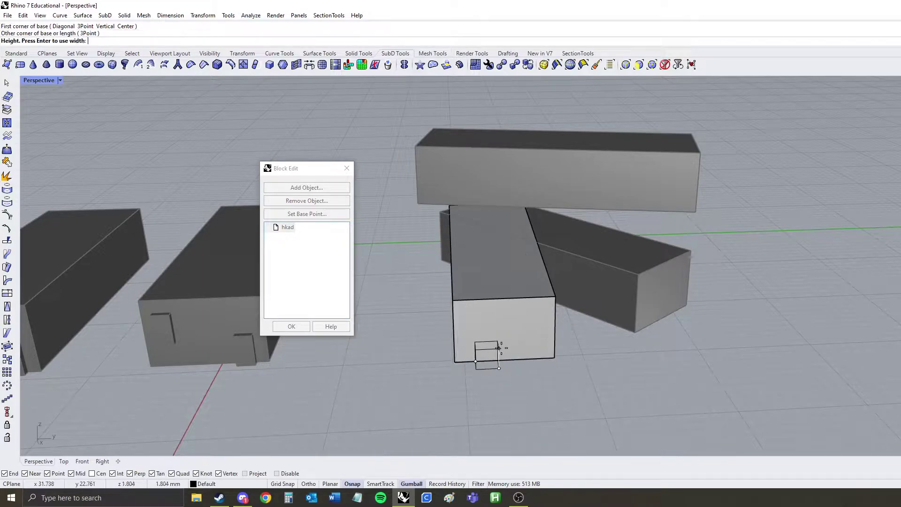
click(510, 370)
Add a thin canopy box projecting from the top edge of the front face inside block hkad.
key(Return)
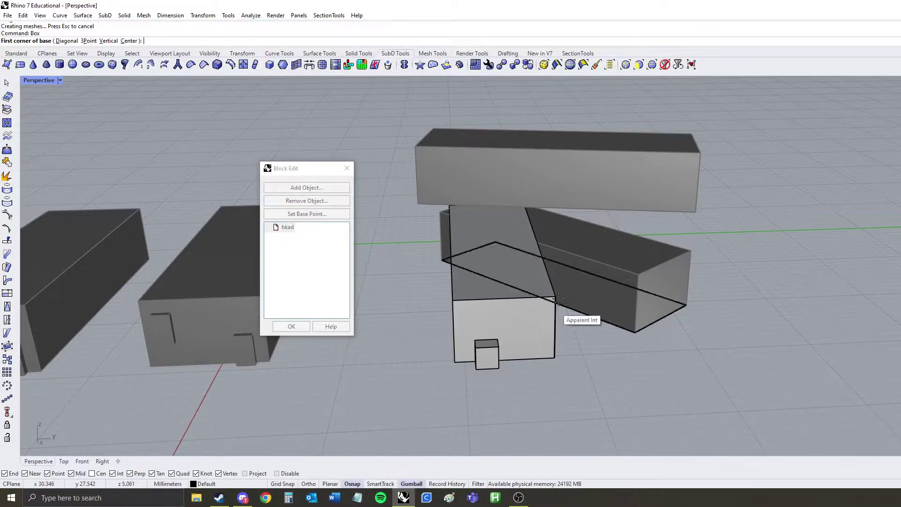
click(555, 297)
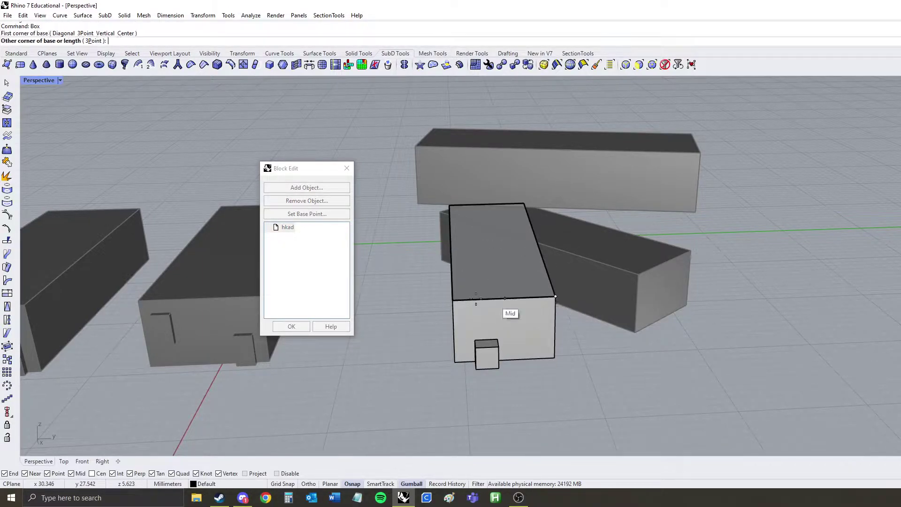
click(431, 340)
click(434, 348)
Raise one long top edge of the main box in block hkad to slope its roof.
right_drag(534, 415, 562, 404)
ctrl+shift+click(493, 260)
drag(493, 232, 493, 208)
Move the canopy's side edges up from its rear corner to the raised roof corner so the canopy follows the roof slope.
ctrl+shift+click(535, 350)
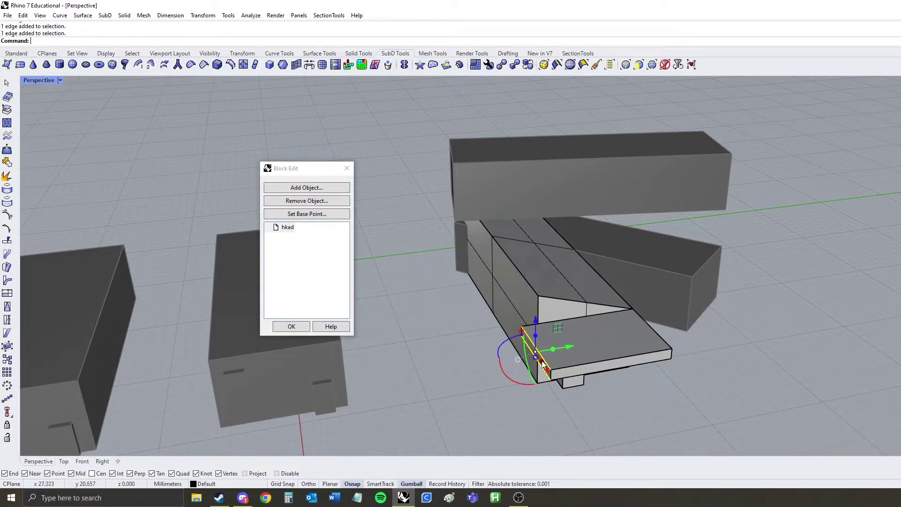
middle_click(535, 350)
click(491, 363)
key(Escape)
middle_click(496, 362)
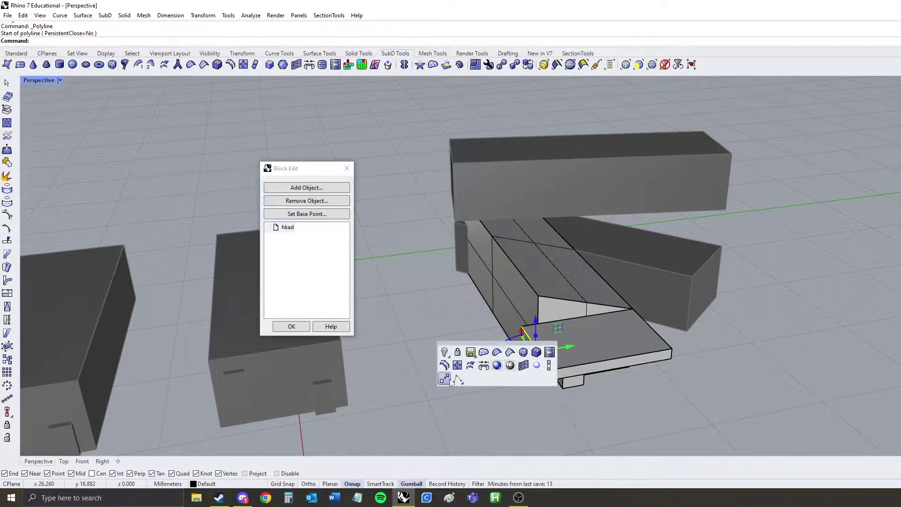
click(446, 379)
click(520, 327)
click(538, 296)
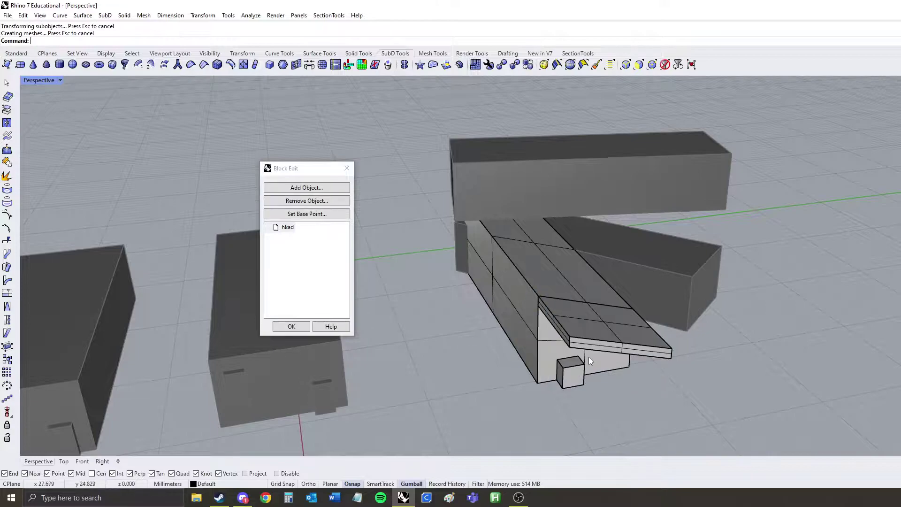
right_drag(588, 357, 572, 339)
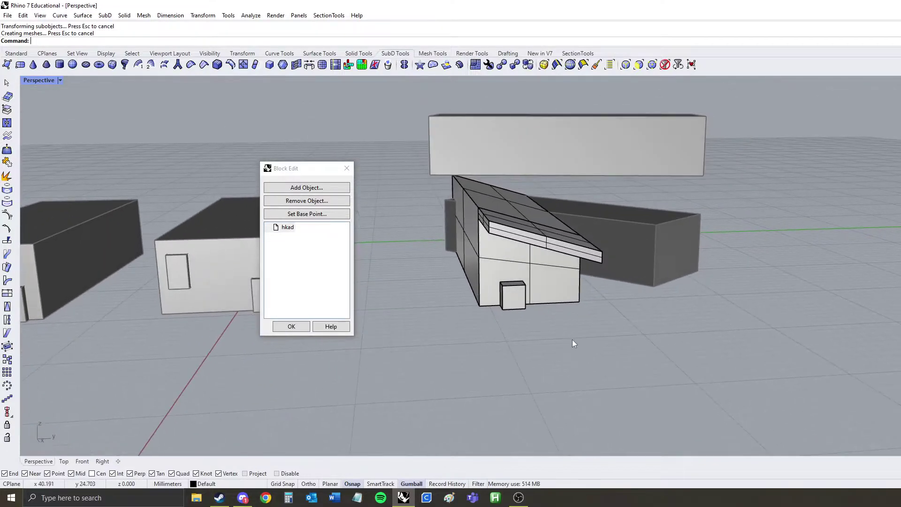
Finish editing block hkad, applying the sloped roof and canopy changes to its instances.
click(288, 327)
right_drag(633, 277, 558, 297)
scroll(559, 295, down, 5)
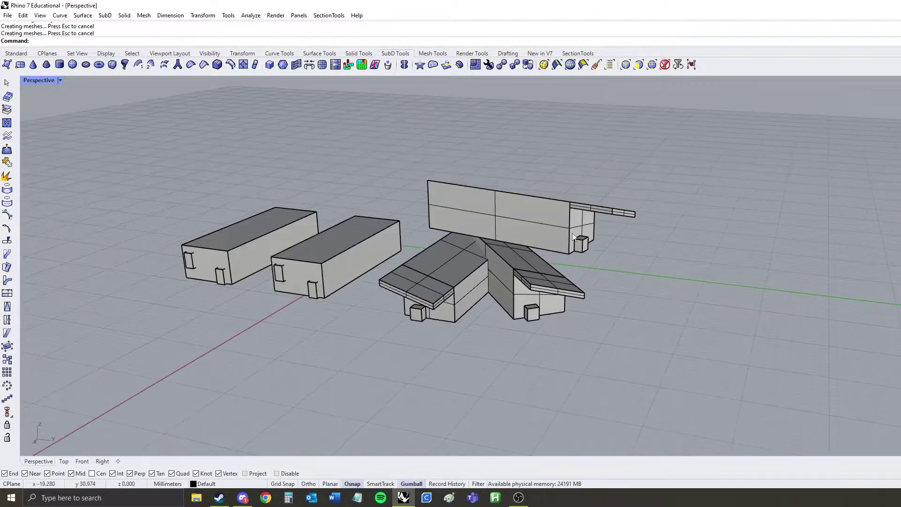
Switch to File Explorer and open Massing v6.3dm from the Massing v6 folder under AAA Studio 5, Assignment 2.
click(196, 497)
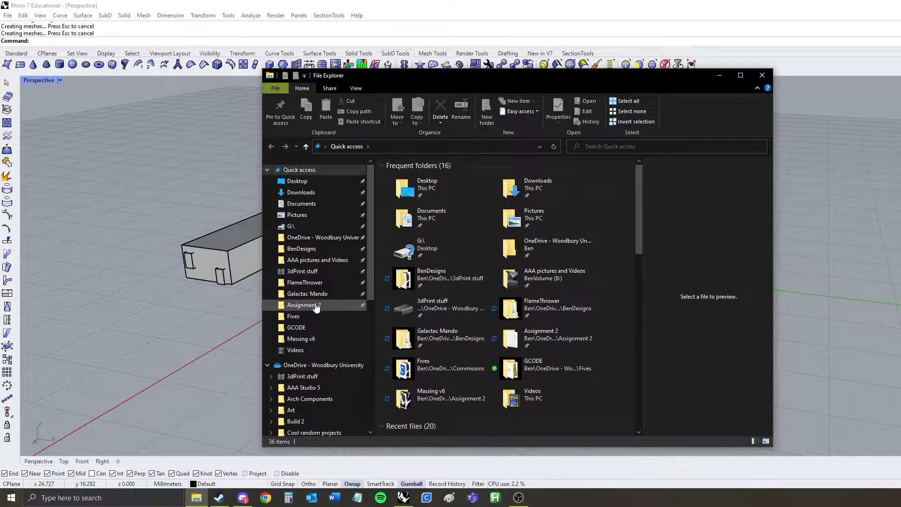
scroll(301, 263, down, 1)
click(307, 345)
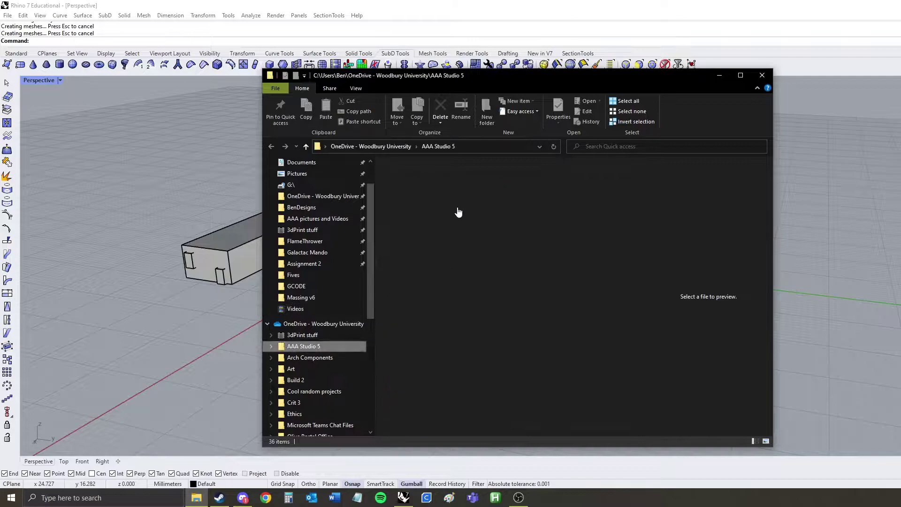
double_click(458, 197)
click(424, 177)
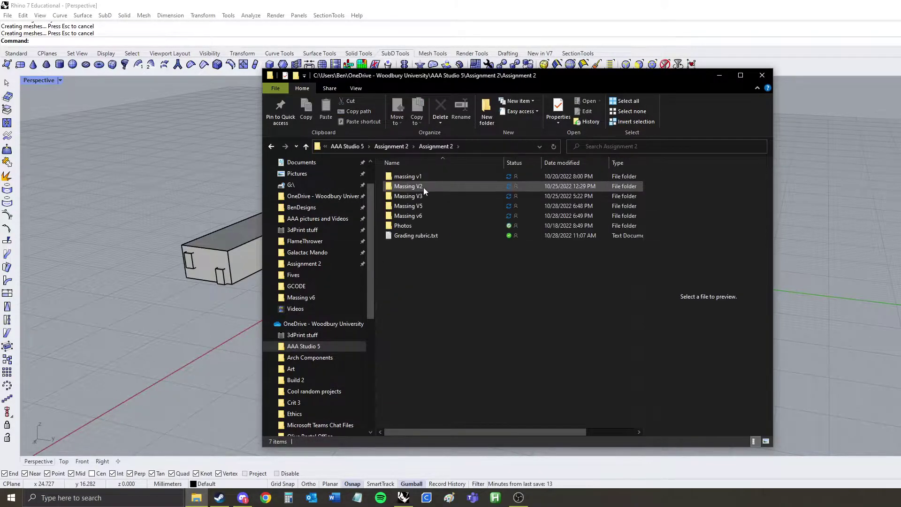
double_click(415, 217)
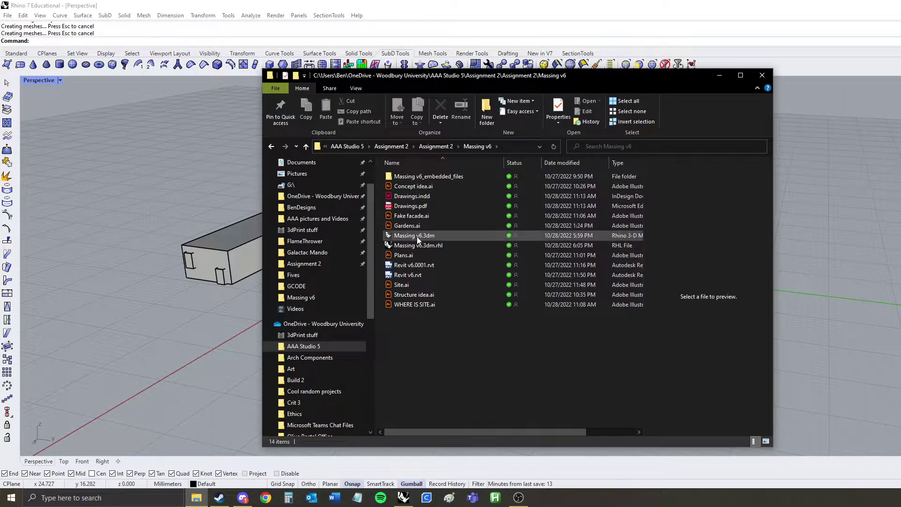
click(418, 239)
click(179, 190)
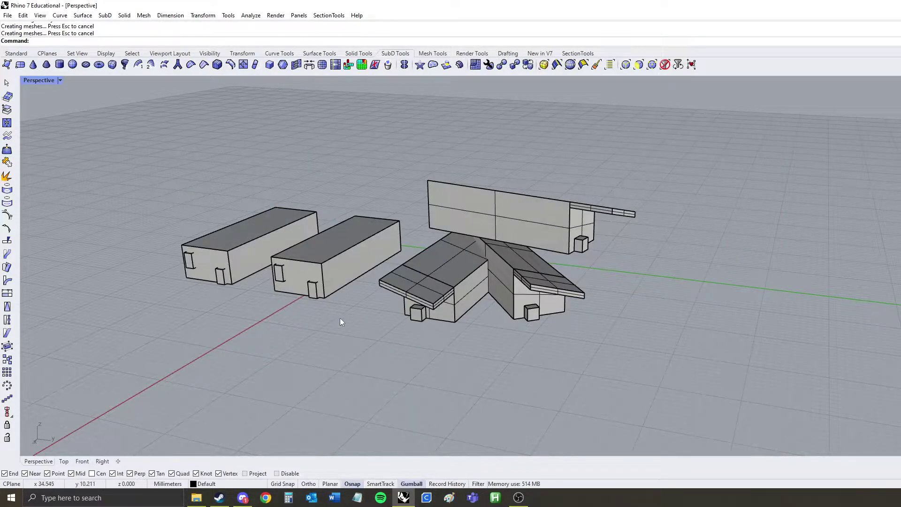
Copy one hkad instance from the overlapping group to the open area in front of the two simple box blocks.
right_drag(340, 317, 398, 319)
click(541, 227)
right_drag(619, 268, 511, 291)
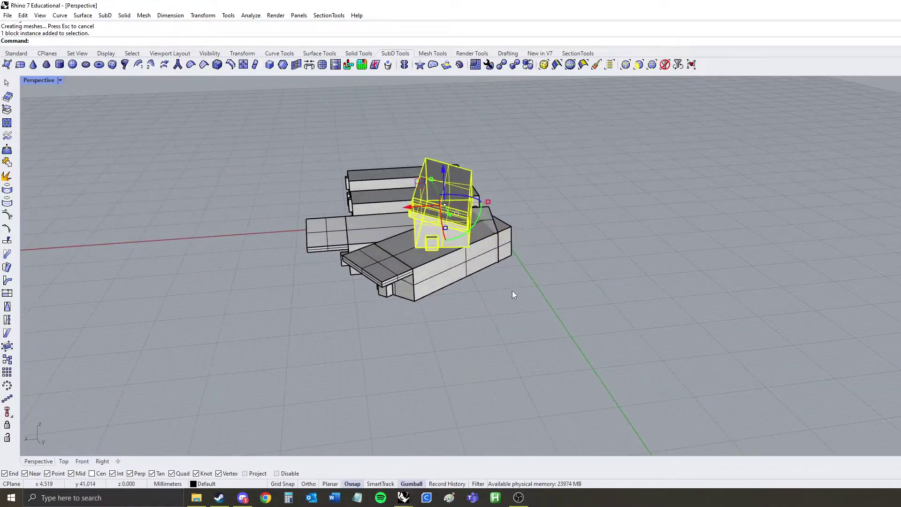
click(506, 297)
right_drag(451, 297, 586, 210)
scroll(513, 304, down, 6)
click(516, 262)
right_drag(529, 277, 538, 300)
alt+drag(495, 309, 271, 368)
click(380, 395)
right_drag(382, 396, 344, 281)
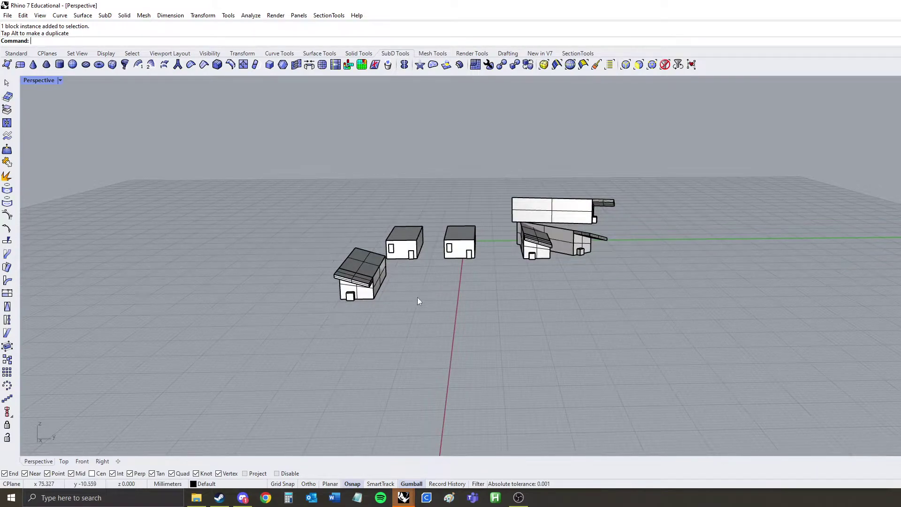
Open the copied hkad instance for block editing, extrude its lower long side face outward by 10 mm, and finish the block edit.
right_drag(418, 298, 319, 343)
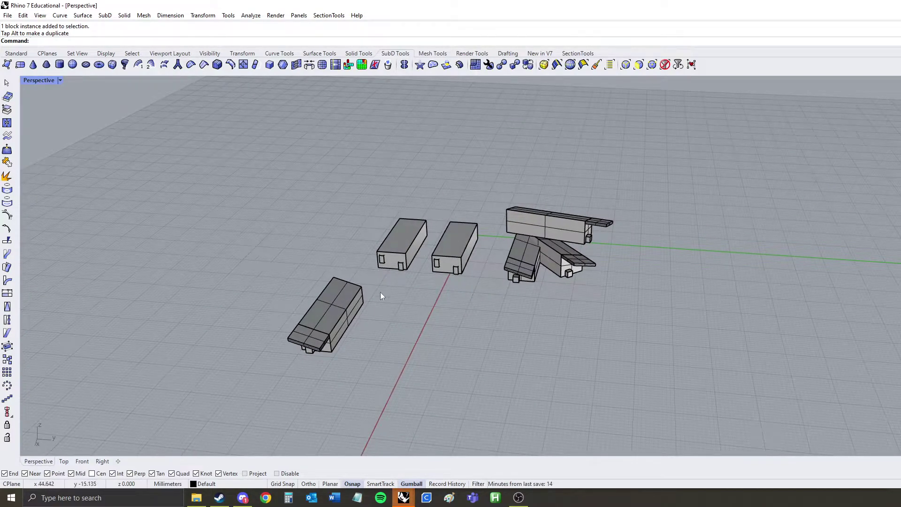
scroll(328, 319, up, 5)
double_click(337, 315)
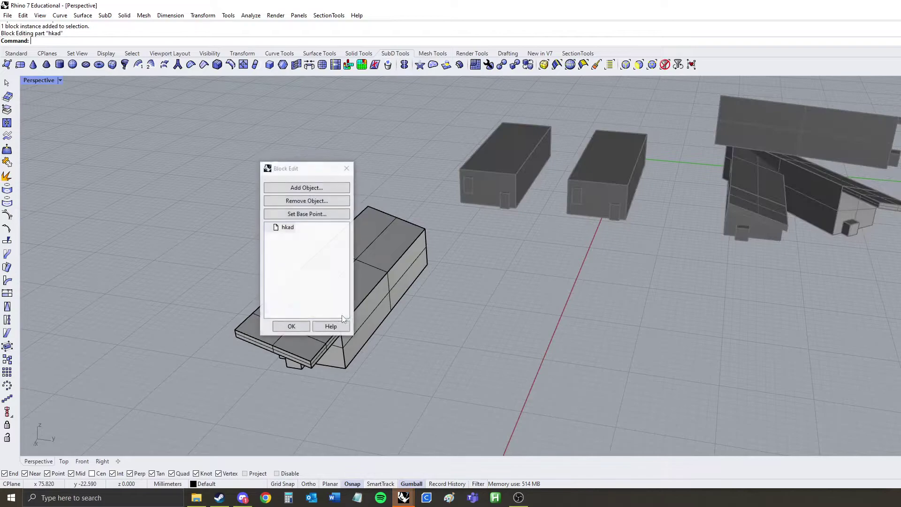
click(388, 295)
right_drag(387, 296, 479, 322)
click(463, 313)
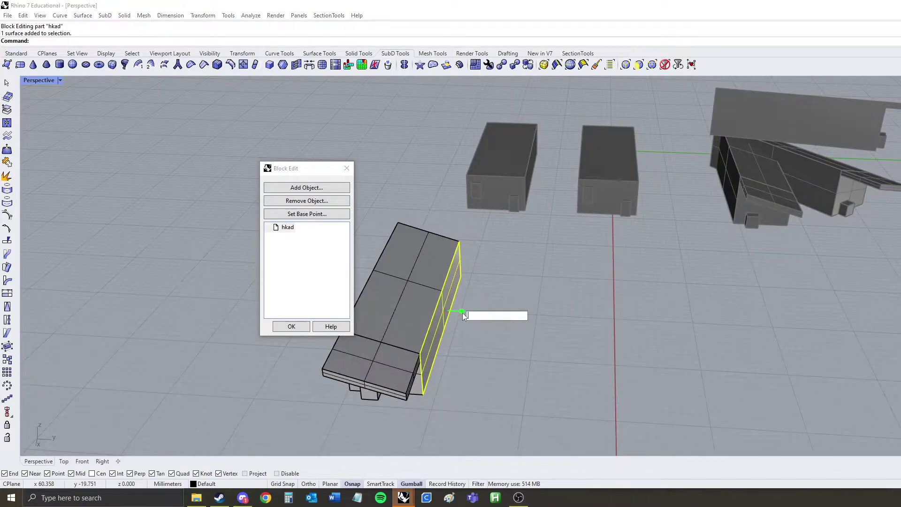
text(10)
key(Return)
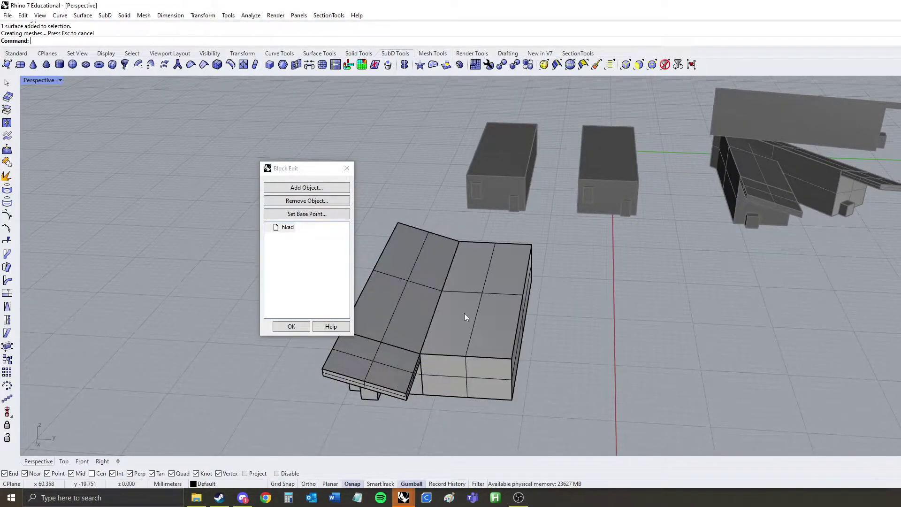
click(290, 327)
Reopen block hkad from the overlapping group, try extruding the extension's outer side face by 10 mm, and undo it.
scroll(350, 341, down, 4)
right_drag(450, 332, 333, 324)
right_drag(409, 287, 262, 310)
scroll(564, 252, up, 4)
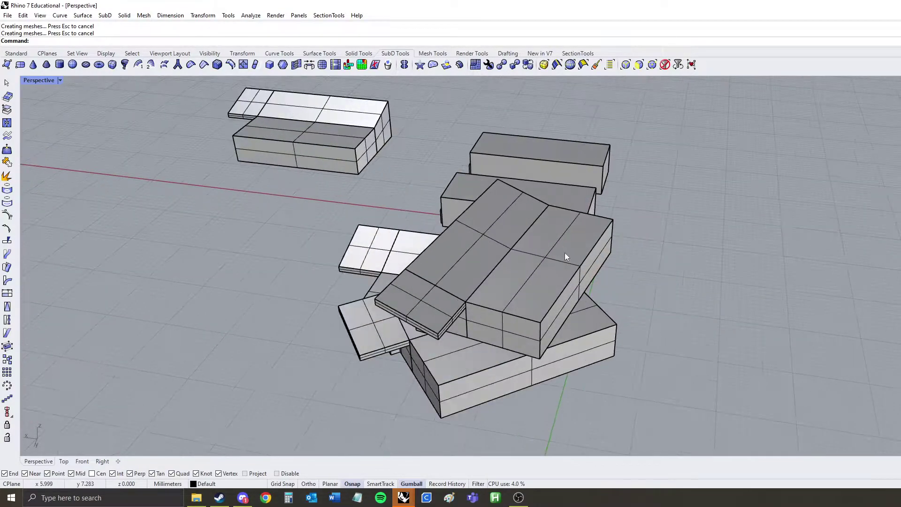
double_click(518, 268)
right_drag(604, 286, 552, 265)
click(552, 265)
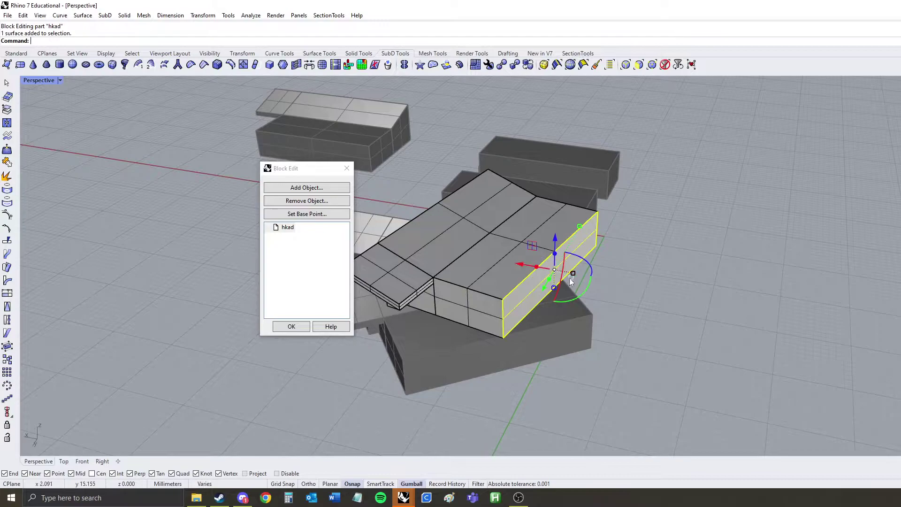
click(537, 269)
text(10)
key(Return)
right_drag(708, 263, 729, 276)
key(ctrl+z)
Try extruding the extension's outer side face by -10 mm, undo it, and close the block edit.
right_drag(589, 324, 541, 308)
click(541, 305)
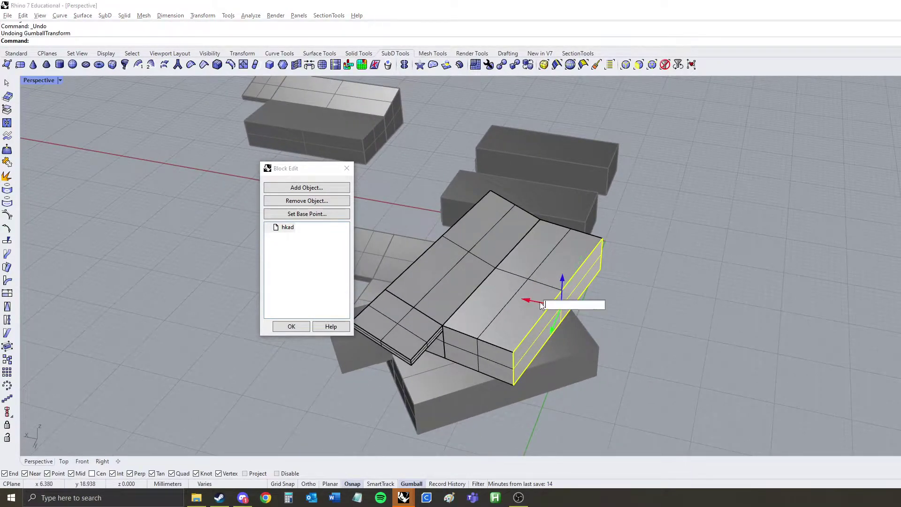
key(Escape)
click(543, 304)
text(-)
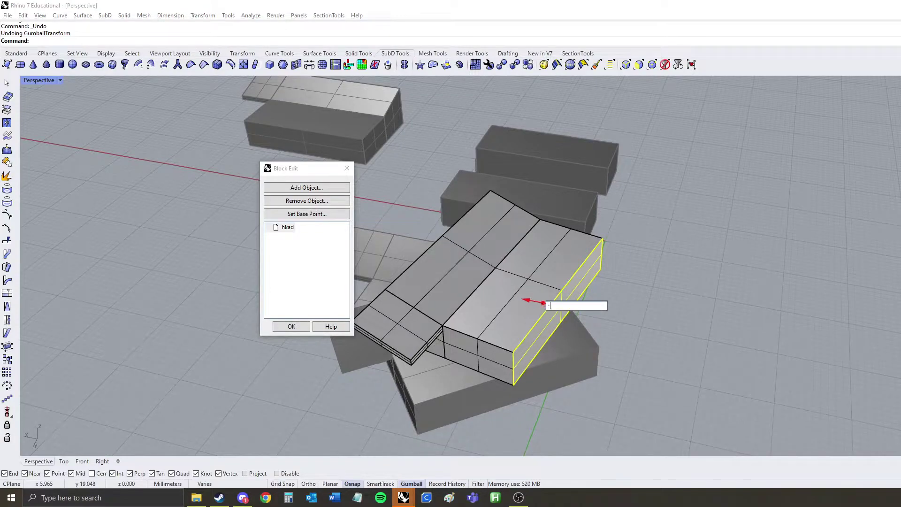
text(10)
key(Return)
right_drag(673, 311, 382, 229)
key(ctrl+z)
click(285, 330)
Move the end hkad instance of the overlapping group slightly sideways, away from its neighbour.
scroll(636, 237, down, 8)
right_drag(356, 277, 523, 237)
scroll(491, 265, up, 6)
scroll(491, 245, up, 2)
click(492, 246)
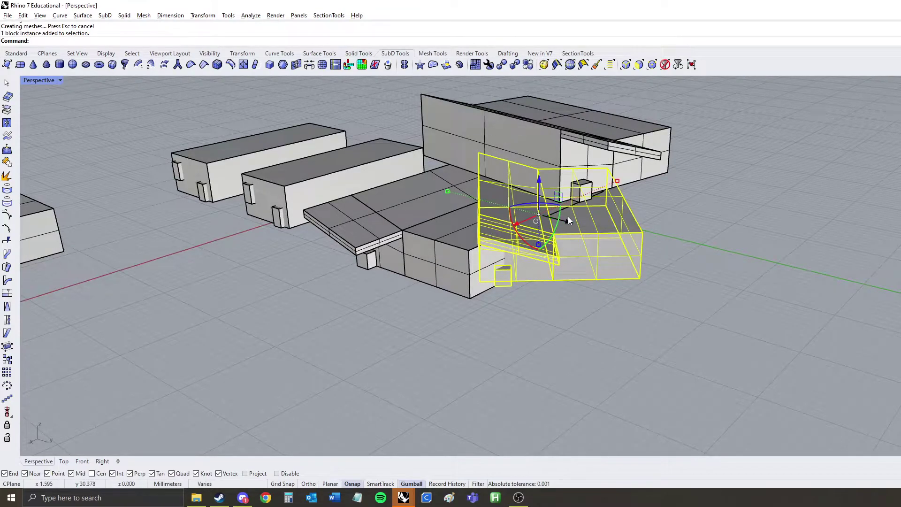
drag(568, 220, 599, 229)
click(519, 345)
scroll(520, 345, down, 6)
right_drag(415, 303, 467, 298)
scroll(468, 298, down, 3)
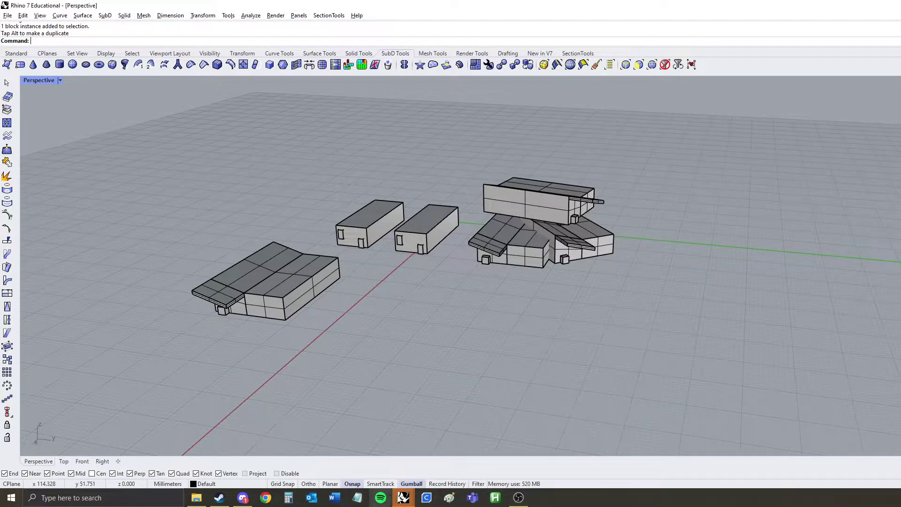
Switch to the Massing v6.3dm model and examine the ring-shaped tower assembled from repeated units.
mouse_move(403, 496)
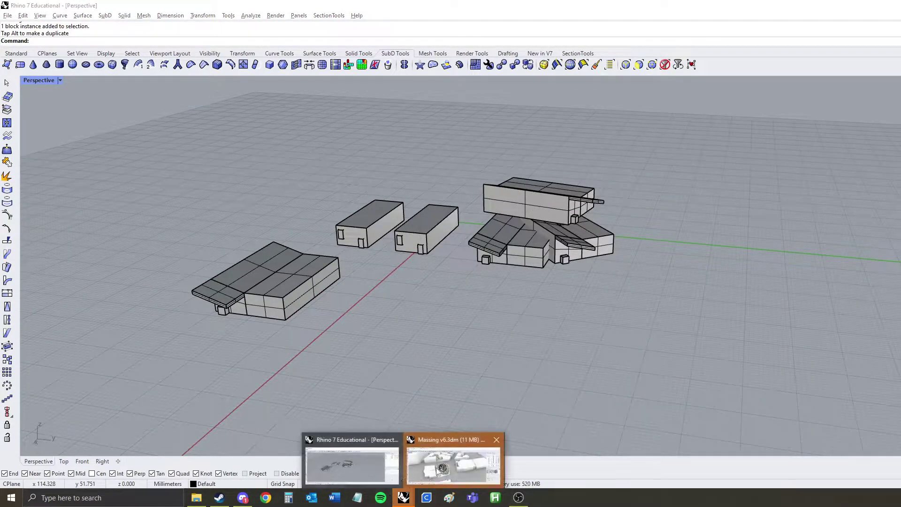
click(436, 470)
right_drag(531, 399, 462, 329)
scroll(469, 301, up, 8)
shift+right_drag(484, 235, 493, 255)
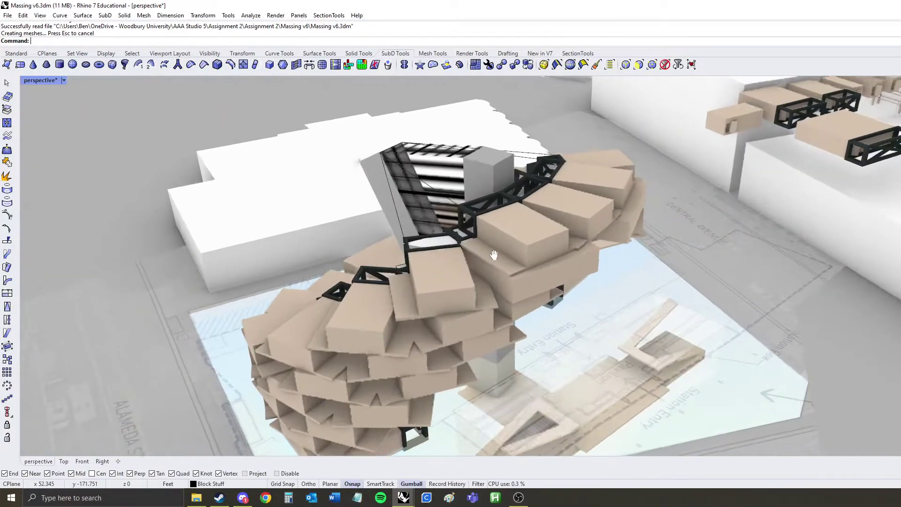
scroll(494, 254, down, 6)
Open a tower unit's block uNIT for editing, raise the top face of its box, apply the edit, and undo it.
click(519, 216)
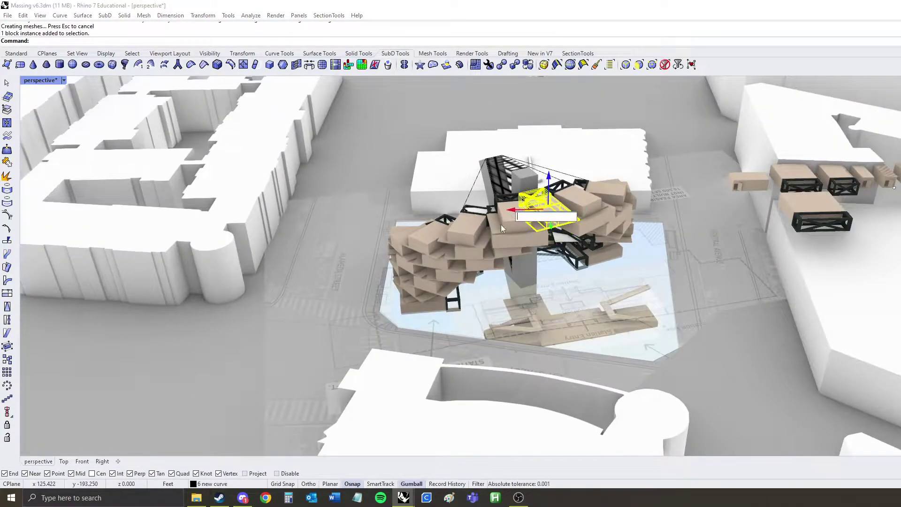
double_click(500, 225)
scroll(474, 234, up, 5)
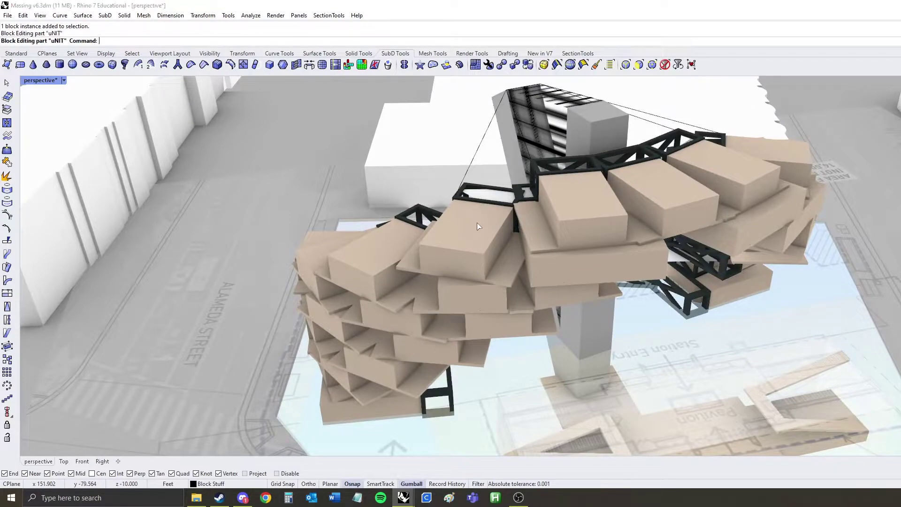
click(477, 222)
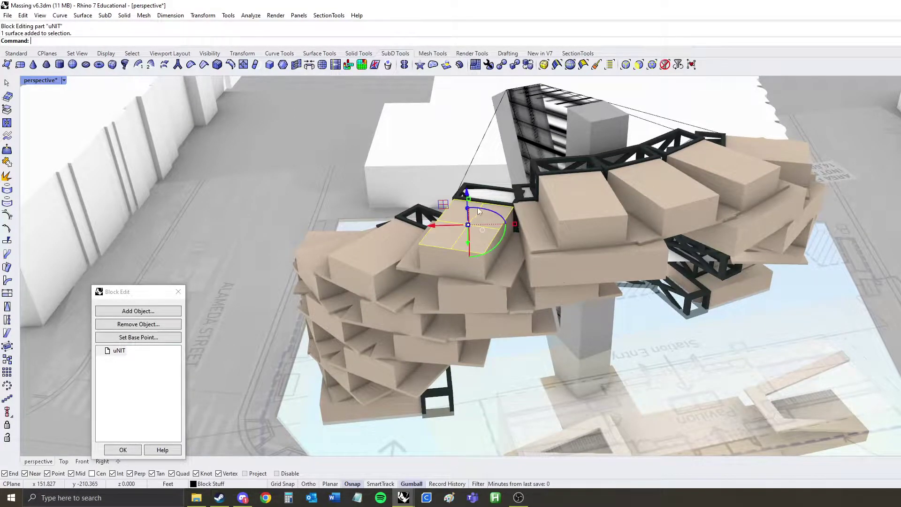
click(467, 194)
key(Return)
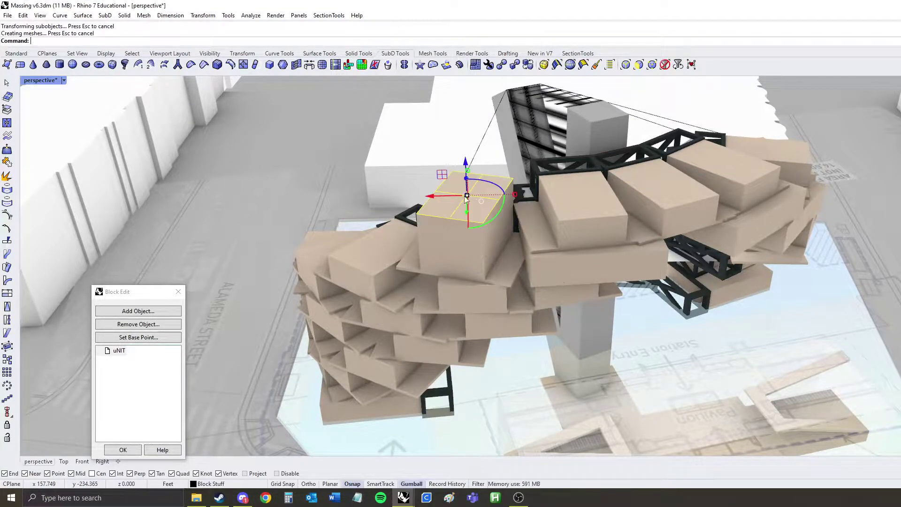
click(123, 452)
scroll(563, 299, down, 2)
right_drag(384, 305, 578, 292)
key(ctrl+z)
Examine how the black trusses connect around the inner side of the tower's ring of units.
scroll(533, 218, down, 5)
right_drag(525, 204, 555, 281)
shift+right_drag(555, 282, 522, 264)
right_drag(522, 264, 495, 260)
scroll(407, 199, up, 10)
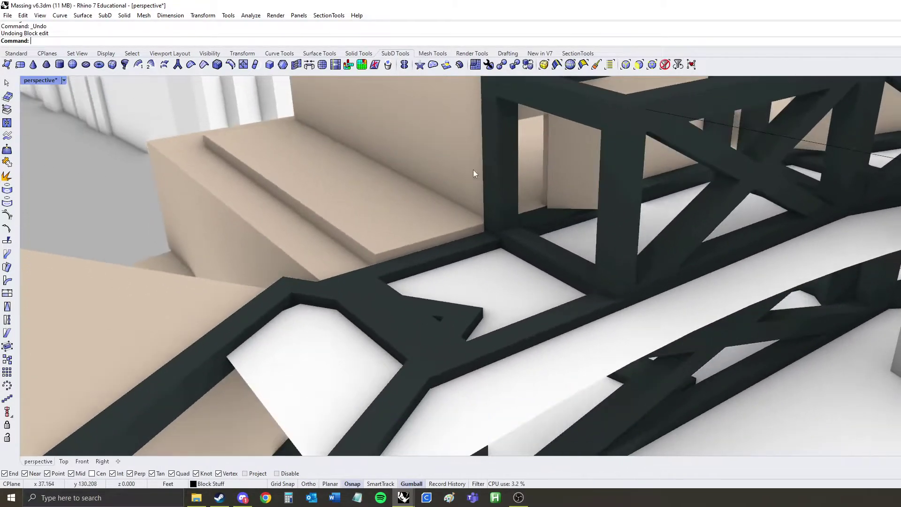
scroll(526, 178, down, 15)
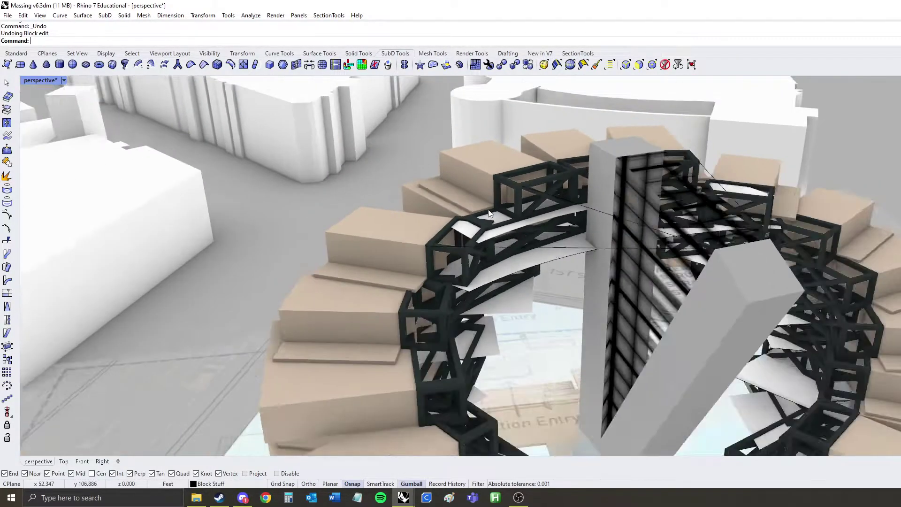
scroll(500, 215, up, 3)
scroll(546, 246, up, 10)
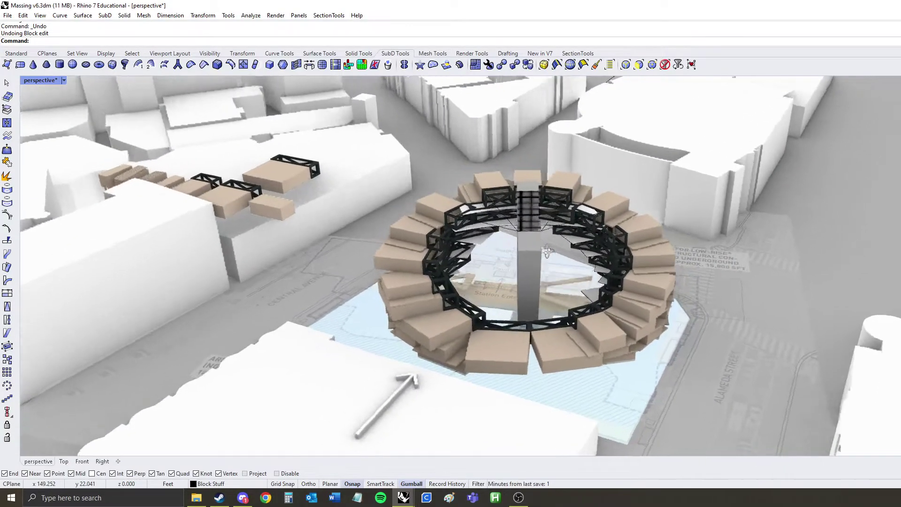
Open block uNIT again, move the truss's top beam out of place, apply the edit, and undo it.
double_click(553, 240)
click(548, 248)
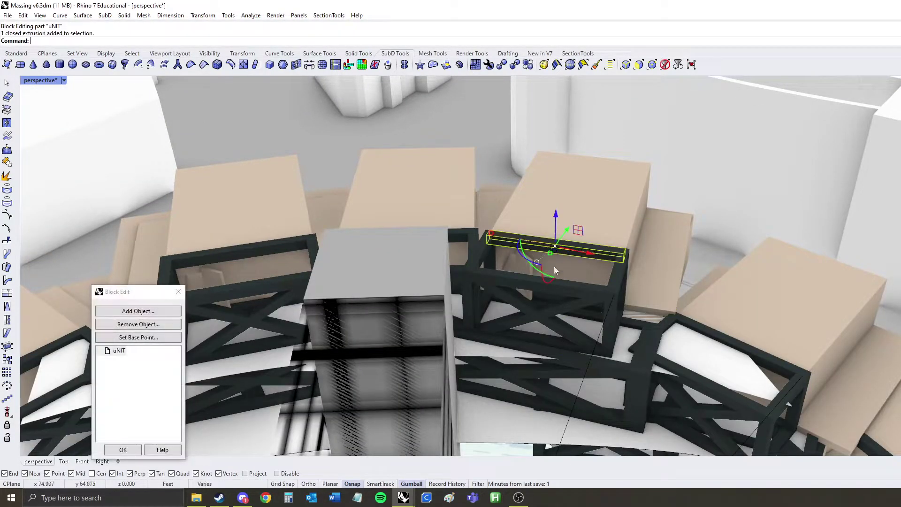
click(556, 283)
click(542, 259)
text(3)
key(Return)
right_drag(541, 252, 539, 258)
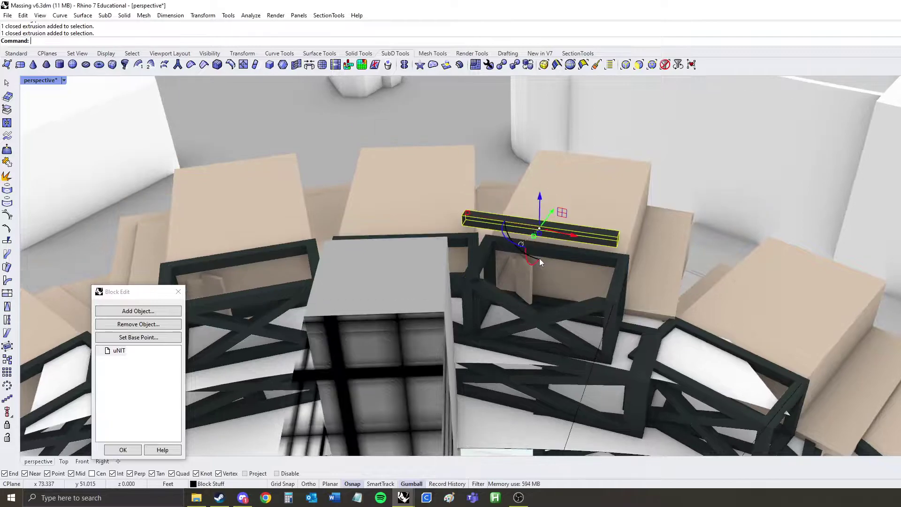
click(129, 450)
scroll(426, 189, down, 10)
right_drag(426, 190, 478, 248)
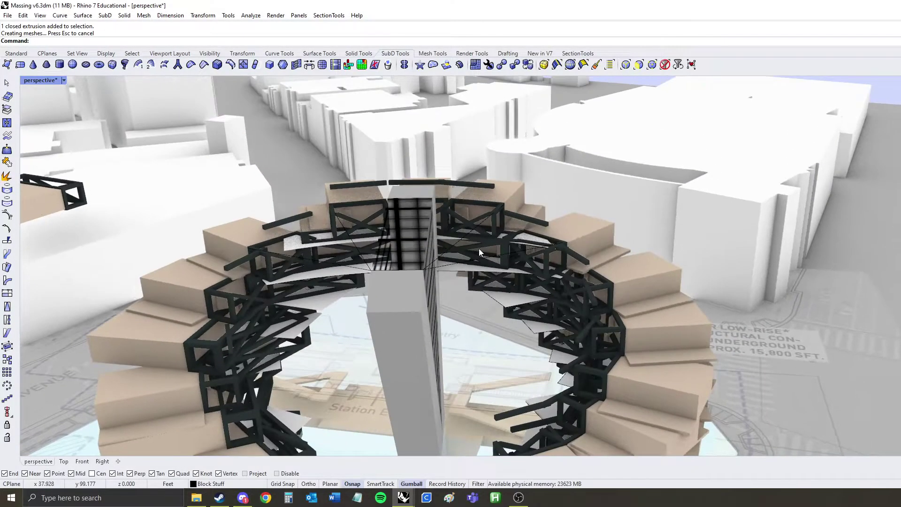
key(ctrl+z)
Close Massing v6.3dm without saving changes and return to the simple block scene.
right_drag(624, 287, 745, 196)
click(896, 5)
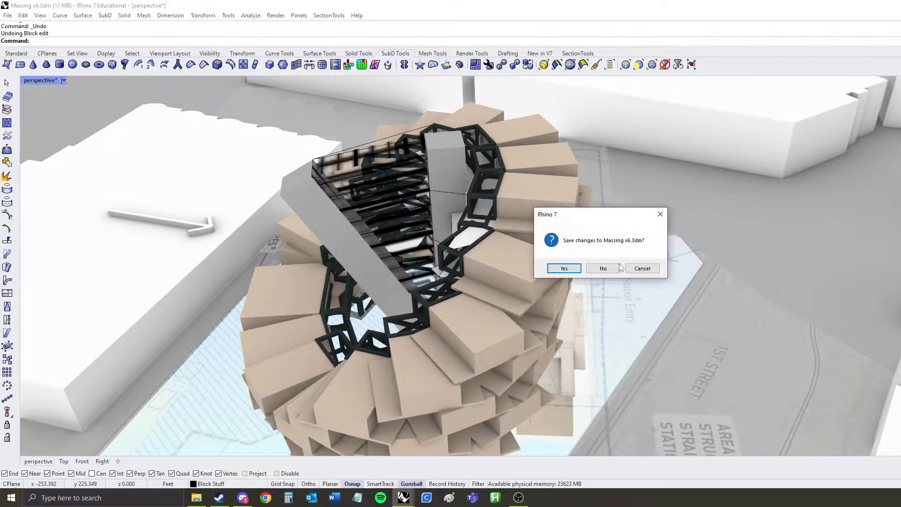
click(603, 269)
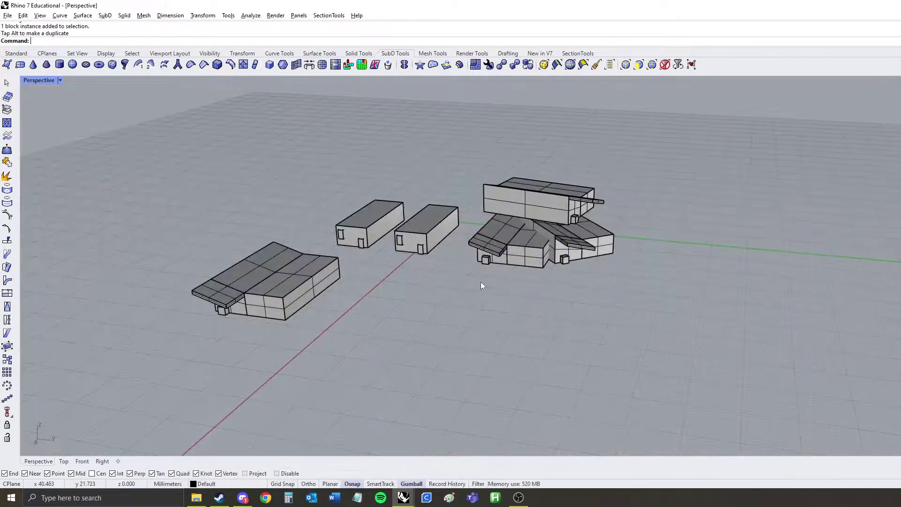
right_drag(374, 327, 695, 293)
shift+right_drag(444, 398, 443, 345)
click(359, 287)
right_drag(360, 286, 317, 343)
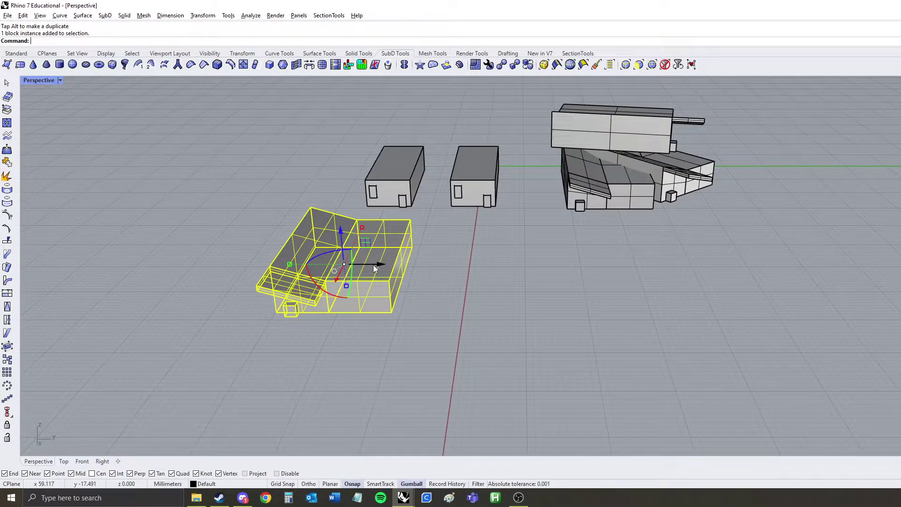
click(448, 302)
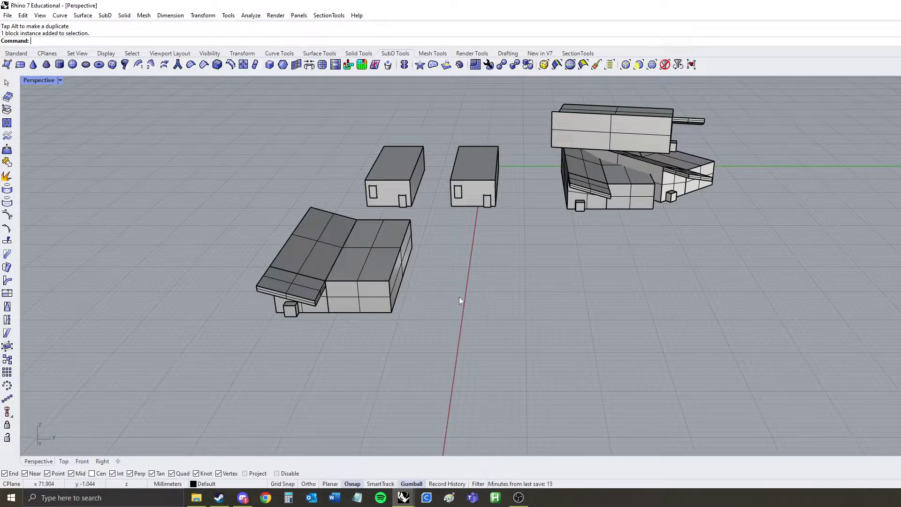
key(BackSpace)
key(BackSpace)
key(BackSpace)
key(BackSpace)
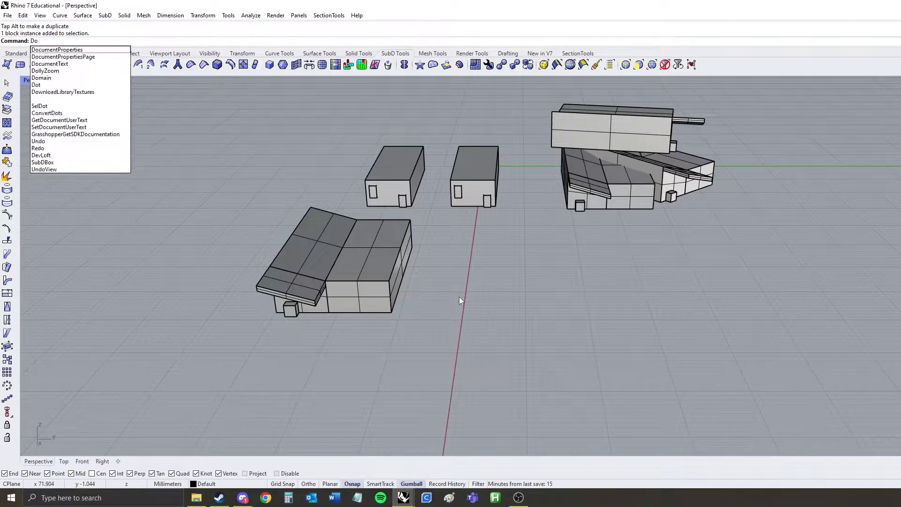
Create a door-shaped box 3.5 long, 0.5 wide and 7 high in front of the houses.
text(Box)
key(Return)
click(501, 319)
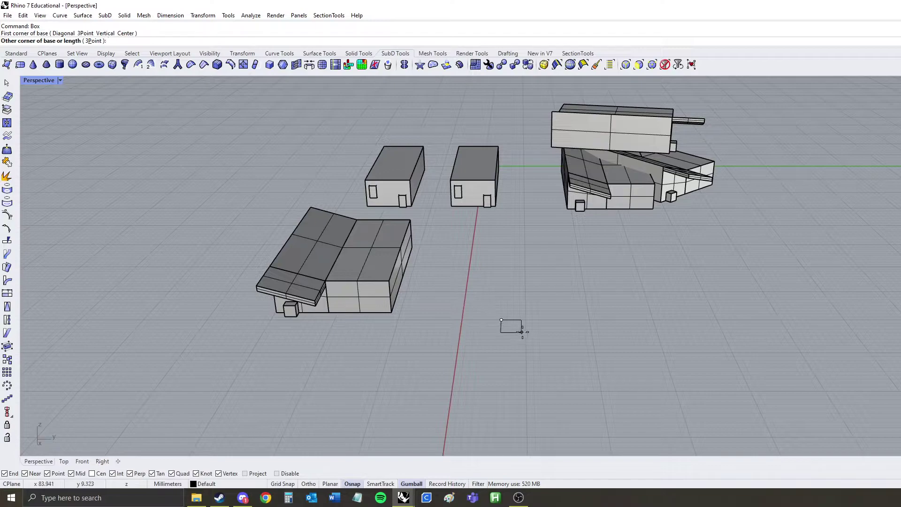
text(3.5)
key(Return)
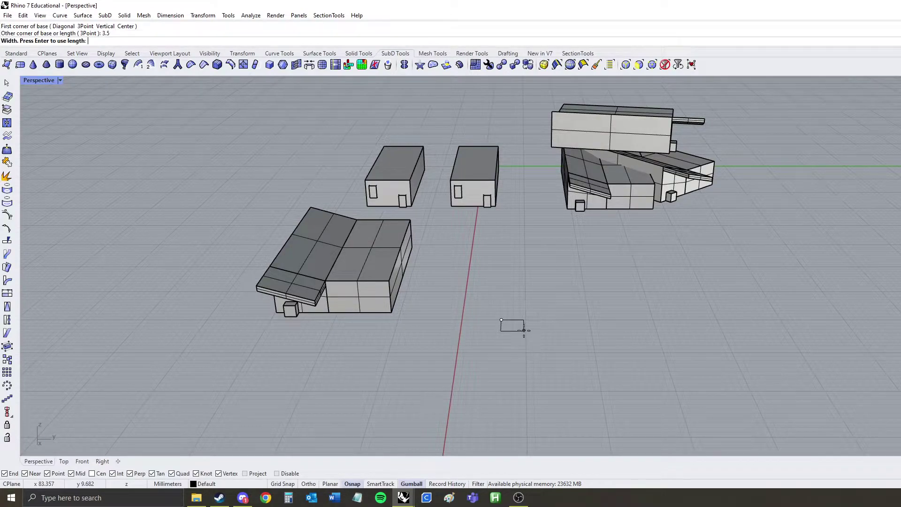
text(.5)
key(Return)
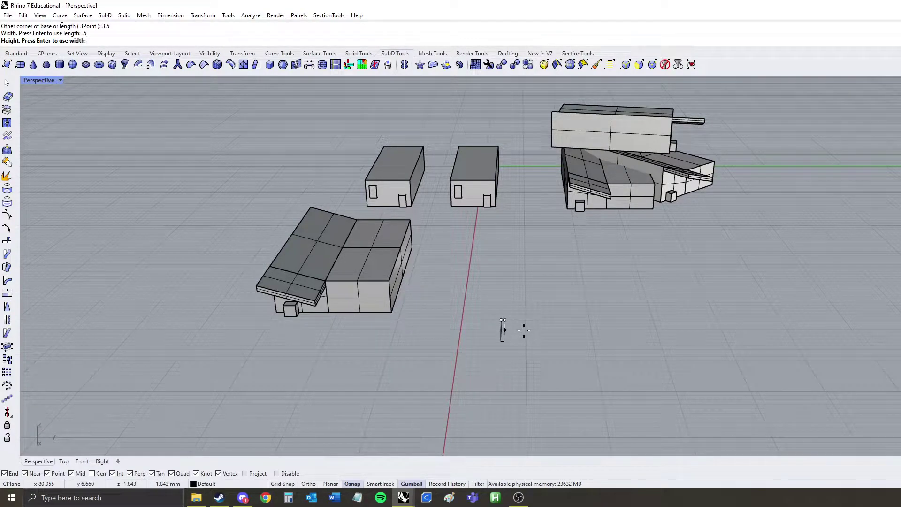
text(7)
key(Return)
right_drag(524, 331, 468, 266)
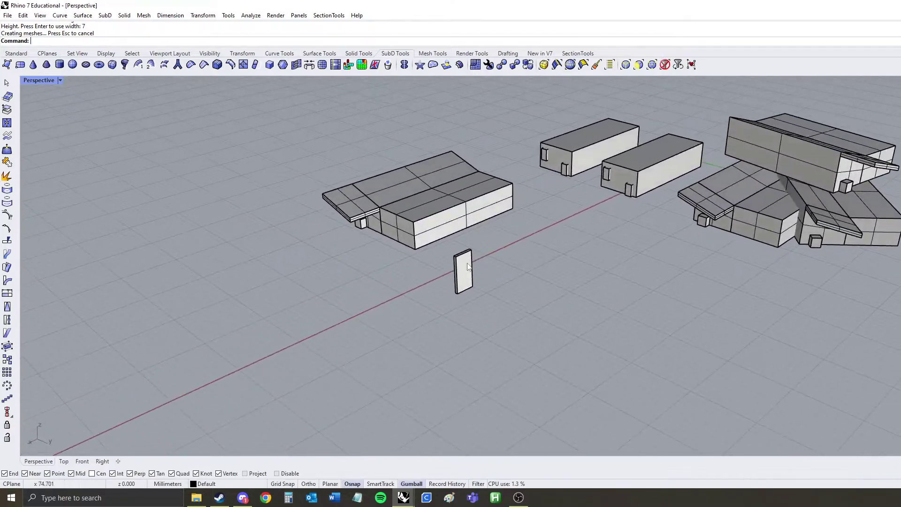
scroll(467, 266, up, 5)
scroll(461, 296, up, 3)
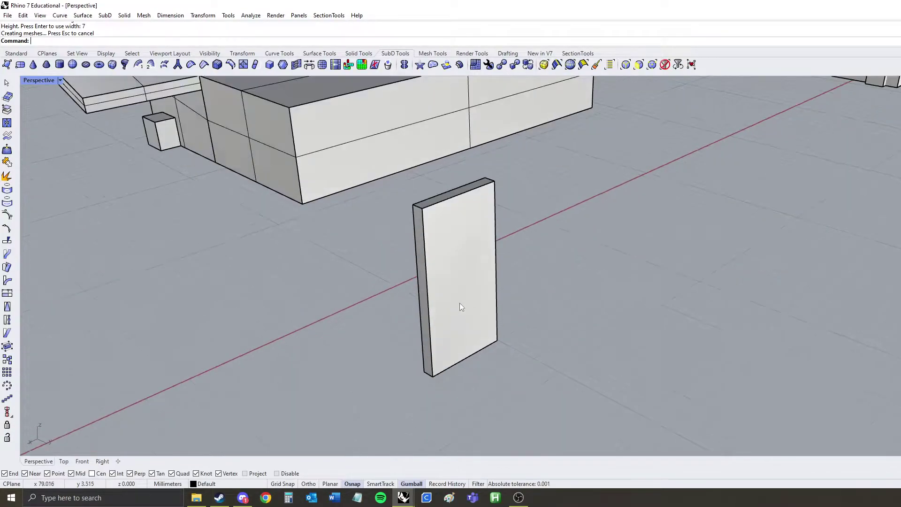
Rotate the door box about its vertical axis to line up with the houses' front walls and scale it down uniformly.
scroll(529, 305, down, 6)
right_drag(292, 207, 623, 272)
click(604, 326)
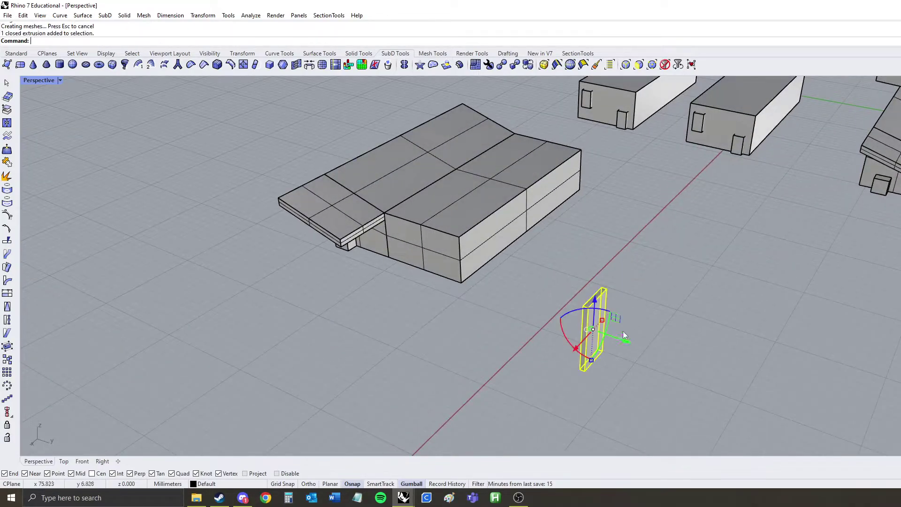
drag(573, 311, 625, 316)
right_drag(598, 347, 709, 323)
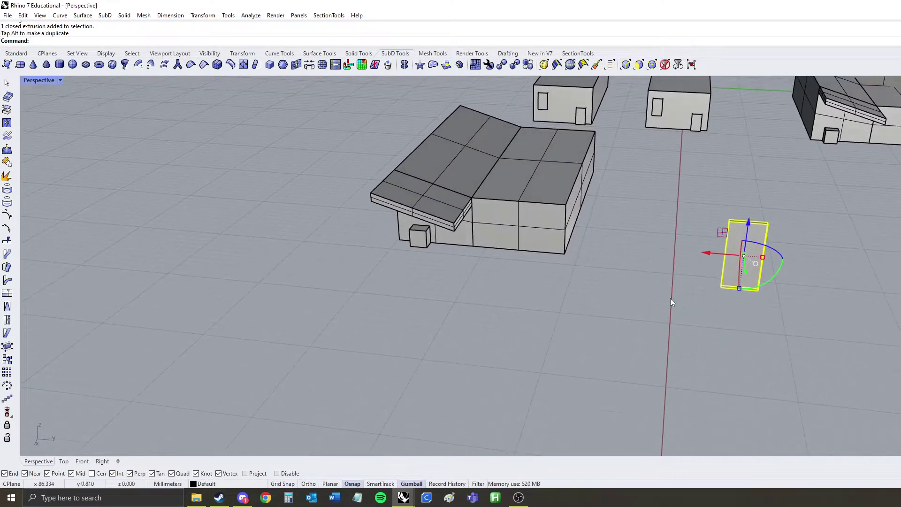
right_drag(670, 298, 582, 267)
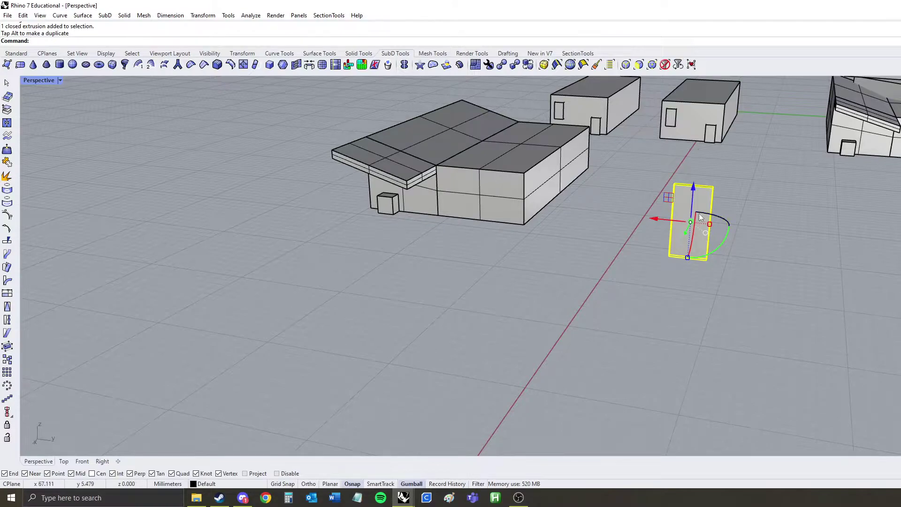
shift+right_drag(545, 226, 485, 266)
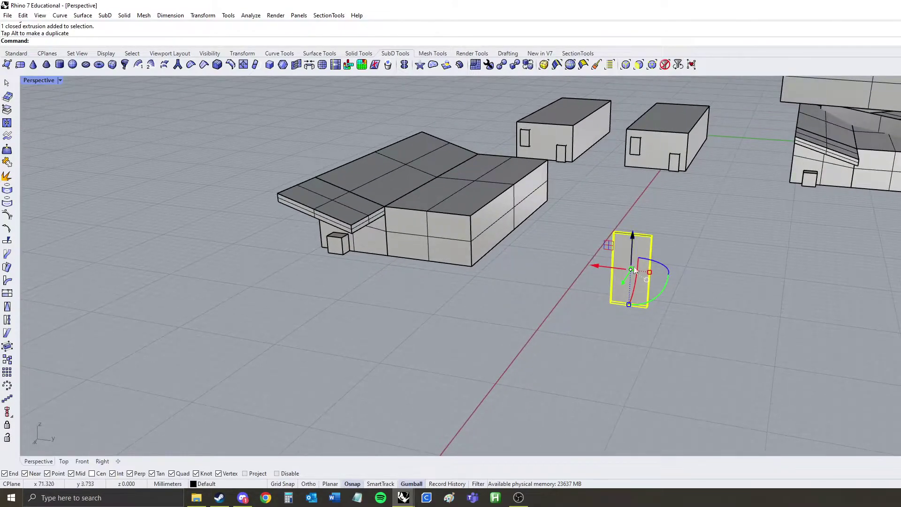
drag(650, 272, 547, 282)
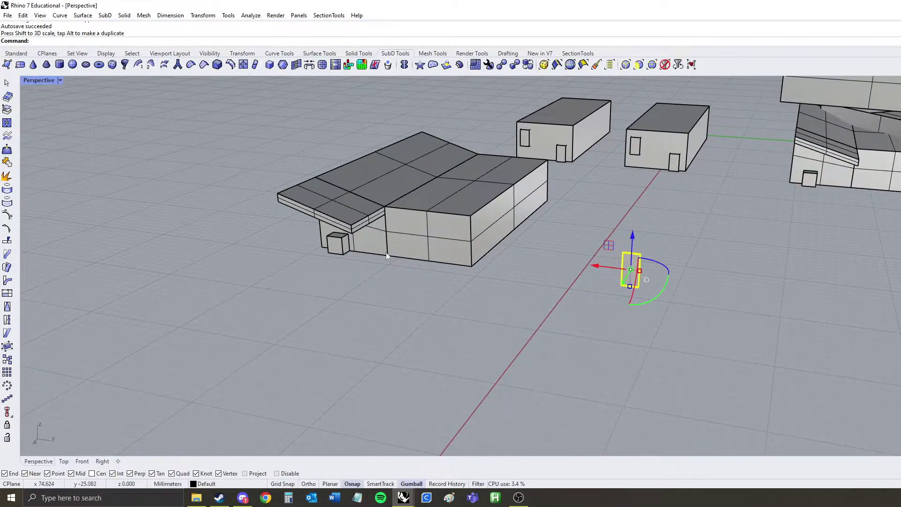
Turn the door box into a block named ase, with the base point at its lower corner.
key(Escape)
scroll(619, 286, up, 3)
click(632, 271)
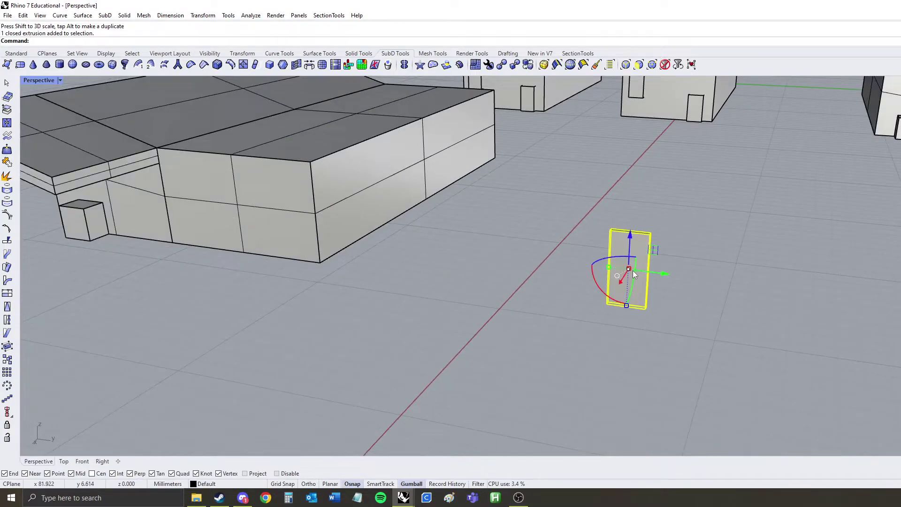
key(Return)
click(645, 309)
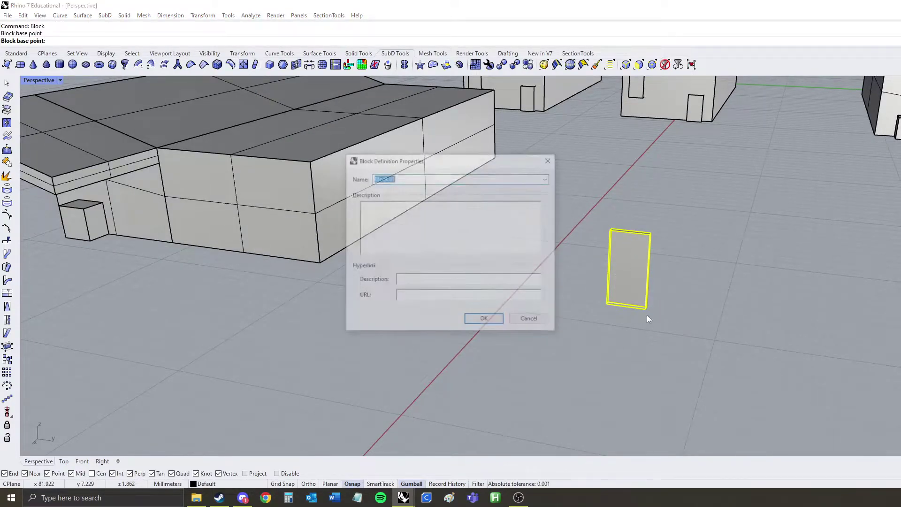
click(484, 323)
Open the sloped-roof house block hkad for editing and paste a copy of the door block at its front wall.
shift+right_drag(96, 305, 381, 309)
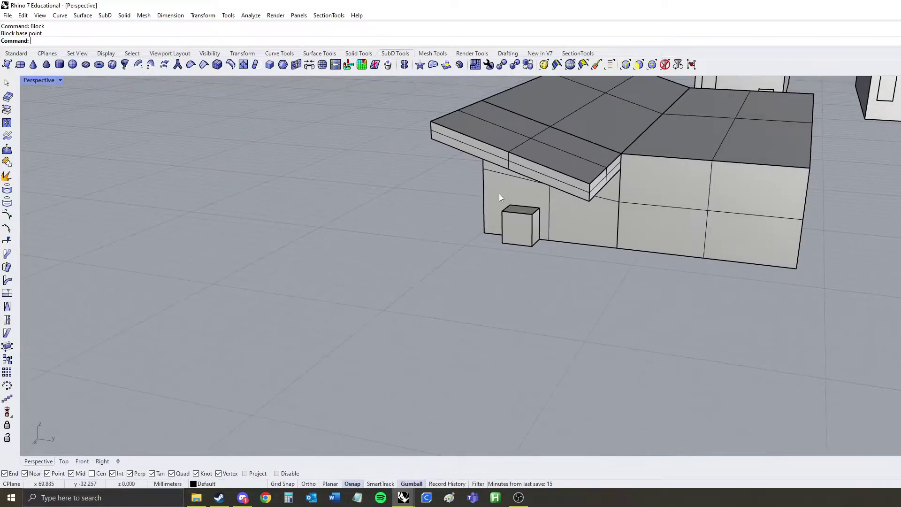
shift+right_drag(671, 257, 526, 283)
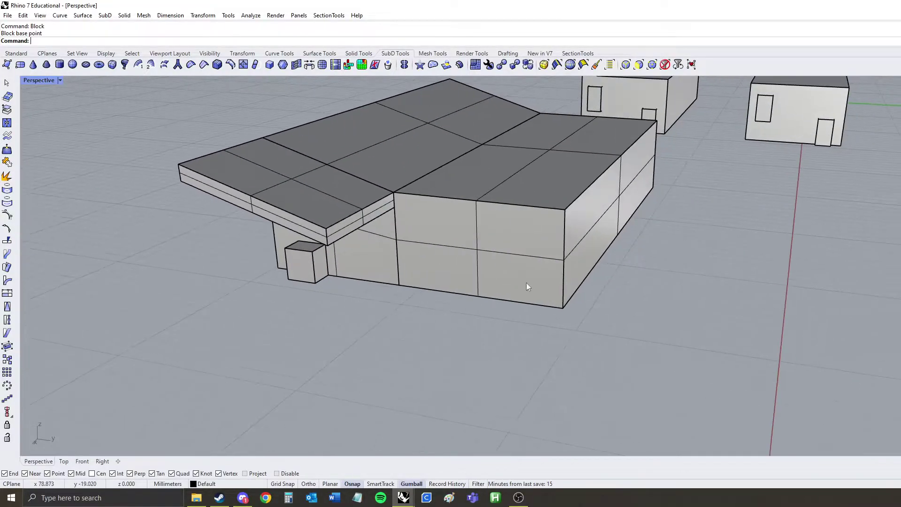
double_click(397, 267)
drag(286, 168, 144, 172)
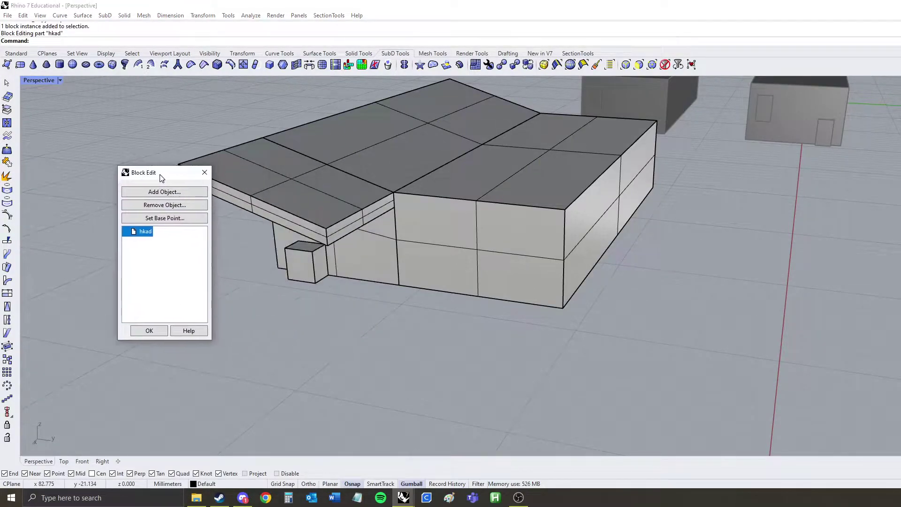
key(ctrl+v)
drag(511, 315, 508, 315)
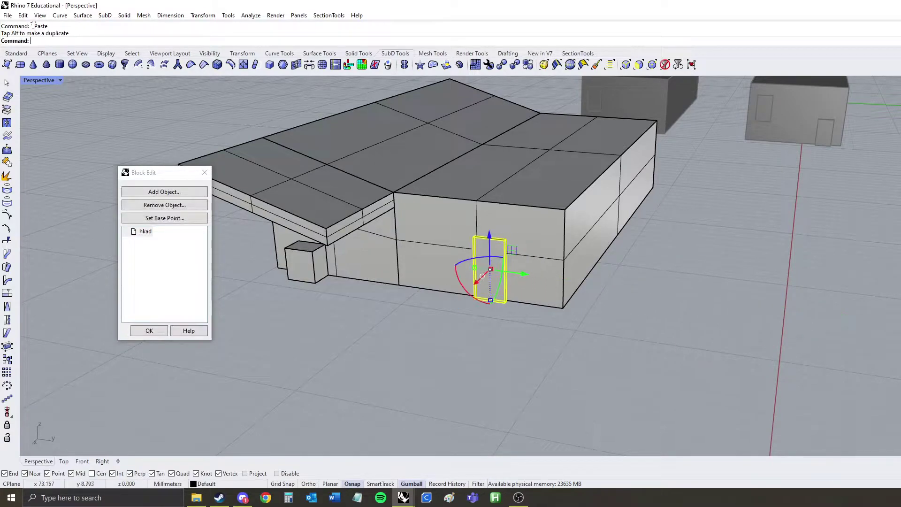
key(Escape)
Move the pasted door by its lower corner to the small entrance box's corner under the roof overhang, and delete that box.
mouse_move(563, 270)
shift+right_down()
mouse_move(646, 273)
mouse_move(563, 275)
shift+right_up()
click(444, 277)
click(549, 330)
middle_click(544, 330)
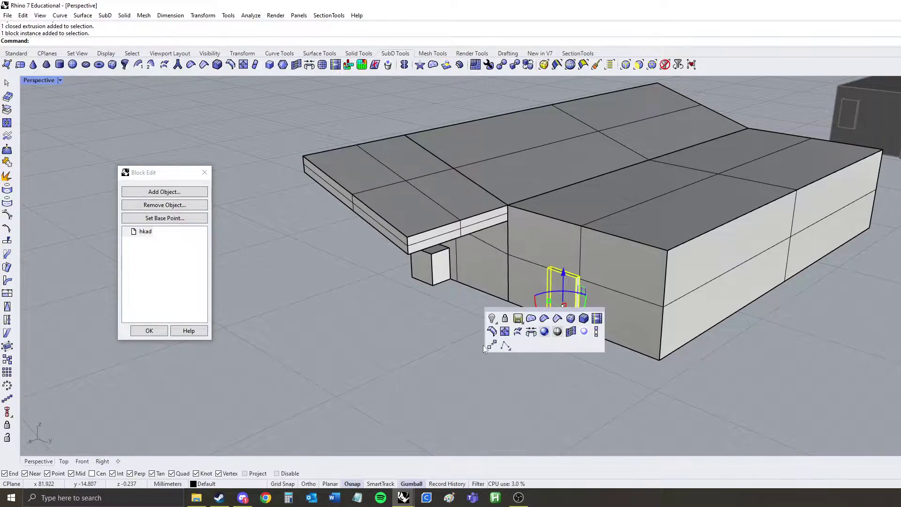
click(483, 346)
middle_click(498, 343)
click(445, 358)
click(548, 331)
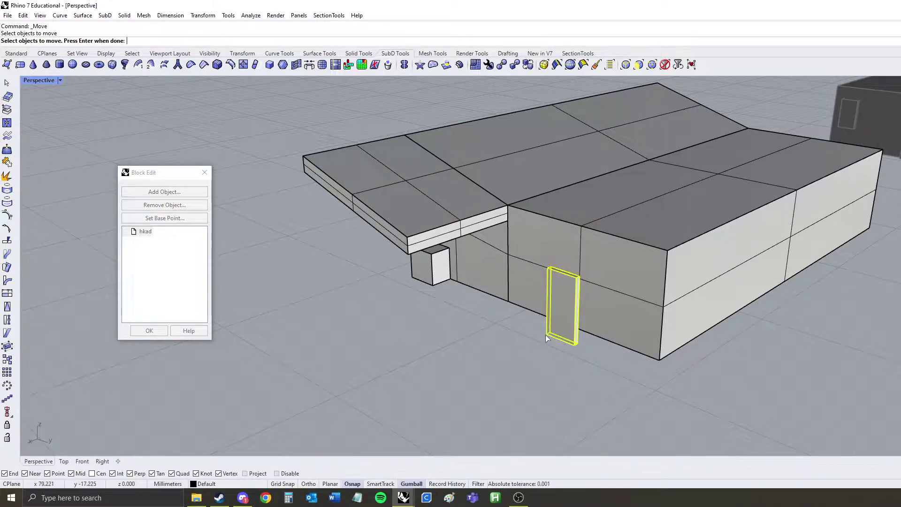
key(Return)
click(546, 333)
click(450, 279)
click(432, 281)
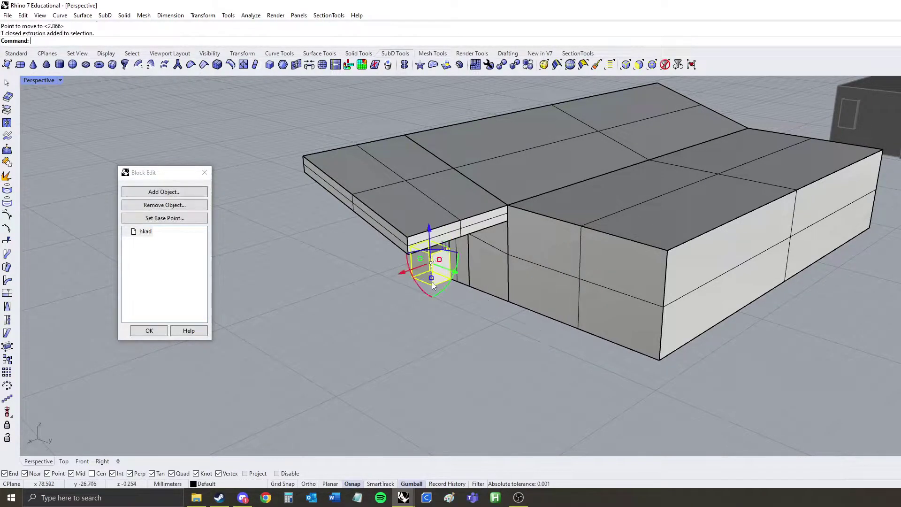
key(Delete)
Push the door block back into the house's front wall and apply the edit to block hkad.
click(459, 266)
click(483, 286)
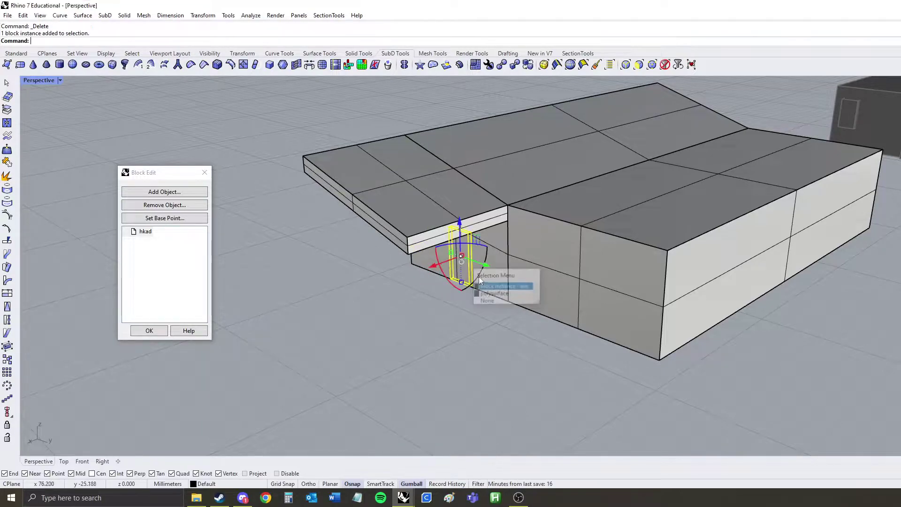
right_drag(450, 300, 647, 235)
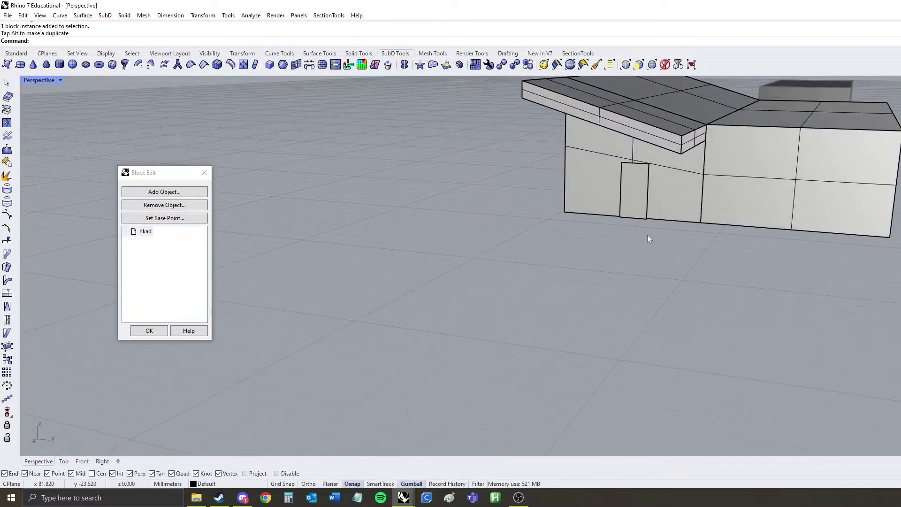
right_drag(530, 239, 596, 272)
right_drag(639, 234, 530, 249)
click(149, 331)
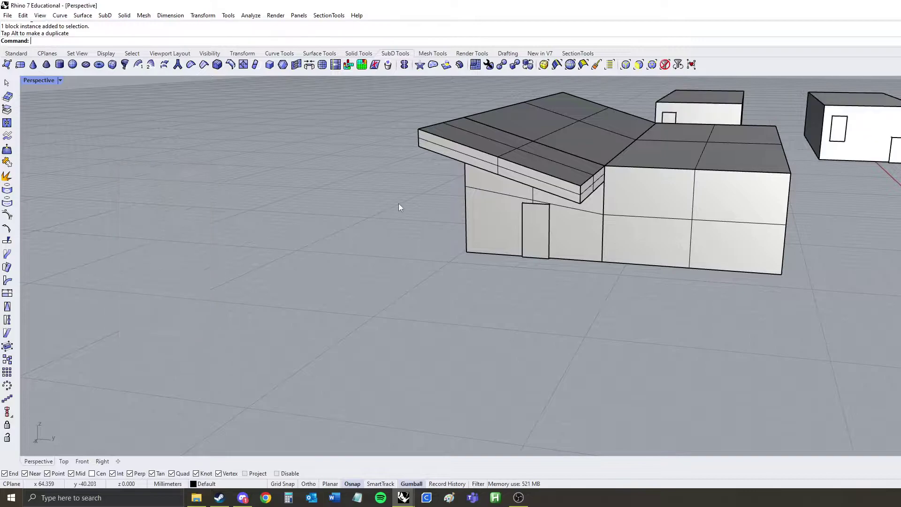
Open the standalone door block ase for editing and draw a small sphere as a knob at mid-height on its edge.
scroll(399, 204, down, 5)
right_drag(398, 204, 345, 292)
right_drag(436, 297, 401, 309)
scroll(488, 283, up, 5)
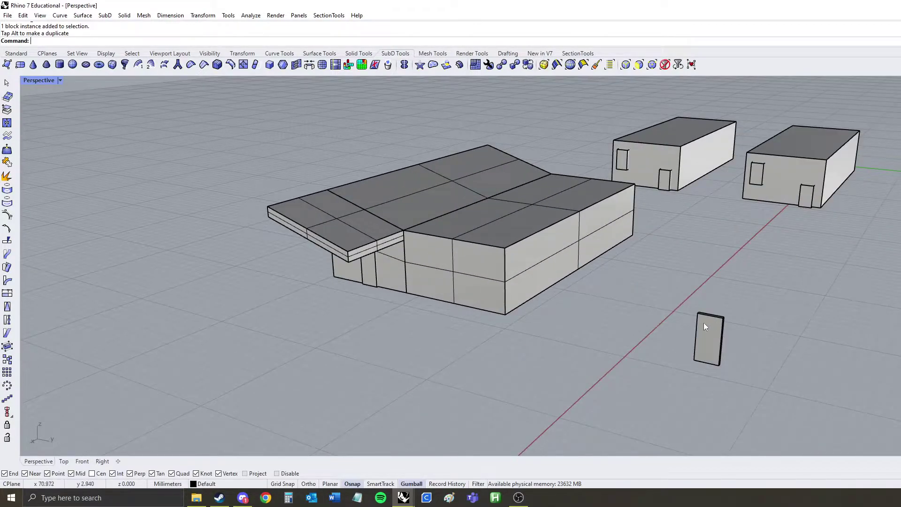
shift+right_drag(703, 322, 497, 341)
scroll(492, 318, up, 3)
double_click(492, 317)
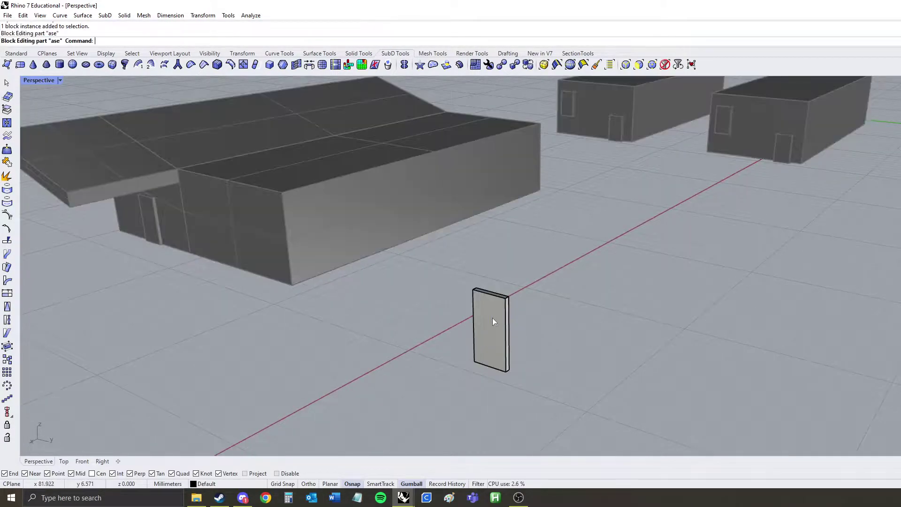
text(phere)
key(Return)
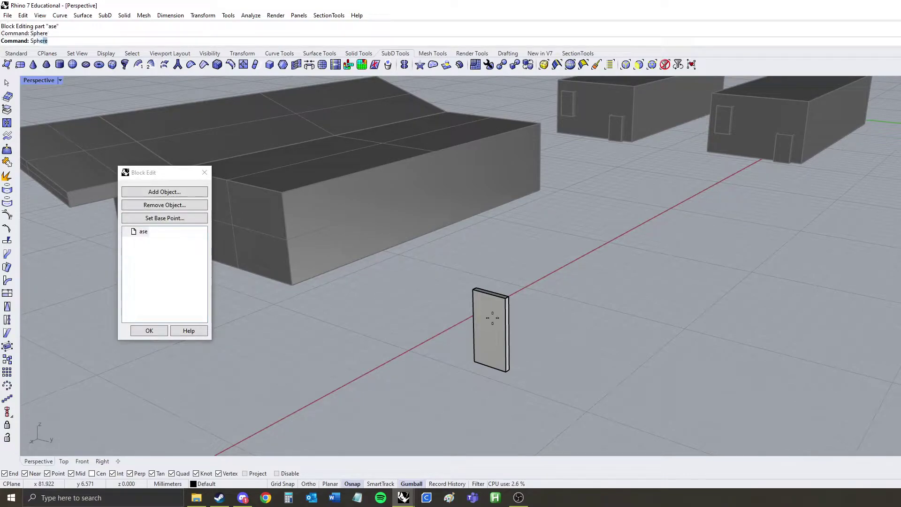
scroll(497, 326, up, 2)
click(504, 327)
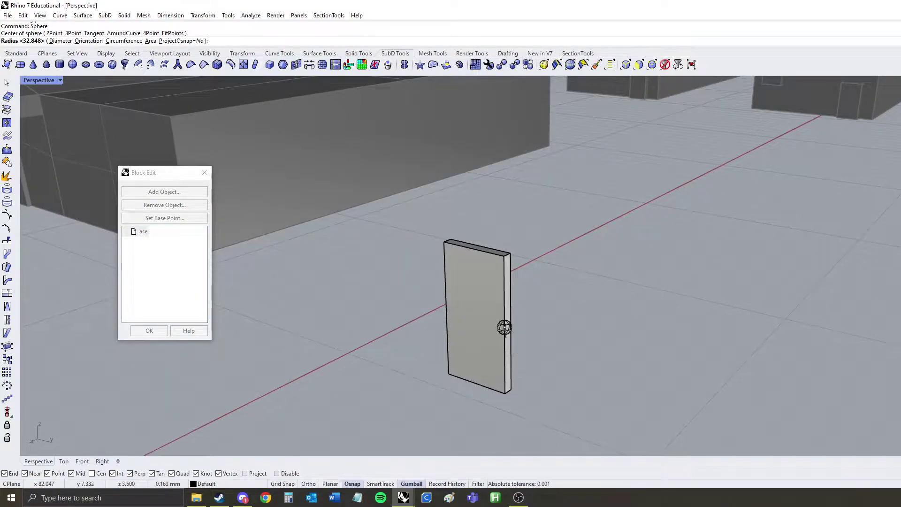
click(505, 332)
Shift the knob sphere inward onto the door's front face and apply the edit to block ase.
click(504, 330)
drag(535, 336, 525, 334)
click(258, 335)
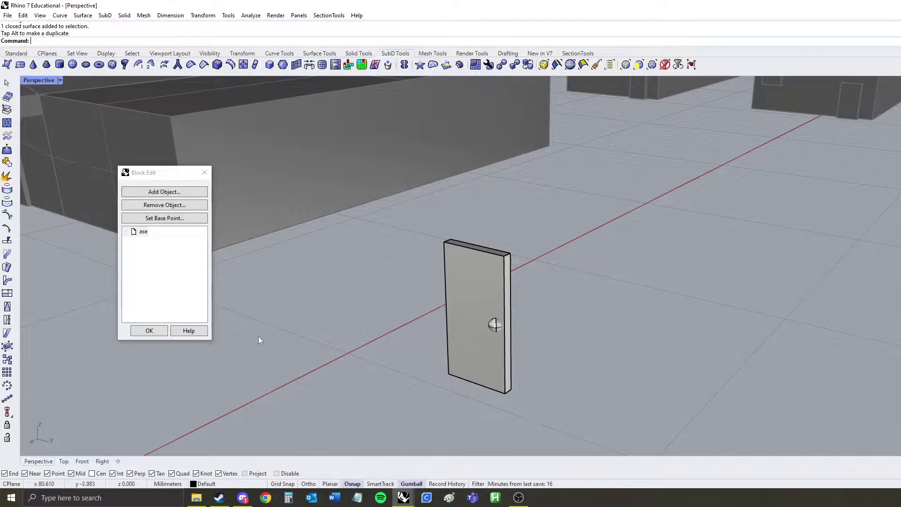
click(161, 330)
Examine the nested door in the sloped-roof house and the standalone door for the new knob.
scroll(637, 280, down, 8)
right_drag(638, 280, 666, 258)
scroll(414, 223, up, 8)
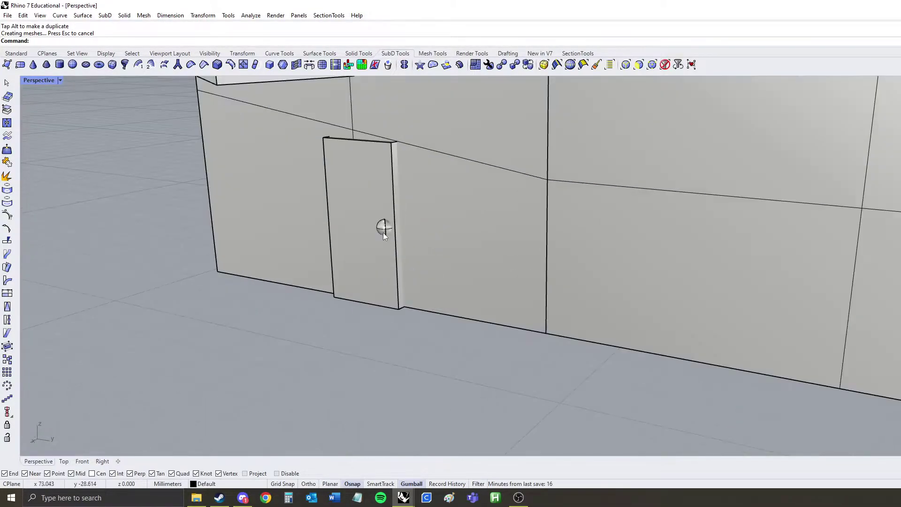
scroll(382, 235, down, 6)
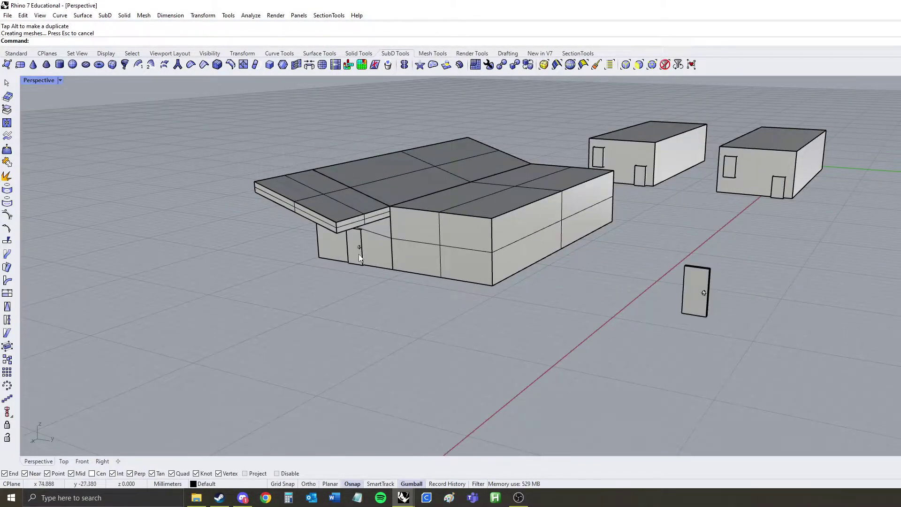
click(678, 281)
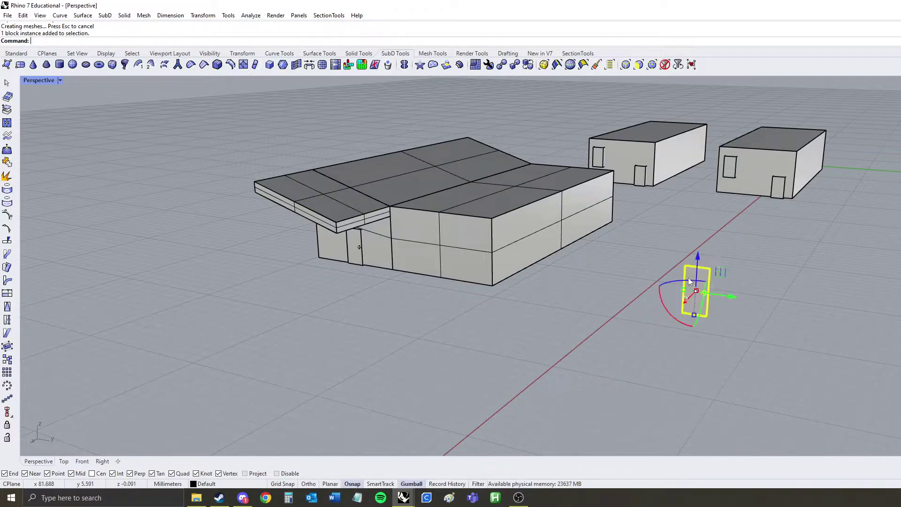
click(575, 292)
shift+right_drag(590, 320, 448, 299)
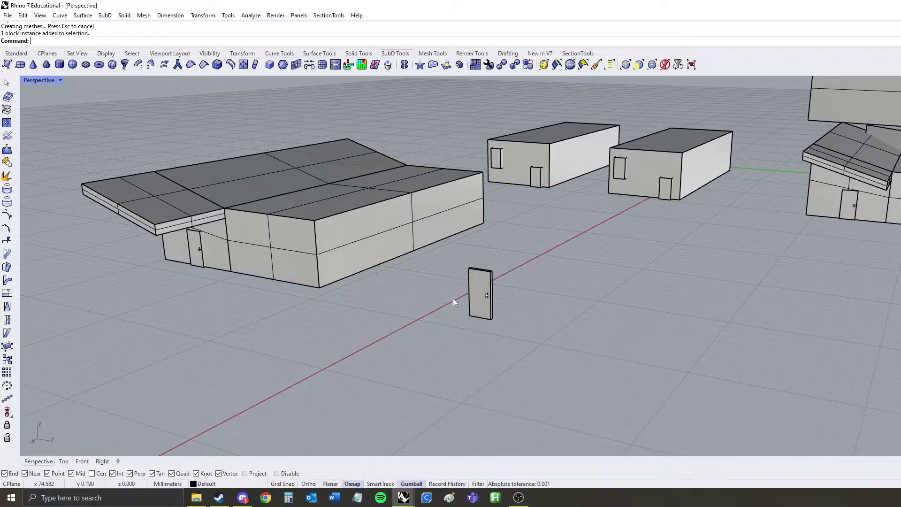
key(Return)
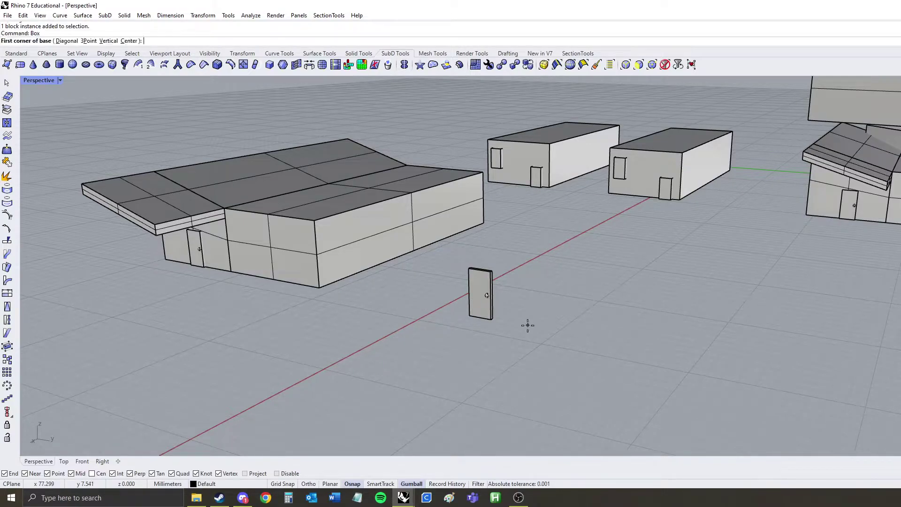
key(Escape)
Copy the sloped-roof house block along the Y axis to stand beside the original, on the side away from the door.
scroll(522, 325, down, 8)
right_drag(522, 326, 587, 324)
scroll(464, 283, up, 6)
click(415, 286)
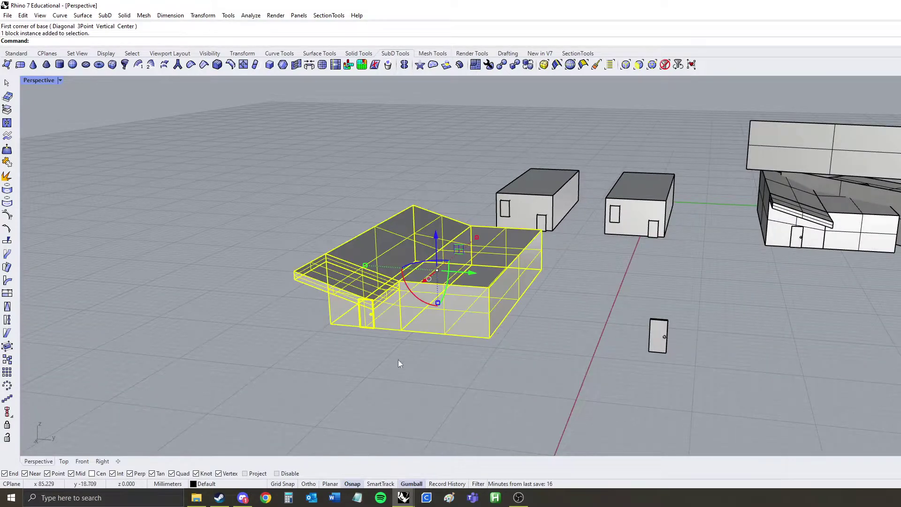
right_drag(398, 364, 448, 344)
alt+drag(504, 299, 393, 291)
click(392, 380)
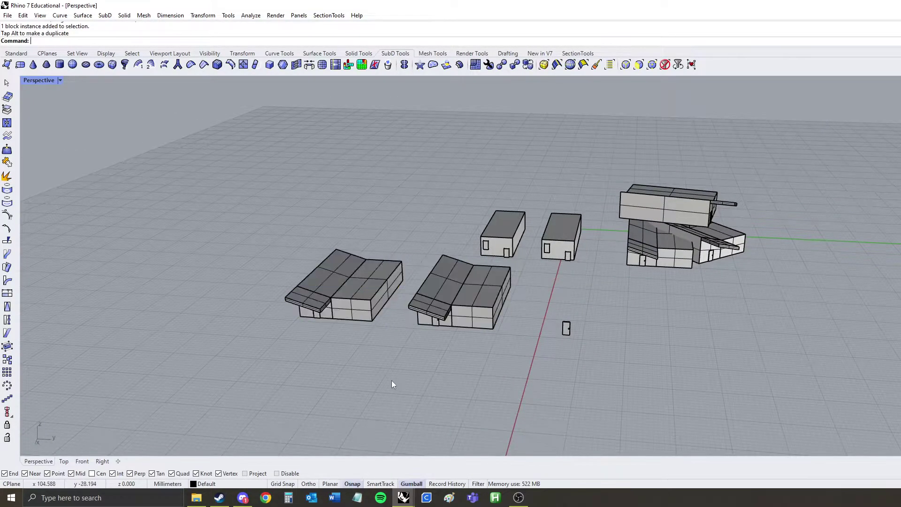
right_drag(391, 380, 450, 308)
scroll(450, 307, up, 7)
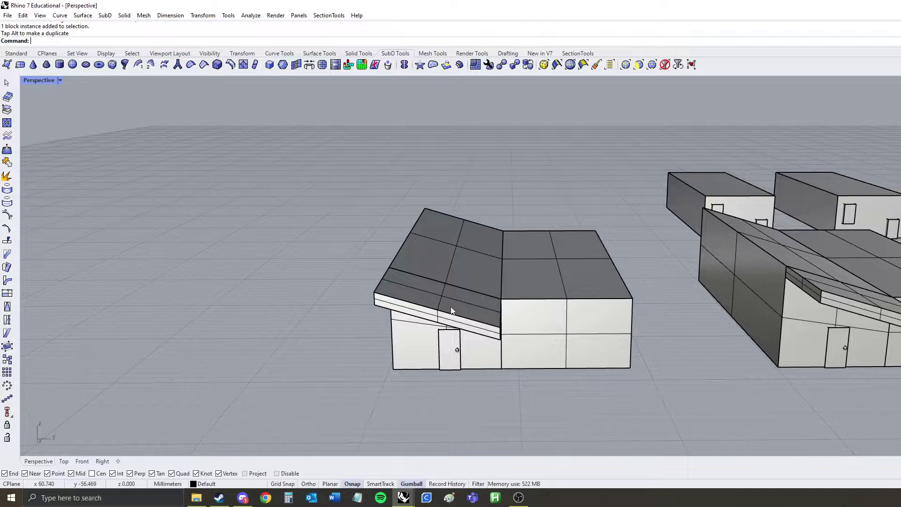
Edit house block hkad: delete its sloped canopy, move the door along Y to the flat-roofed part's wall, and apply the edit.
right_drag(478, 340, 469, 338)
double_click(456, 319)
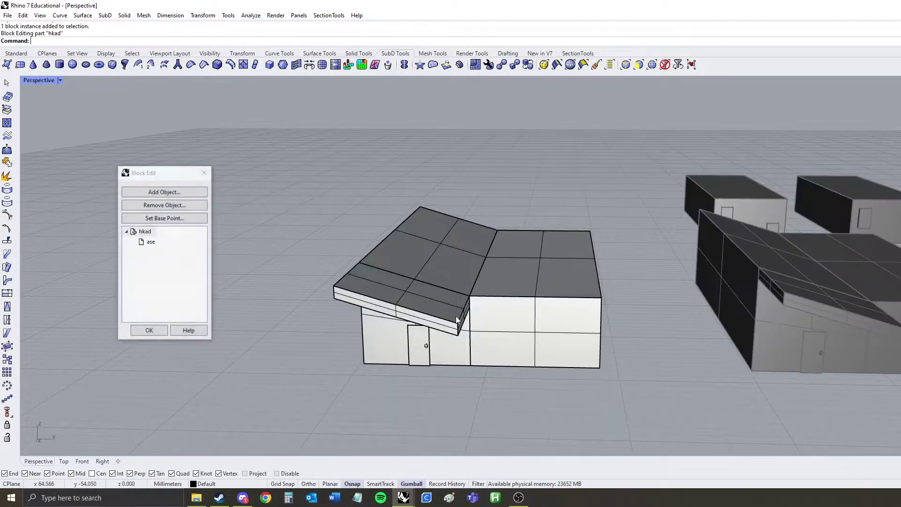
click(448, 316)
key(Delete)
click(429, 347)
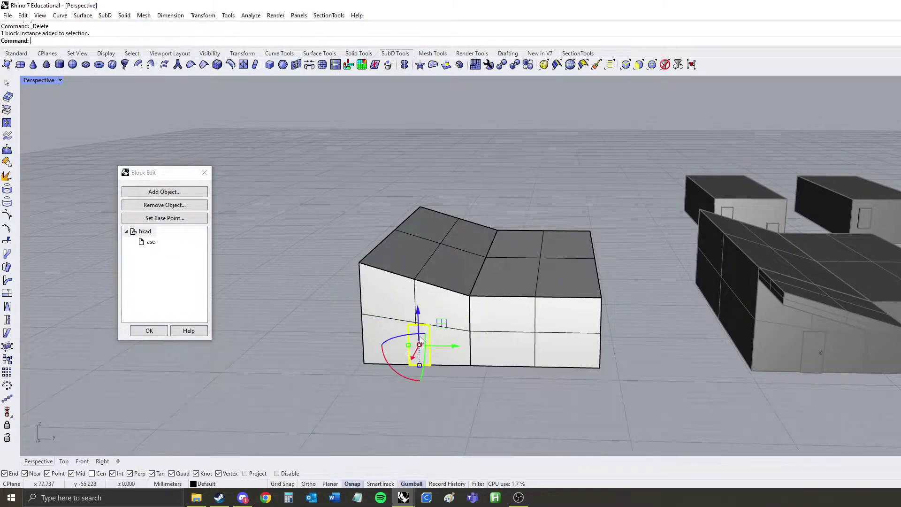
drag(446, 348, 554, 348)
click(162, 349)
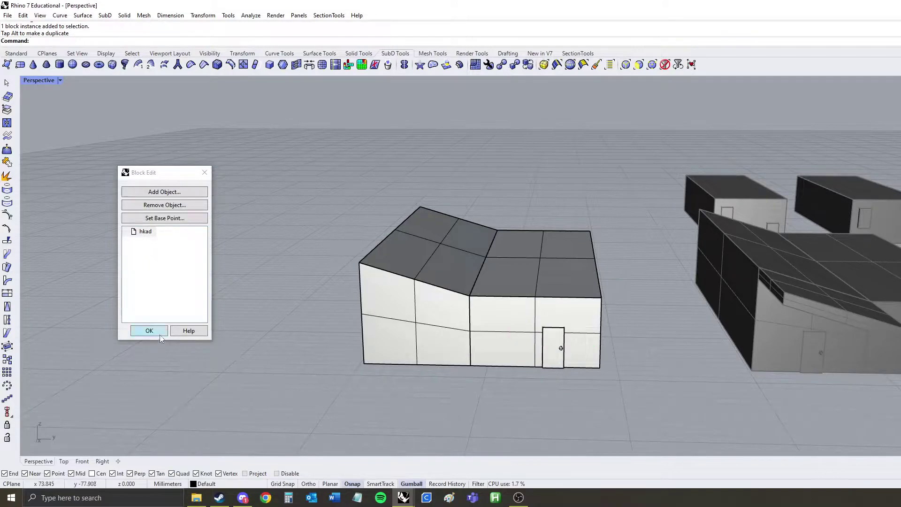
click(157, 332)
Inspect the other house instances, including the clustered ones, and undo the last edit to block hkad.
right_drag(806, 280, 743, 253)
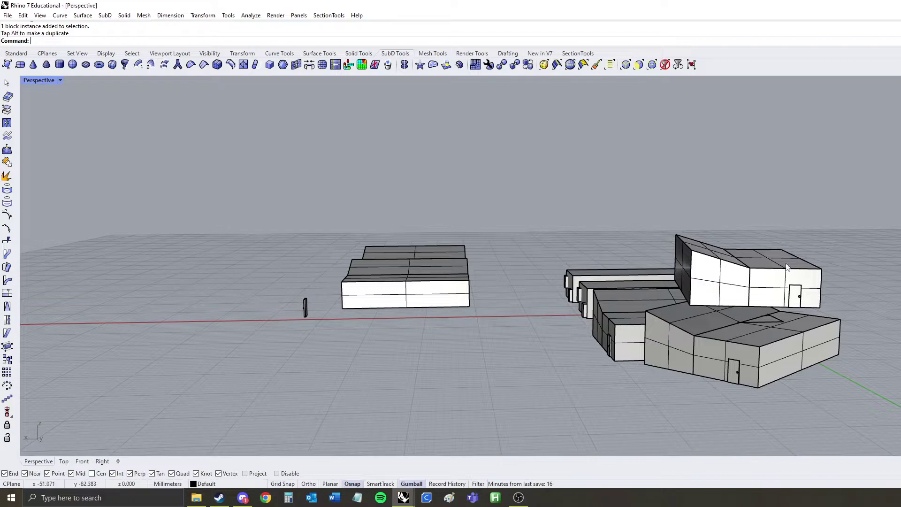
right_drag(677, 277, 844, 288)
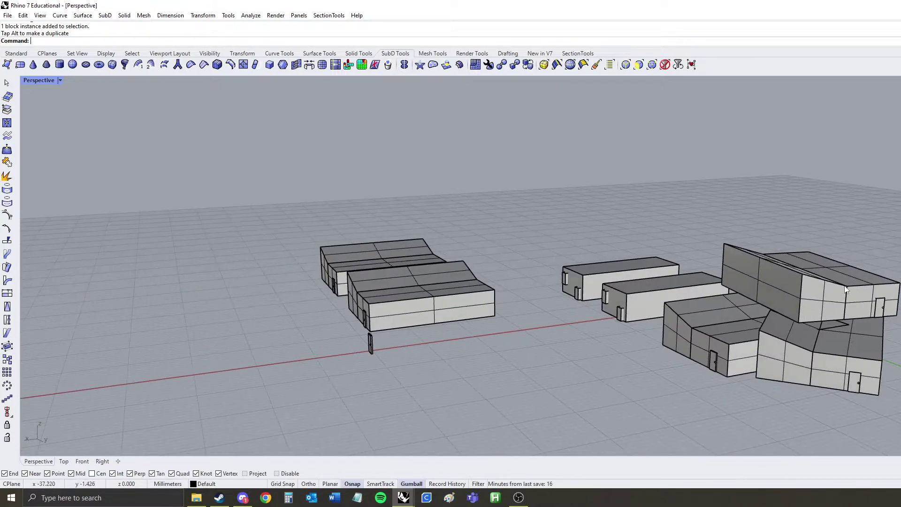
click(808, 319)
right_drag(807, 325, 767, 287)
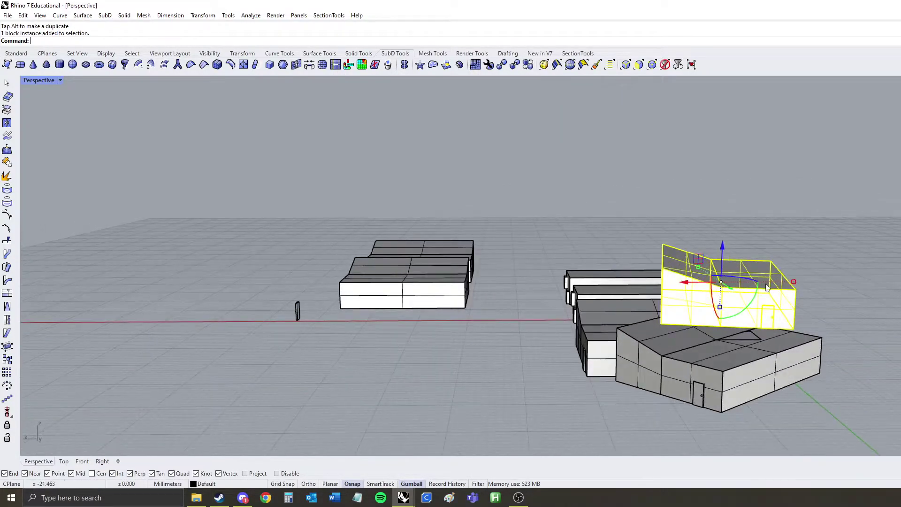
key(ctrl+z)
right_drag(695, 265, 676, 357)
key(ctrl+z)
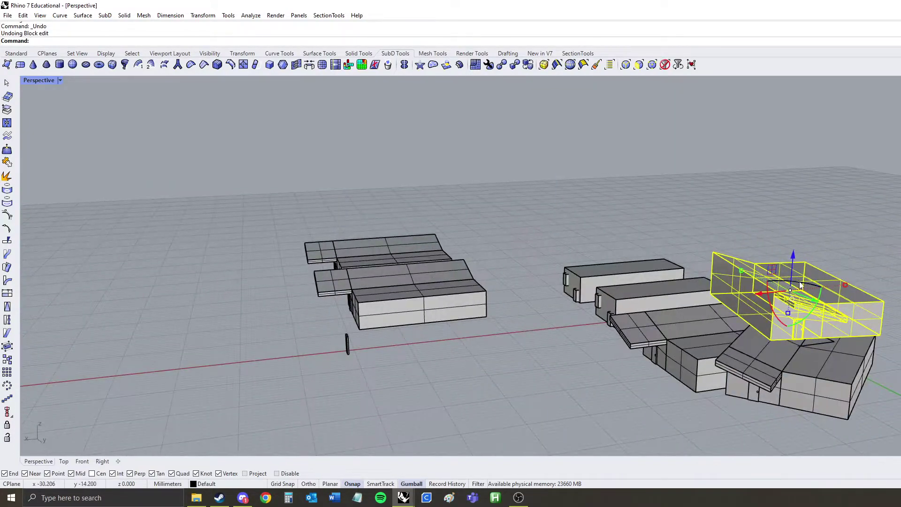
drag(800, 286, 768, 306)
key(Escape)
Break the copied sloped-roof house into its parts with ExplodeBlock, and select its canopy, body and door individually.
right_drag(309, 370, 400, 339)
scroll(390, 324, up, 3)
click(382, 305)
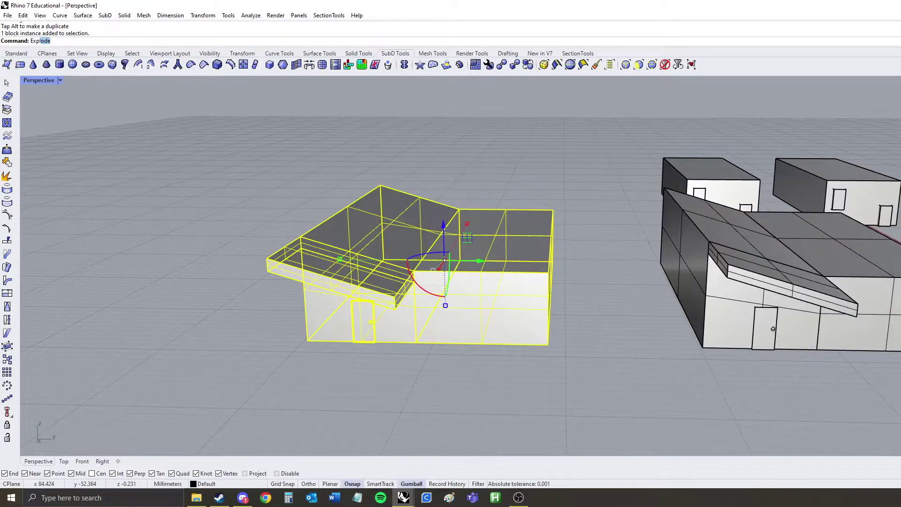
text(Explode)
key(Down)
key(Return)
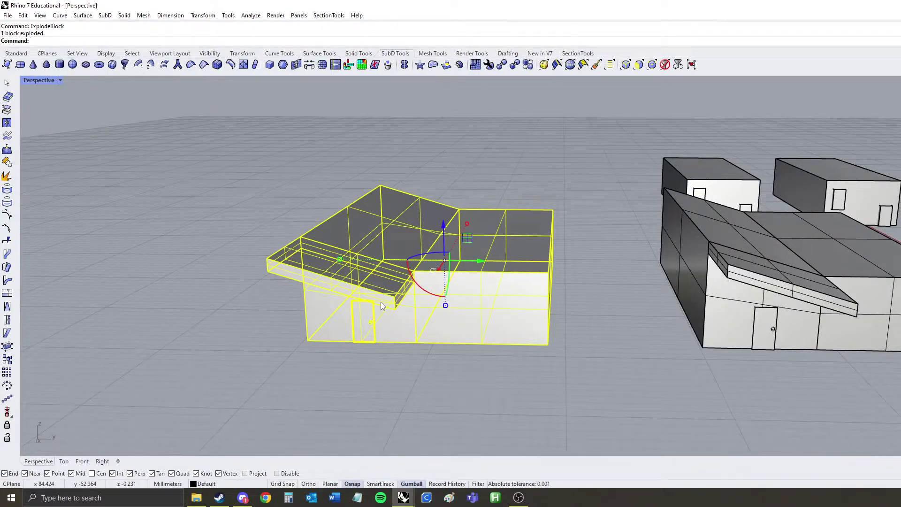
click(393, 277)
click(457, 311)
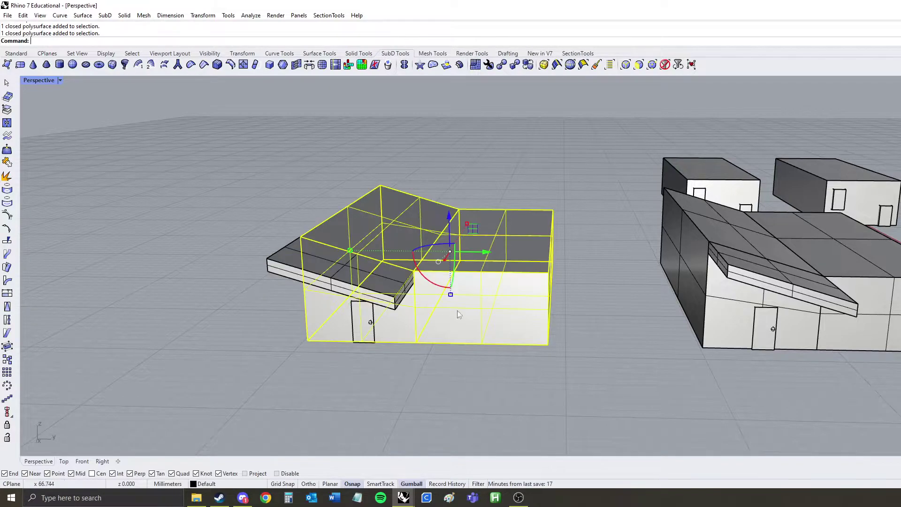
click(360, 329)
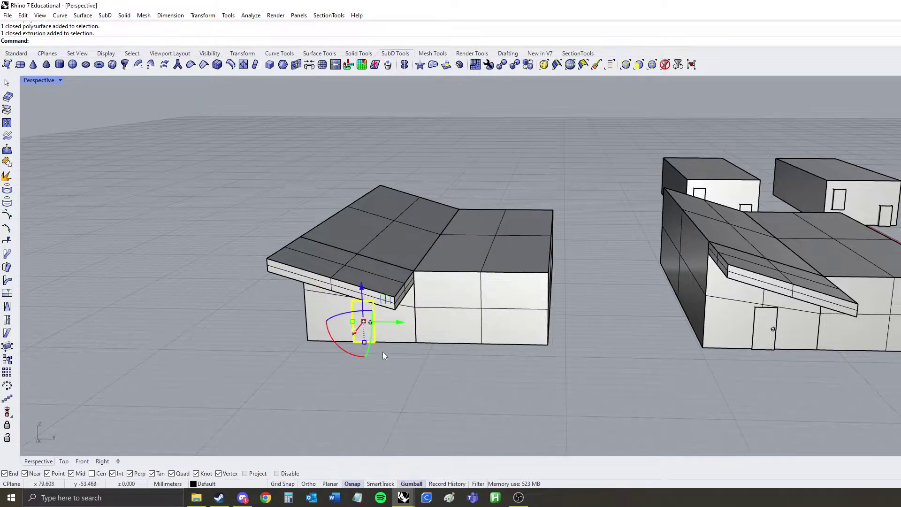
click(412, 234)
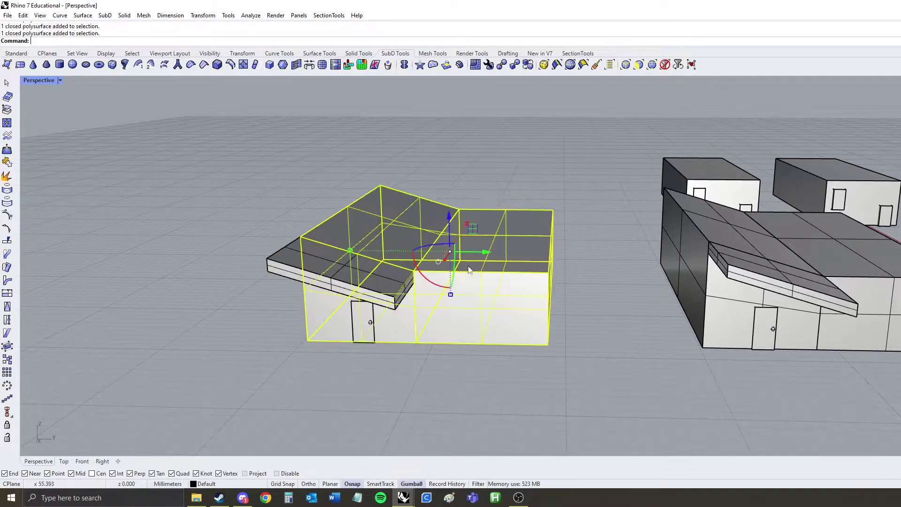
click(381, 282)
click(450, 378)
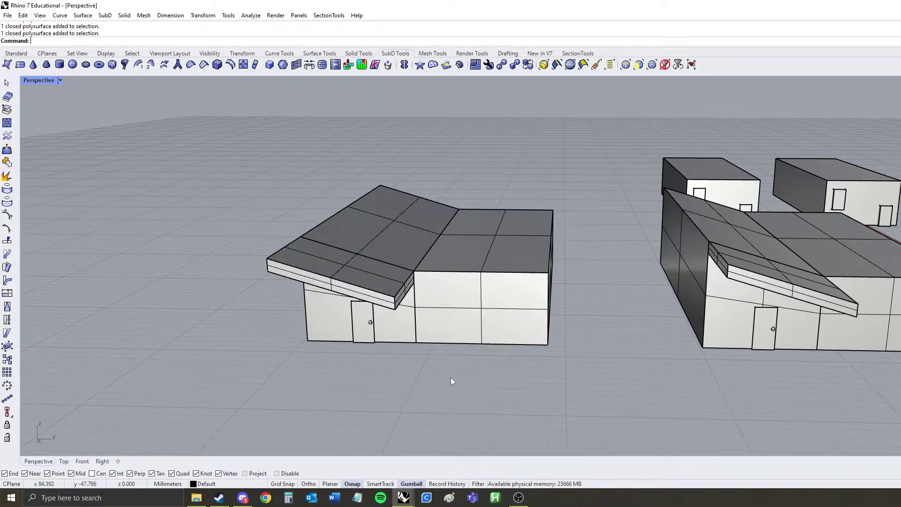
Define all parts of the exploded house as a new block named adhjaskld, with its base point at the front bottom corner near the door.
drag(450, 382, 264, 195)
text(lock)
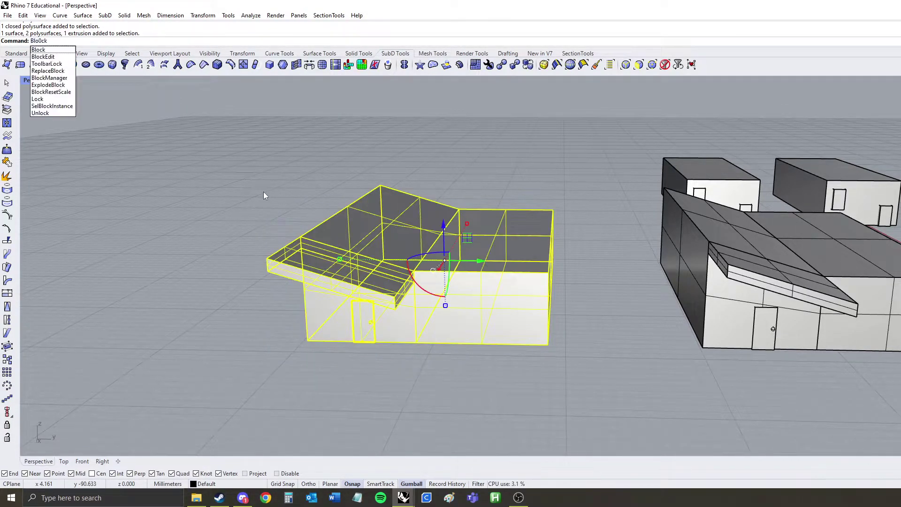
key(Return)
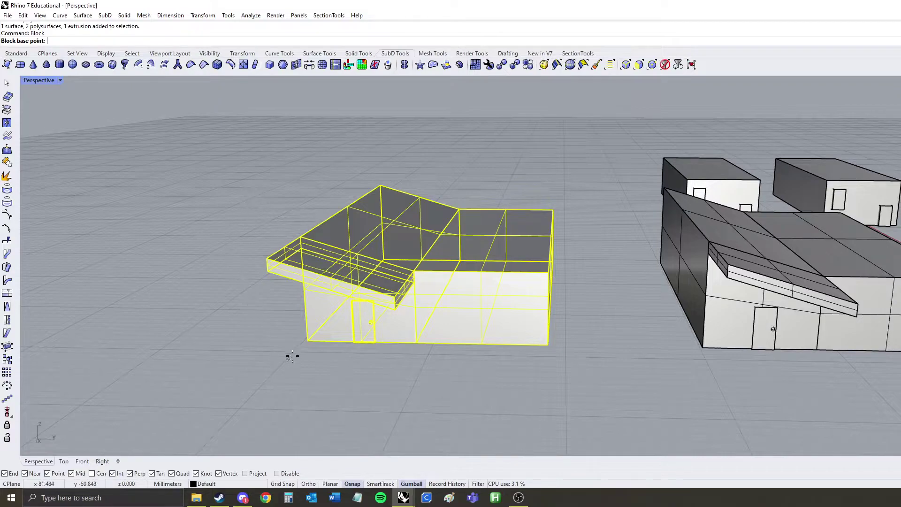
click(305, 343)
text(cafeteria)
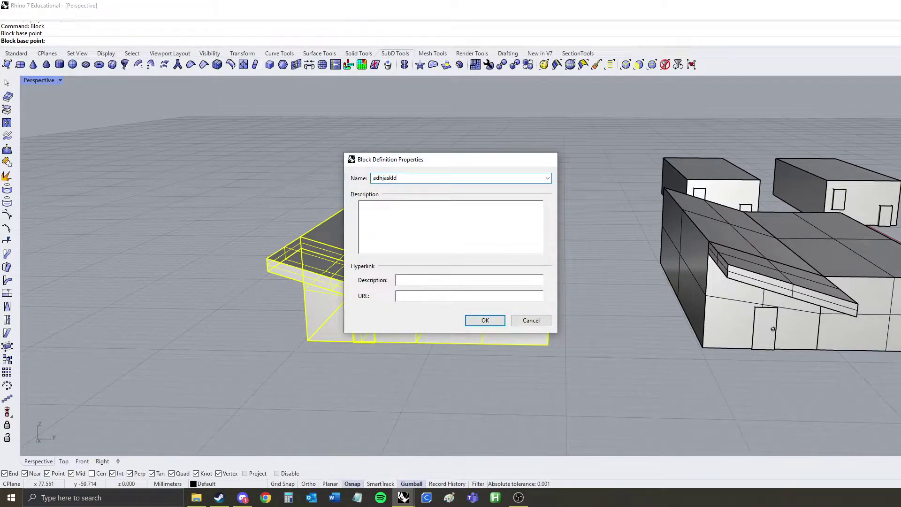
key(Return)
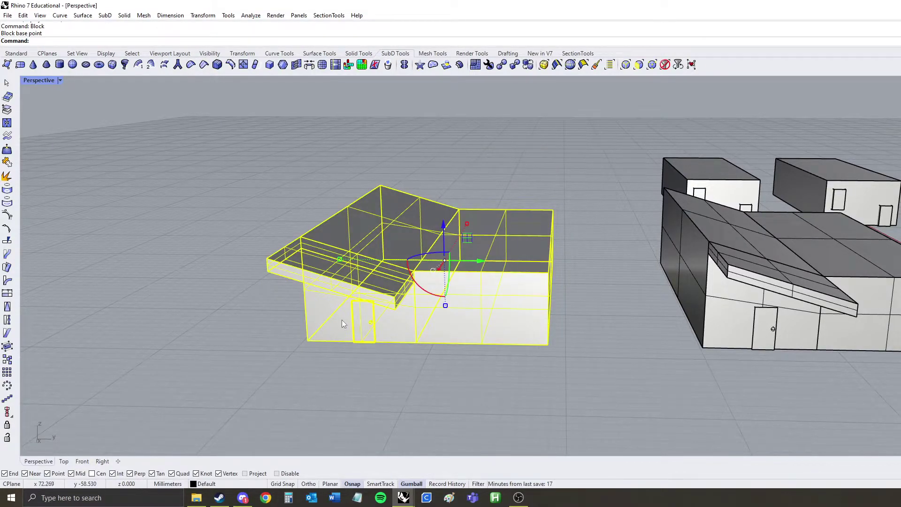
right_drag(342, 320, 368, 373)
click(369, 373)
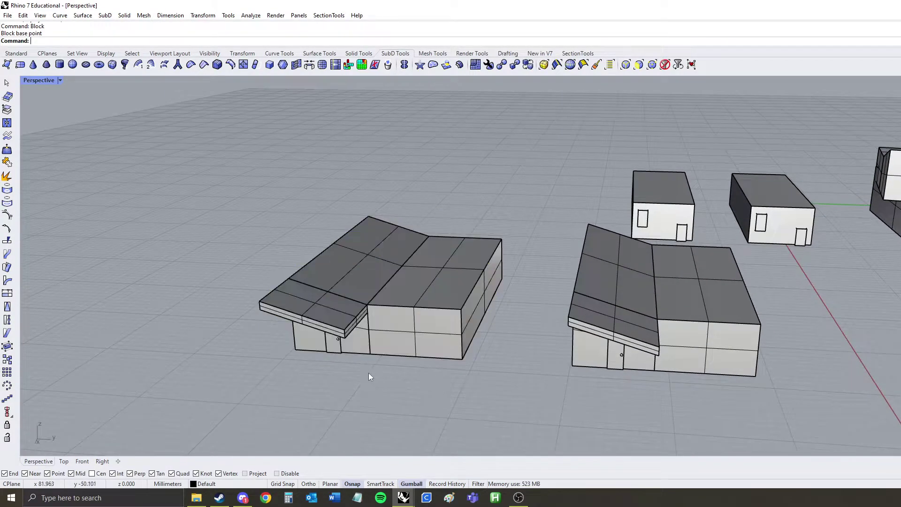
Open block adhjaskld for editing, delete the sloped canopy over the door, and apply the edit.
click(396, 321)
click(342, 370)
double_click(353, 311)
click(340, 321)
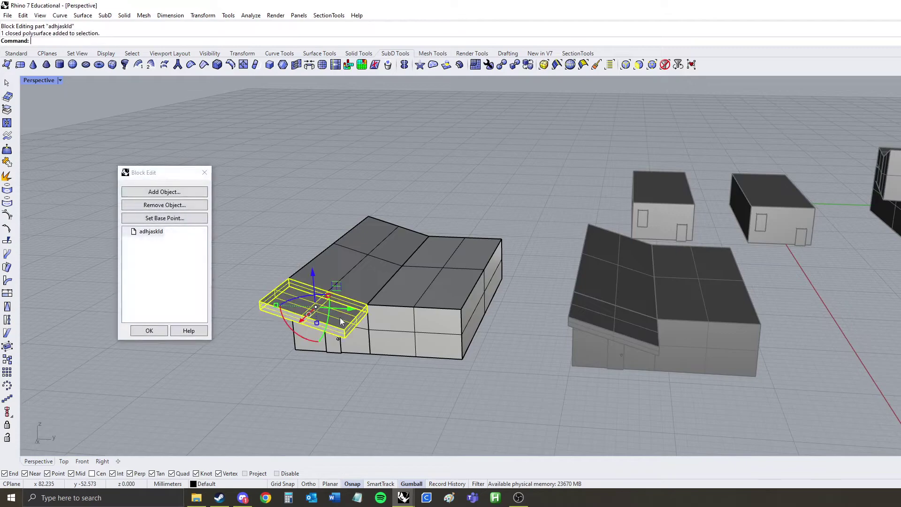
key(Delete)
click(159, 332)
scroll(368, 329, down, 3)
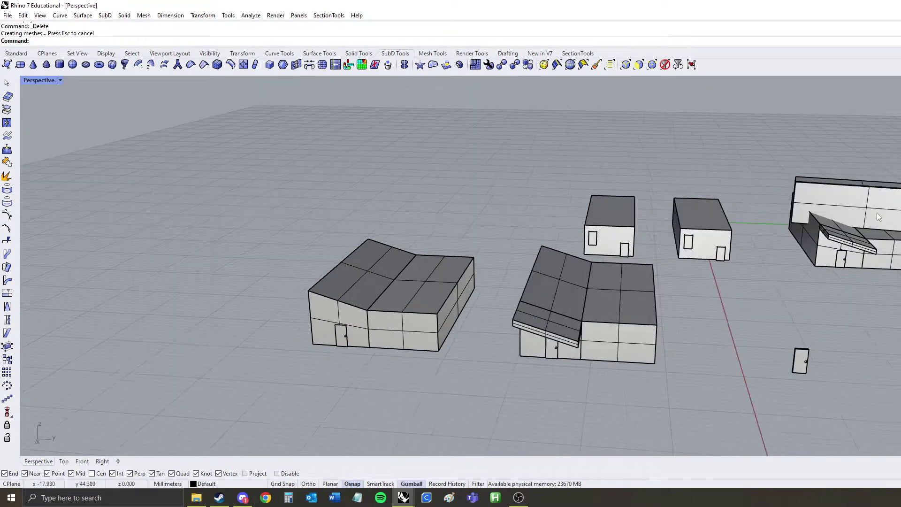
click(455, 314)
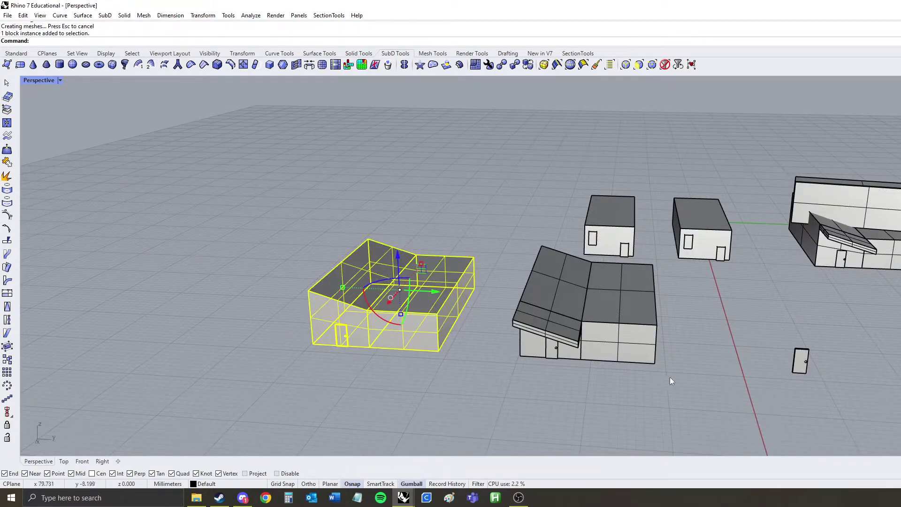
click(555, 368)
Use ReplaceBlock to switch two clustered canopy house instances to definition adhjaskld, including no additional instances.
right_drag(555, 367, 472, 311)
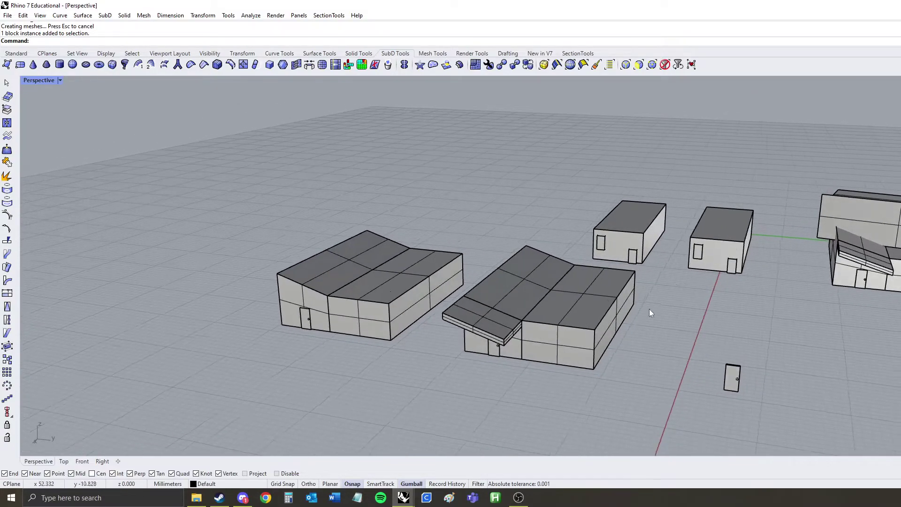
right_drag(649, 309, 488, 384)
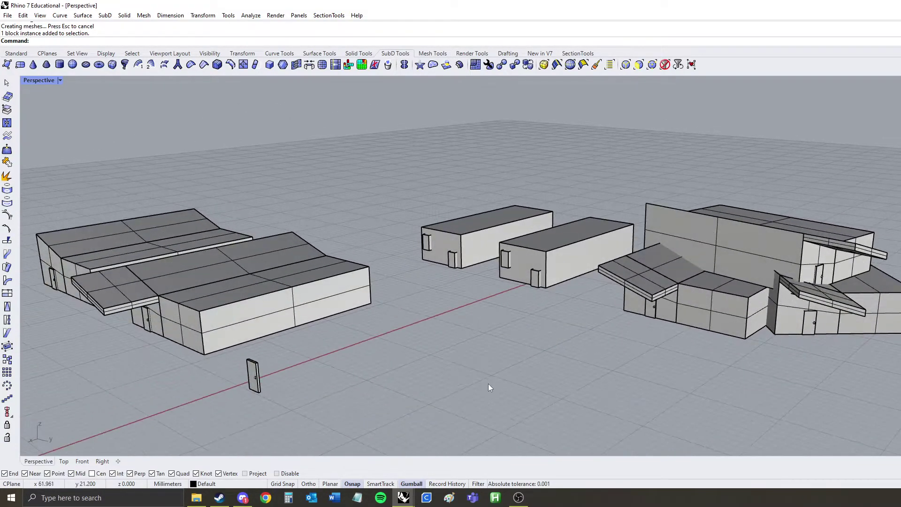
text(ReplaceBlock)
key(Return)
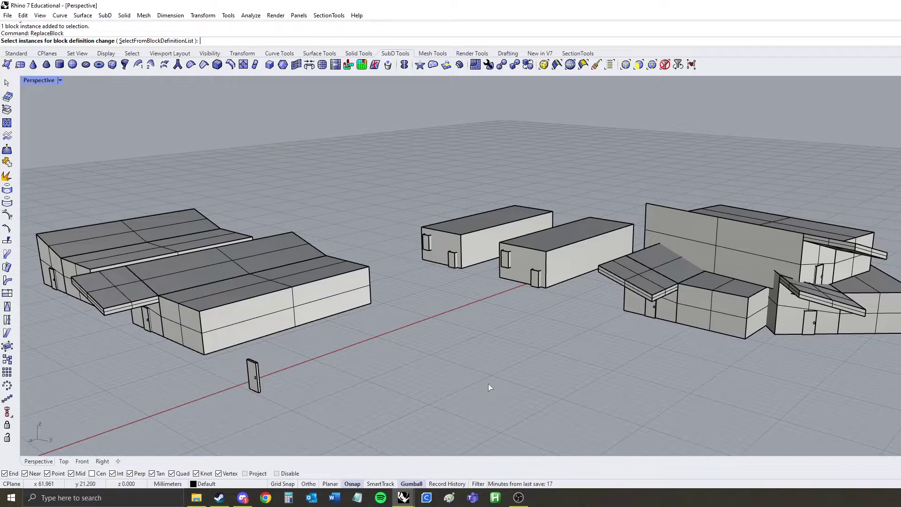
click(729, 321)
key(Return)
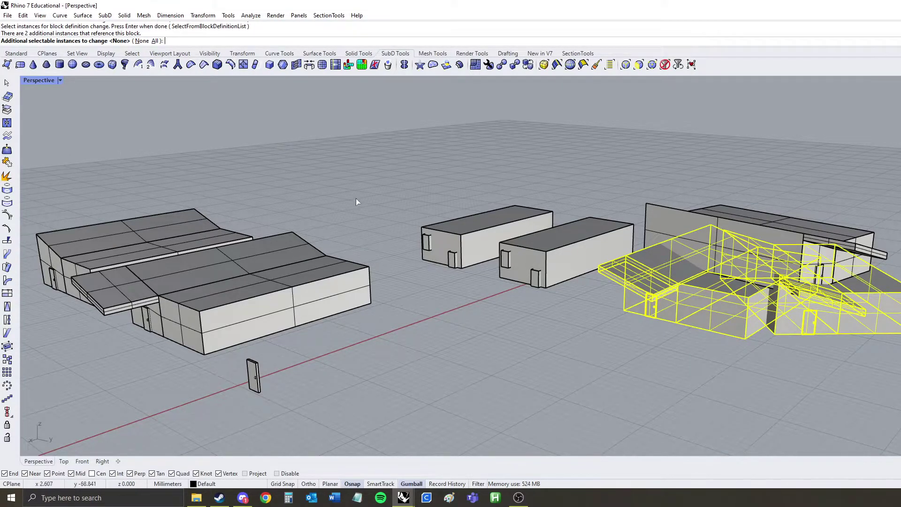
key(Return)
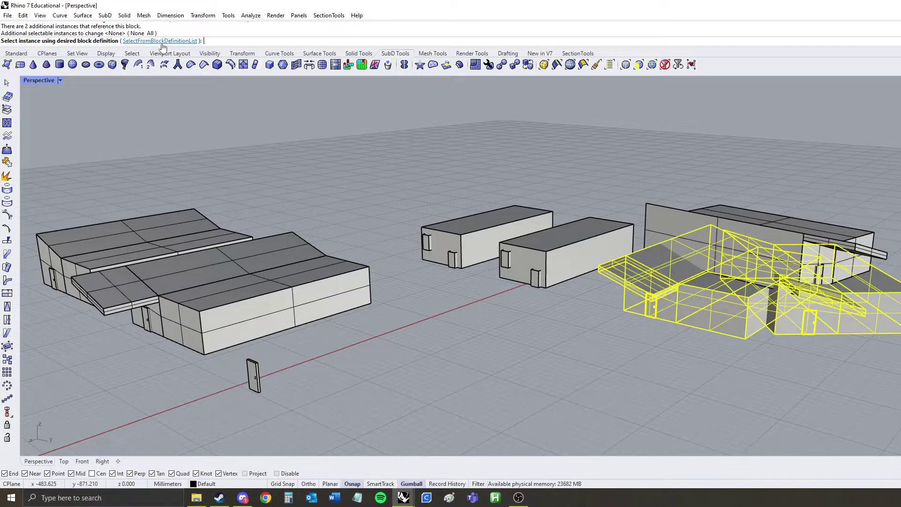
click(160, 41)
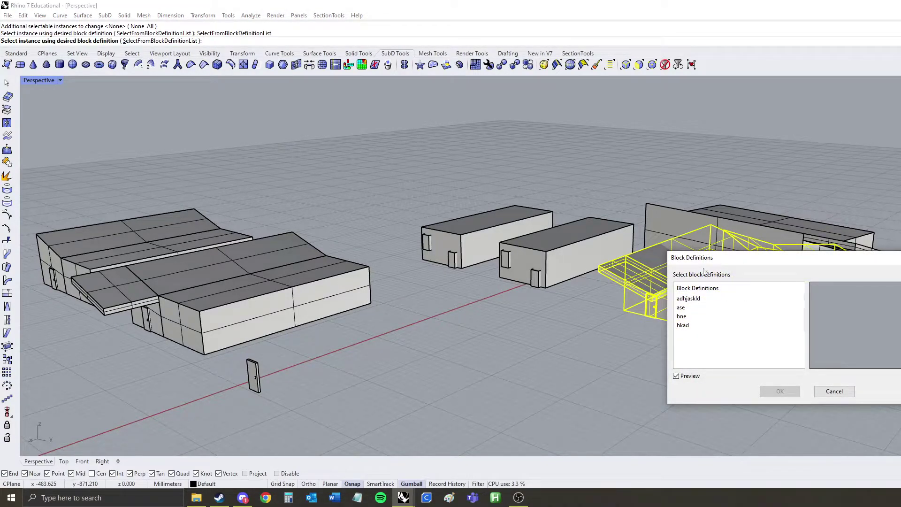
click(636, 293)
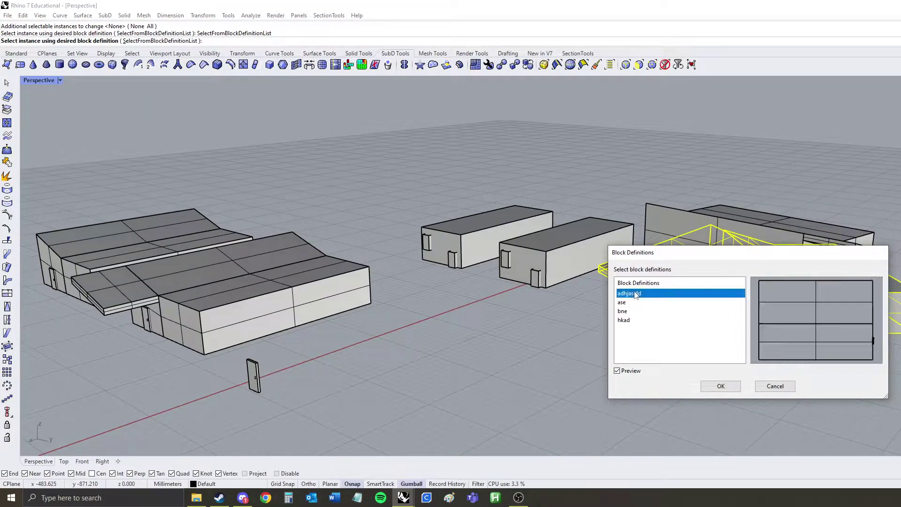
click(720, 386)
right_drag(601, 350, 599, 258)
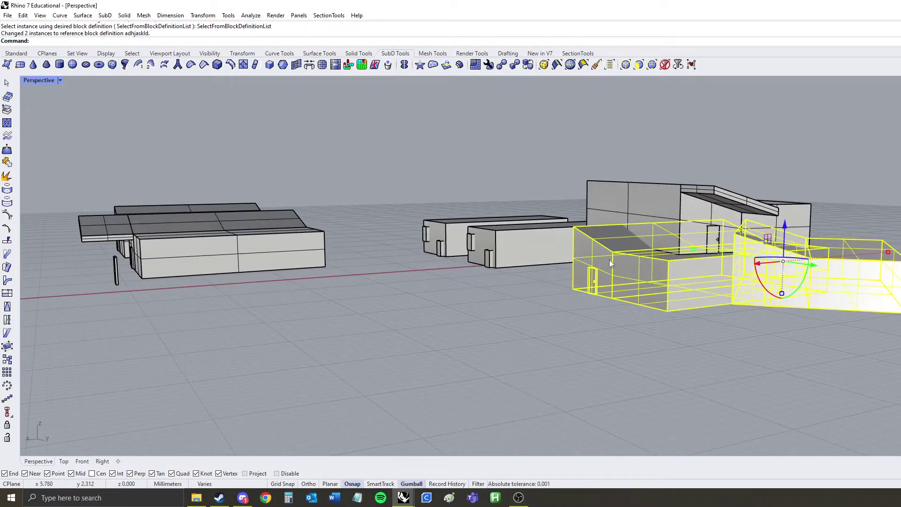
click(639, 340)
Undo and redo the block replacement repeatedly to compare both versions, ending with the replacement undone.
key(ctrl+z)
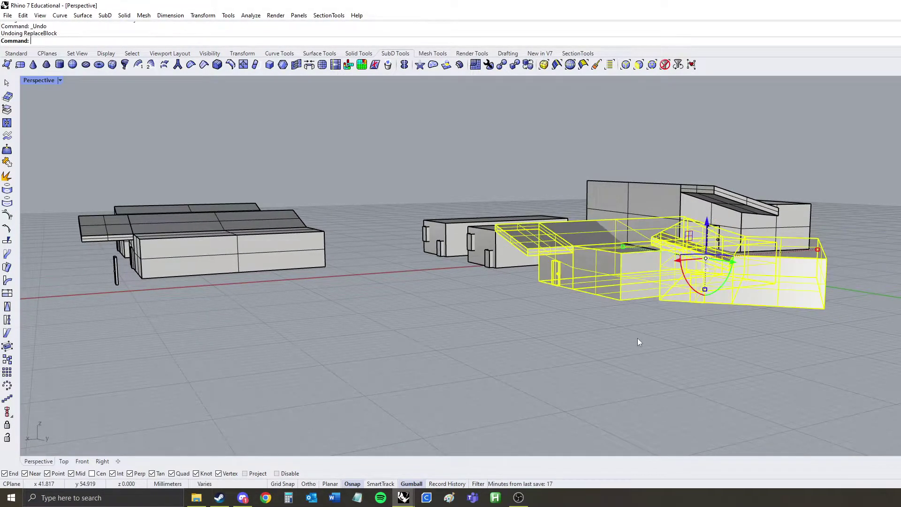
key(ctrl+y)
key(ctrl+z)
key(ctrl+y)
key(ctrl+z)
Break the standalone house without a canopy, block adhjaskld, into its parts with ExplodeBlock.
right_drag(617, 334, 709, 327)
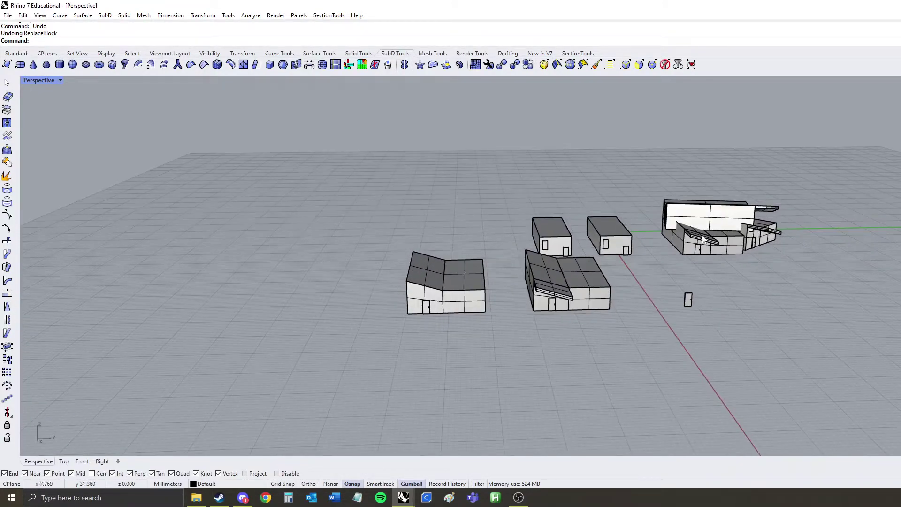
scroll(412, 291, up, 10)
click(412, 291)
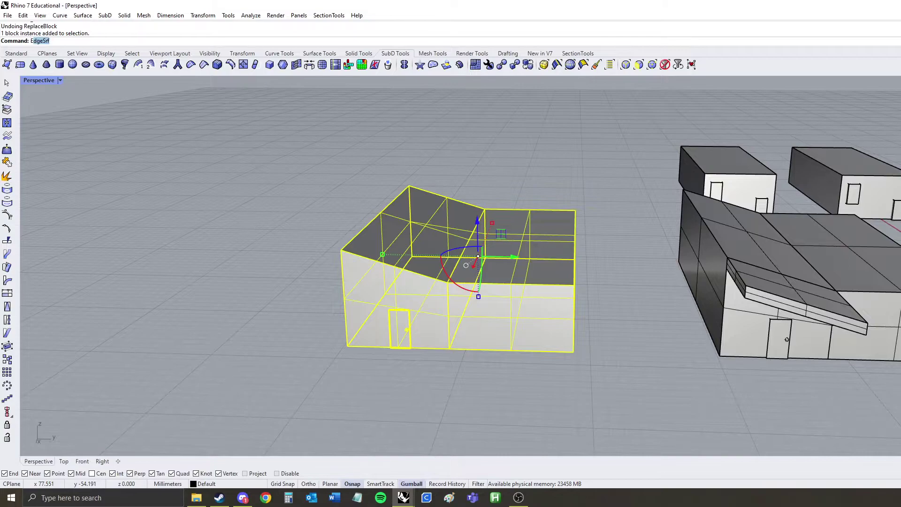
text(ExplodeBlock)
key(Return)
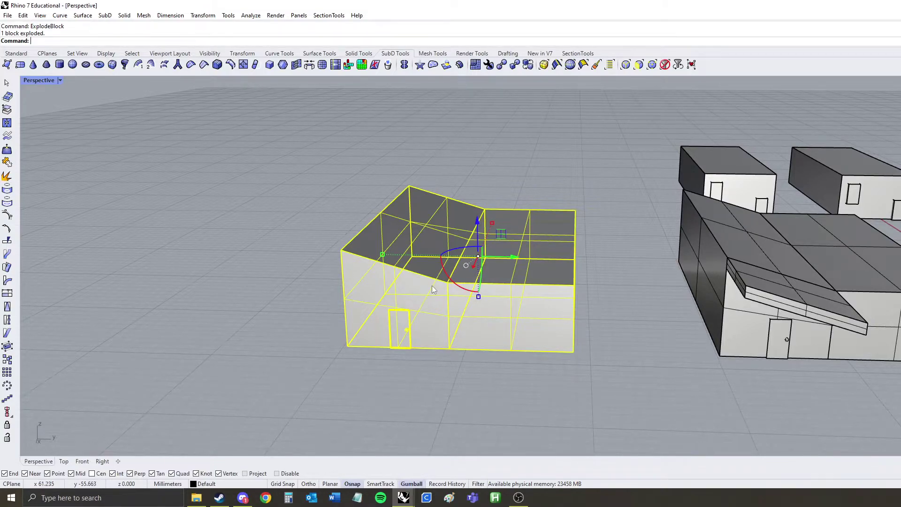
Define the exploded house without a canopy as a block named "no roof", with its base point at the front wall's lower edge where the roof bends.
right_drag(632, 323, 513, 311)
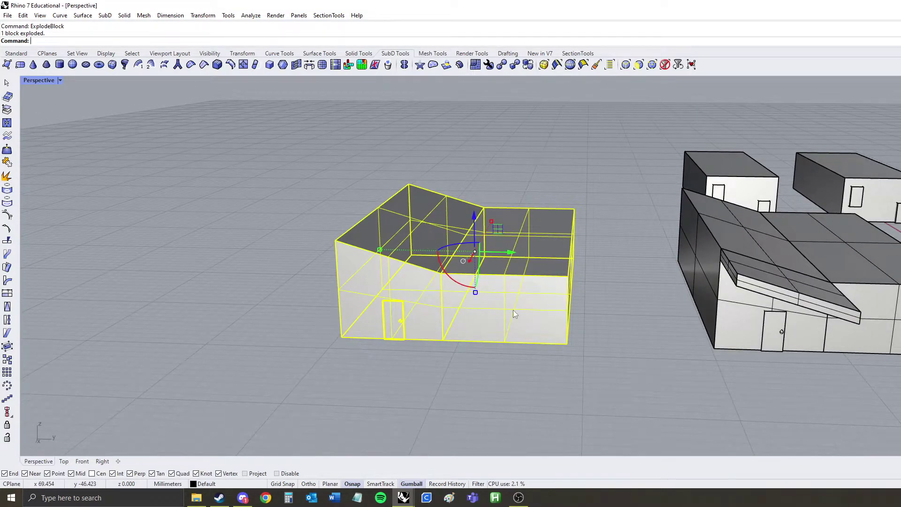
text(Block)
key(Return)
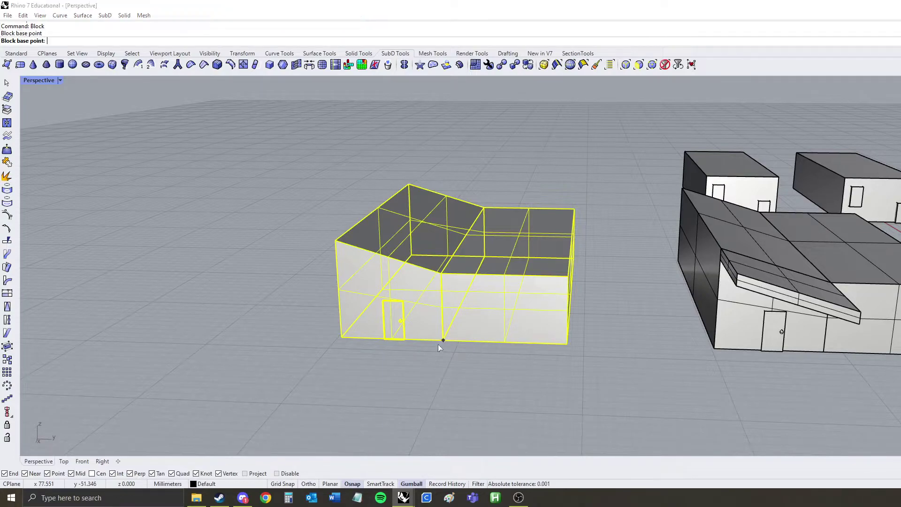
click(439, 347)
drag(415, 164, 153, 168)
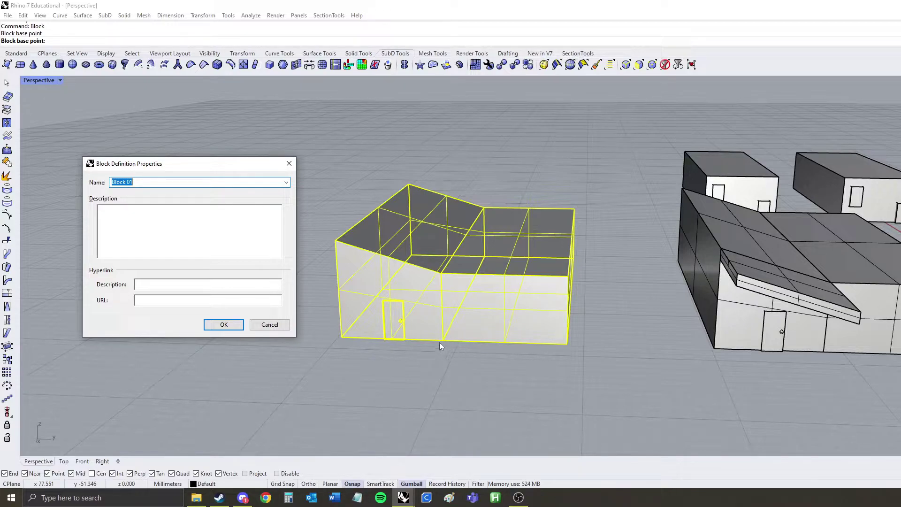
text(no roof)
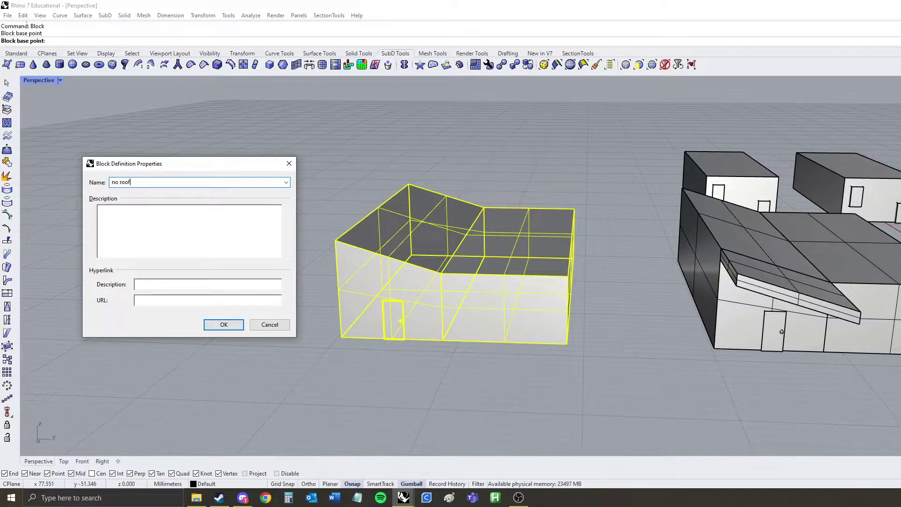
key(Return)
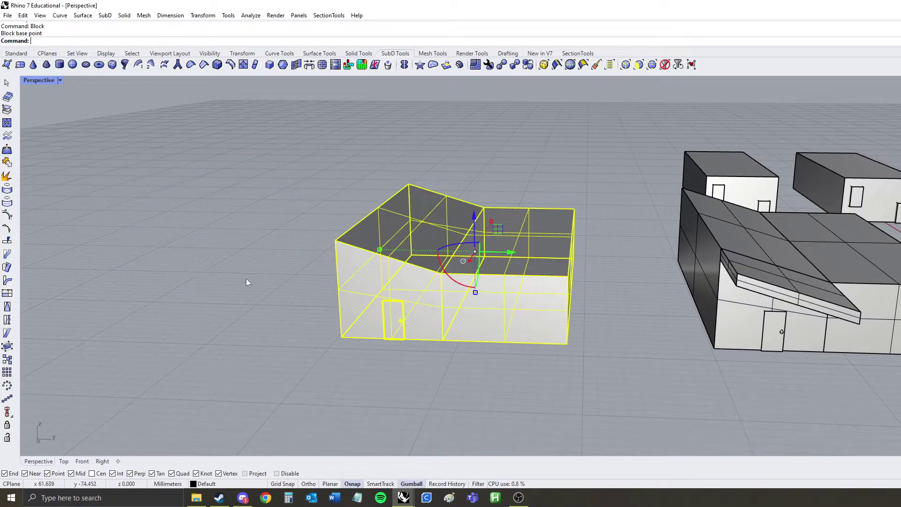
scroll(246, 278, down, 2)
right_drag(422, 277, 352, 307)
right_drag(460, 287, 483, 300)
click(584, 277)
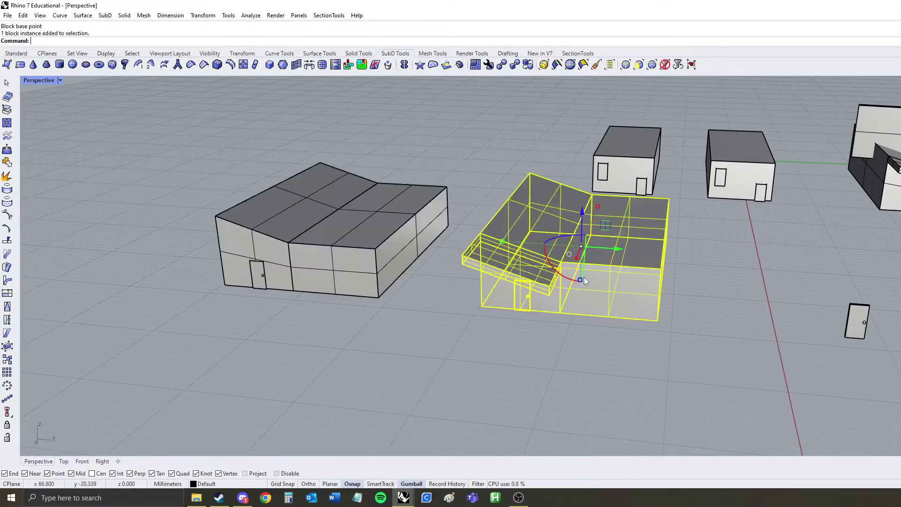
key(Escape)
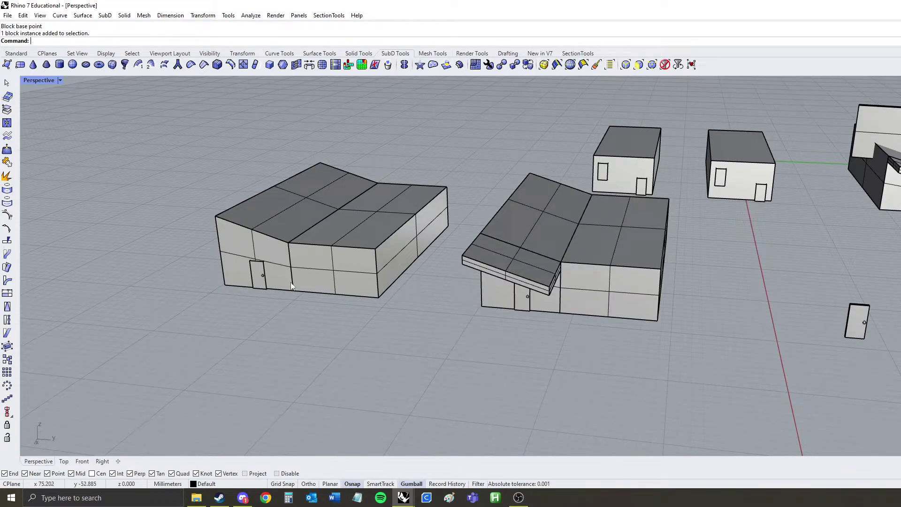
Use ReplaceBlock to switch the two front canopy houses in the cluster to definition "no roof", including no additional instances.
scroll(266, 302, down, 4)
right_drag(694, 281, 641, 284)
click(768, 254)
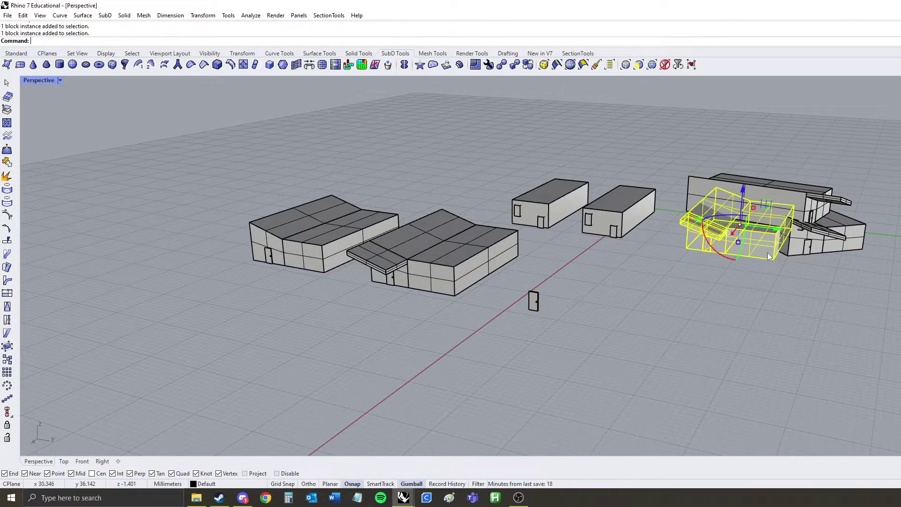
text(ReplaceBlock)
key(Return)
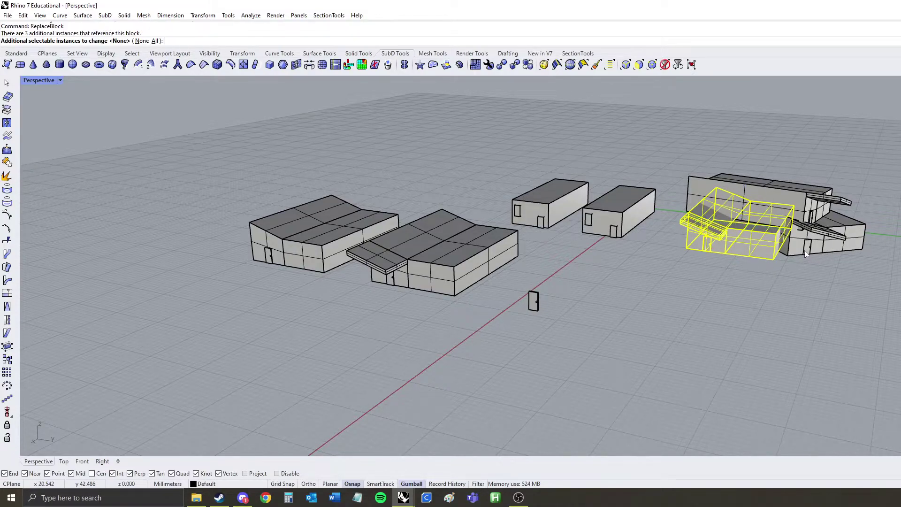
key(Return)
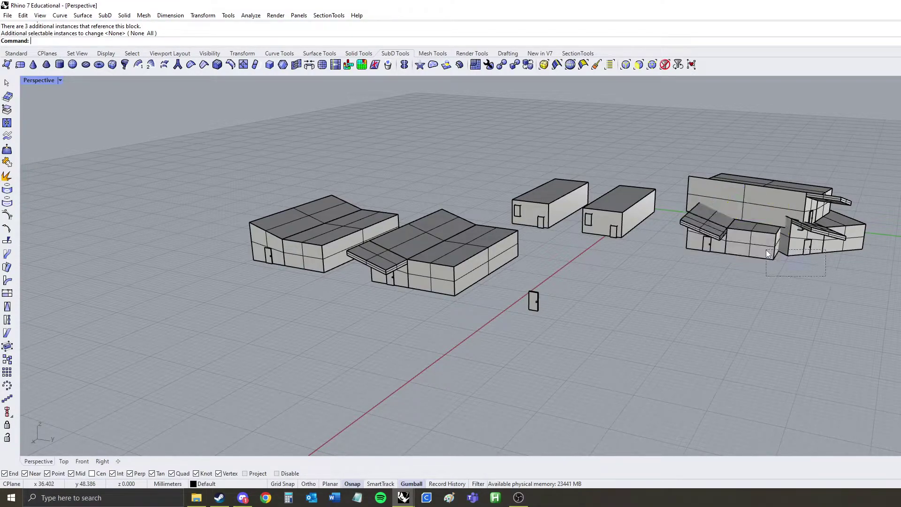
drag(766, 250, 765, 249)
key(Return)
key(Return)
click(160, 41)
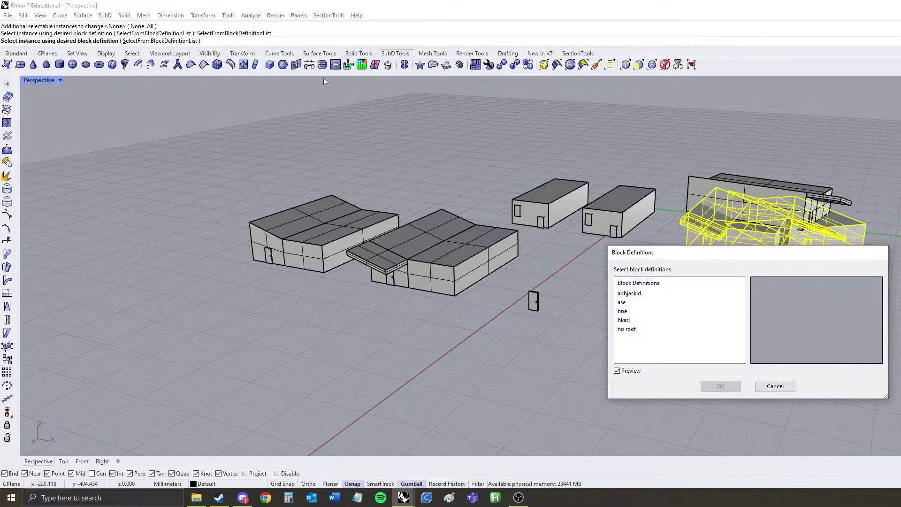
click(631, 330)
click(720, 385)
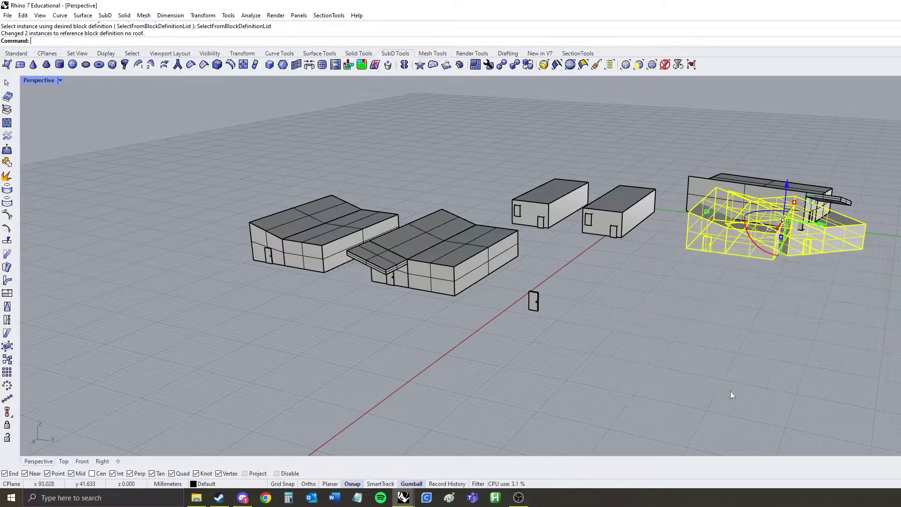
Undo and redo the "no roof" replacement to compare both versions, ending with the replacement applied.
scroll(770, 212, up, 3)
scroll(668, 338, down, 2)
key(ctrl+z)
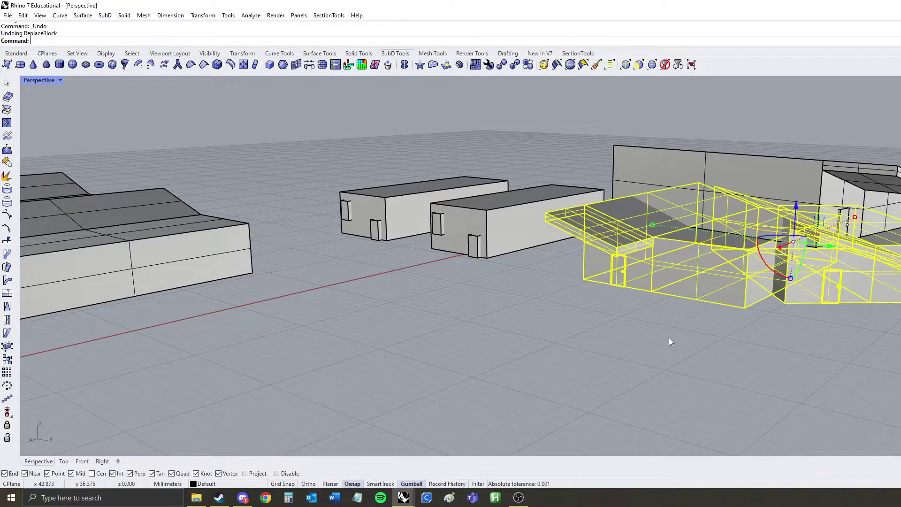
key(ctrl+y)
key(ctrl+z)
key(ctrl+y)
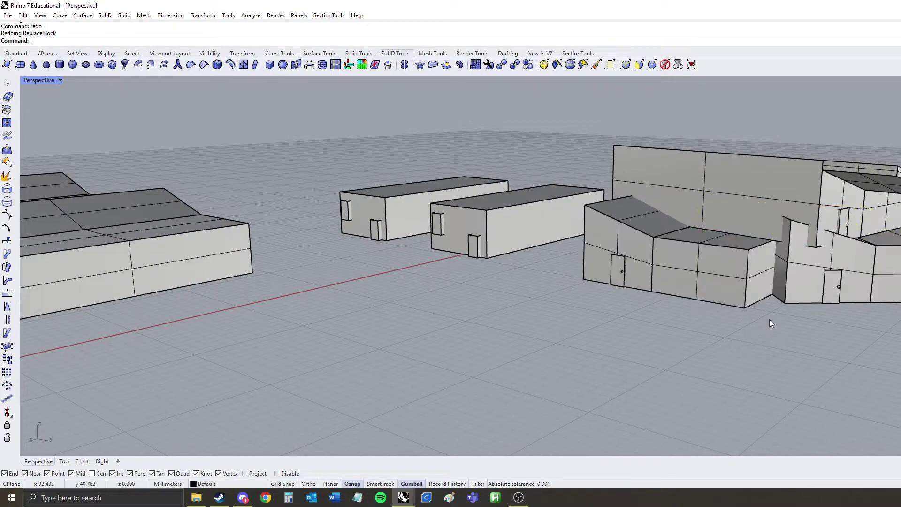
scroll(668, 324, down, 5)
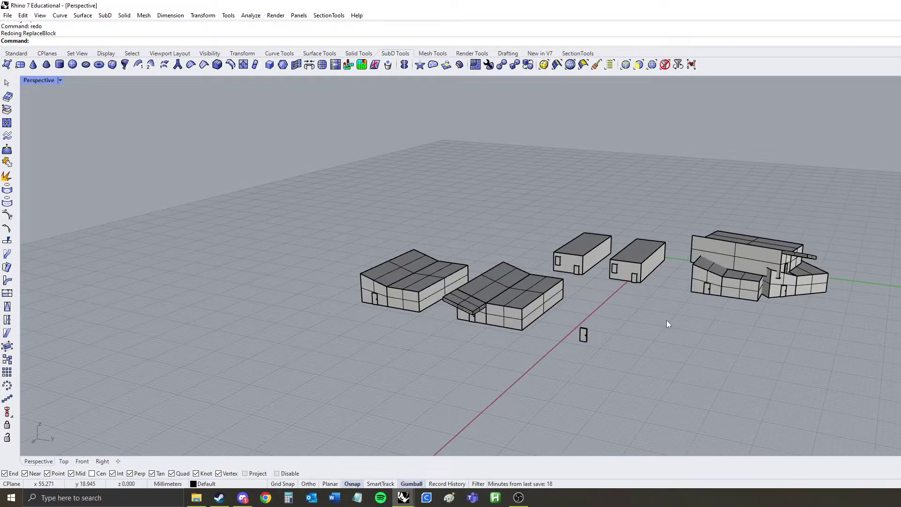
Duplicate the standalone canopy house to the far side of the house without a canopy.
scroll(438, 317, up, 5)
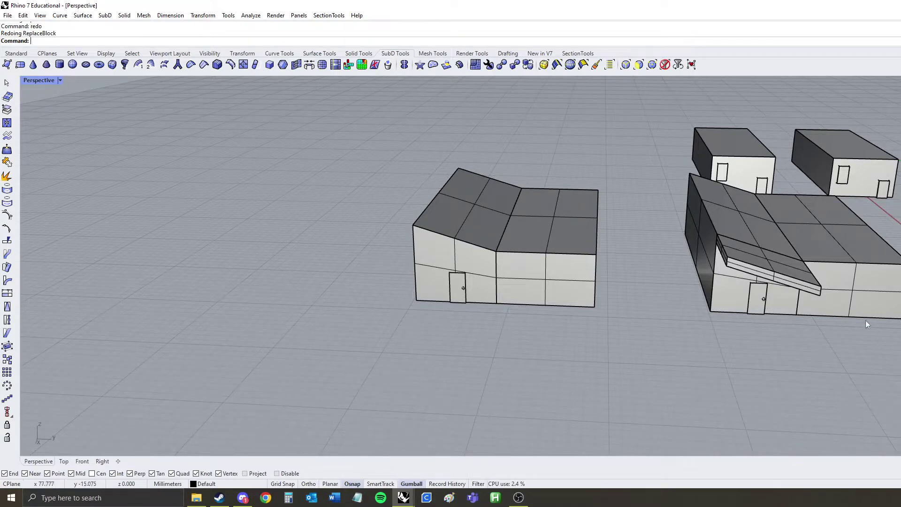
scroll(633, 323, down, 5)
click(618, 269)
alt+drag(646, 250, 317, 259)
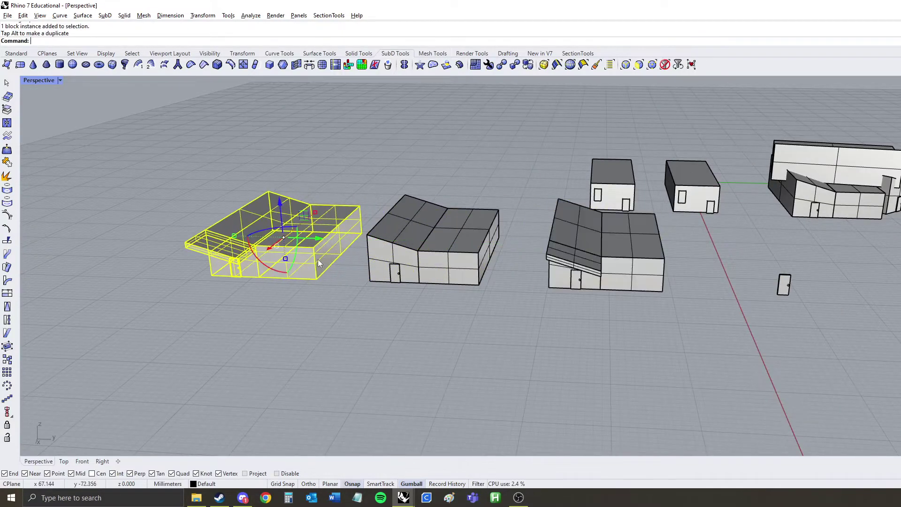
shift+right_drag(403, 330, 429, 345)
click(535, 347)
scroll(371, 262, up, 4)
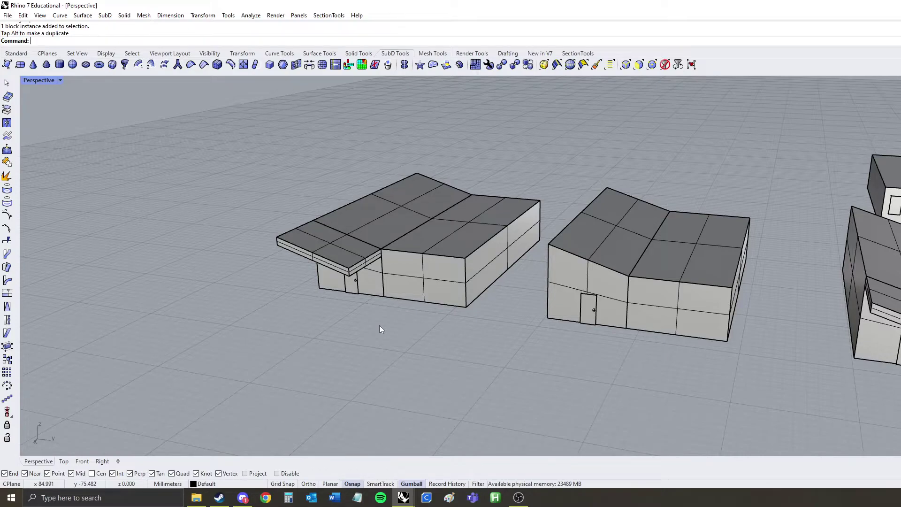
Break the duplicated canopy house into its parts with ExplodeBlock.
click(366, 295)
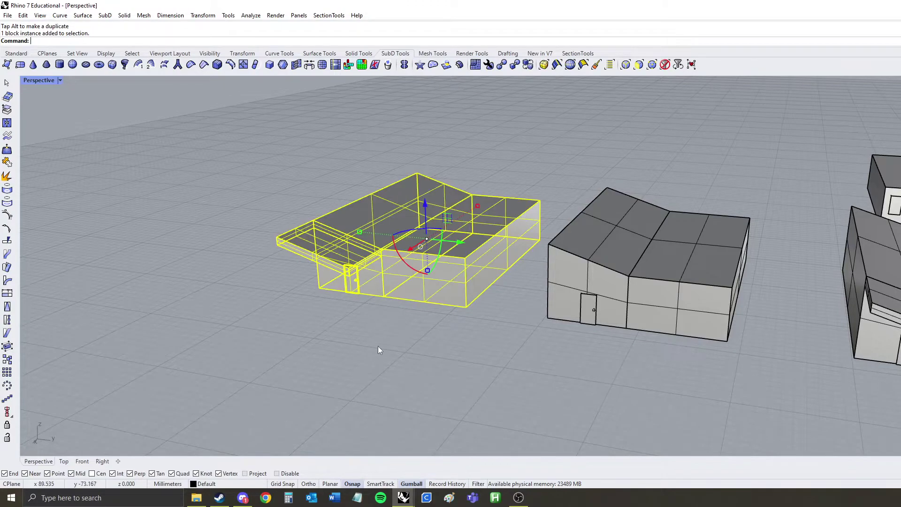
right_drag(378, 346, 393, 354)
text(Explo)
key(Return)
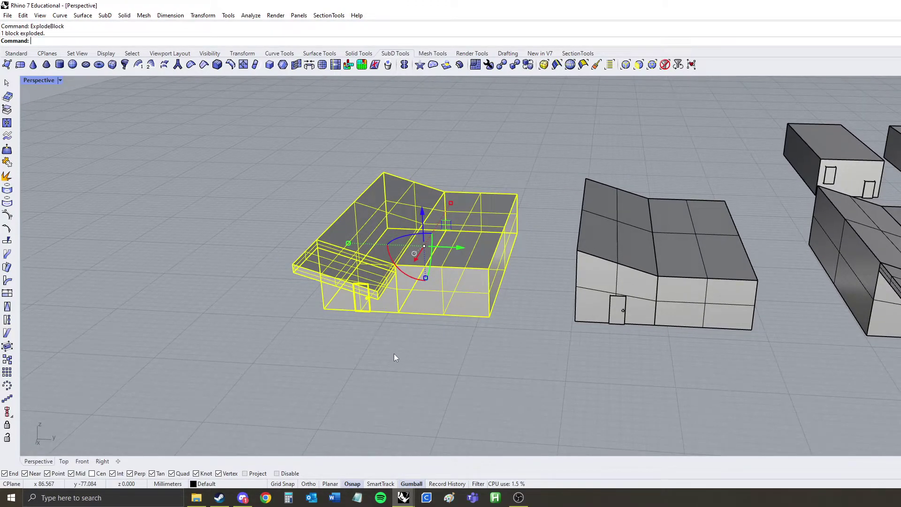
Define the exploded canopy house as block jhldhjkda, with its base point at the front wall's lower edge beside the door section.
text(Block)
key(Return)
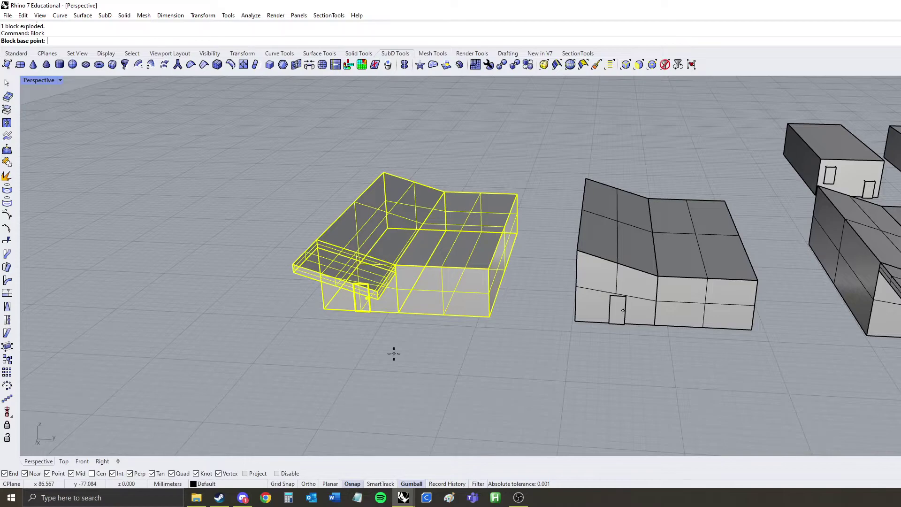
click(400, 312)
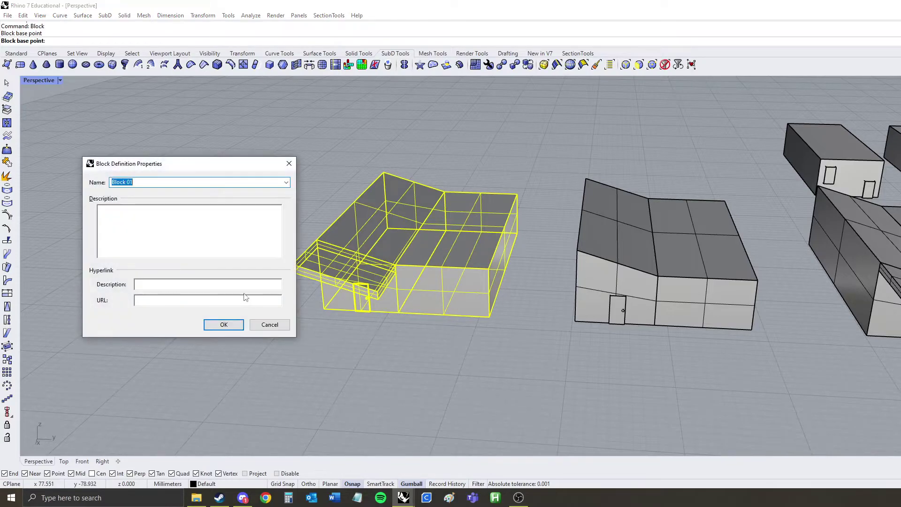
text(dfhbsdf)
key(Return)
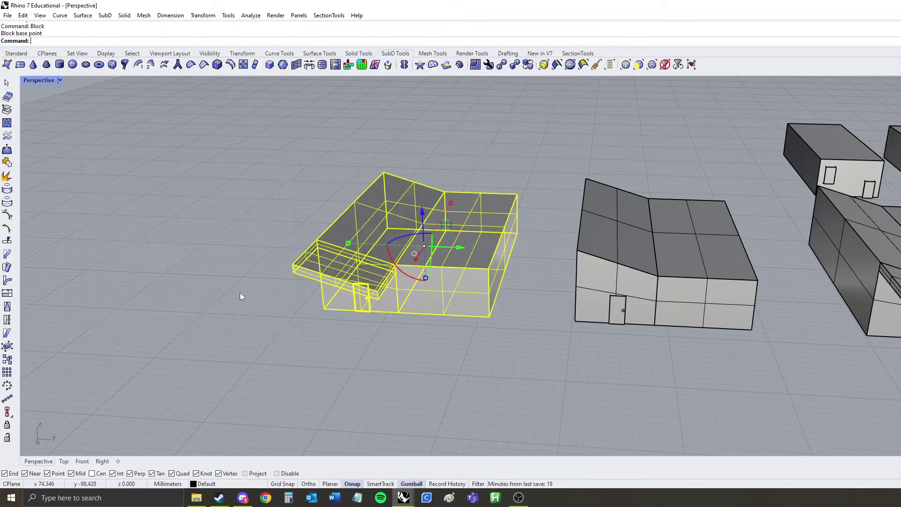
click(306, 346)
Open block jhldhjkda for editing, copy the house body and canopy upward as a second storey, and apply the edit.
double_click(346, 281)
click(347, 280)
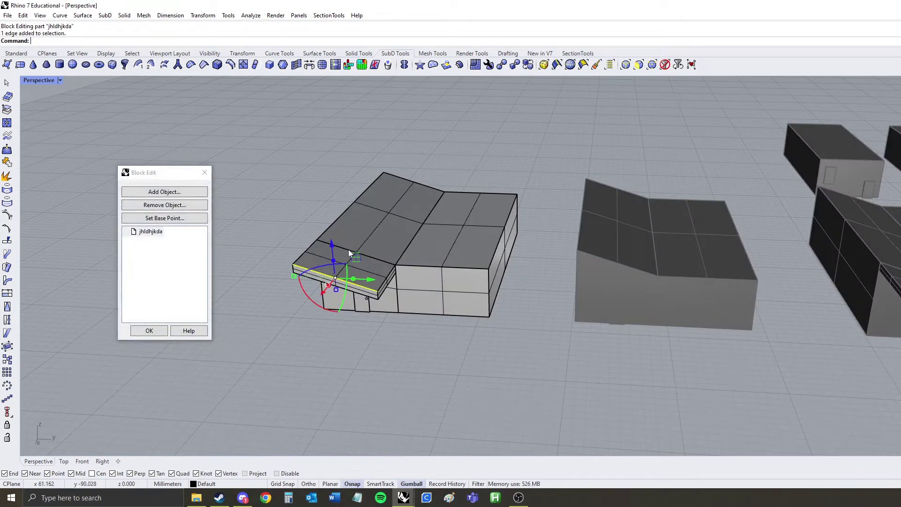
click(430, 302)
shift+click(305, 260)
alt+drag(422, 212, 424, 174)
click(443, 384)
click(154, 334)
Use ReplaceBlock to switch the remaining large canopy house in the cluster to definition adhjaskld, including no additional instances.
scroll(275, 359, down, 6)
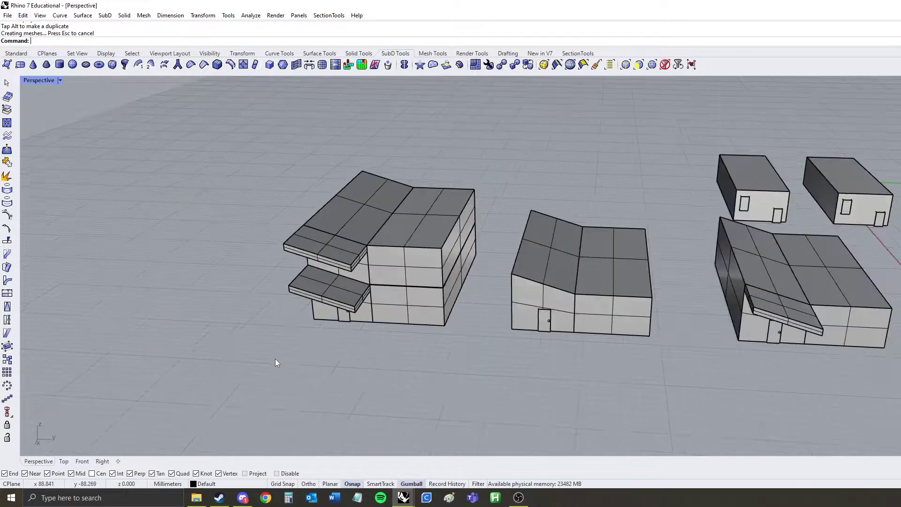
click(397, 304)
click(736, 332)
right_drag(764, 331, 666, 314)
click(752, 294)
text(ReplaceBlock)
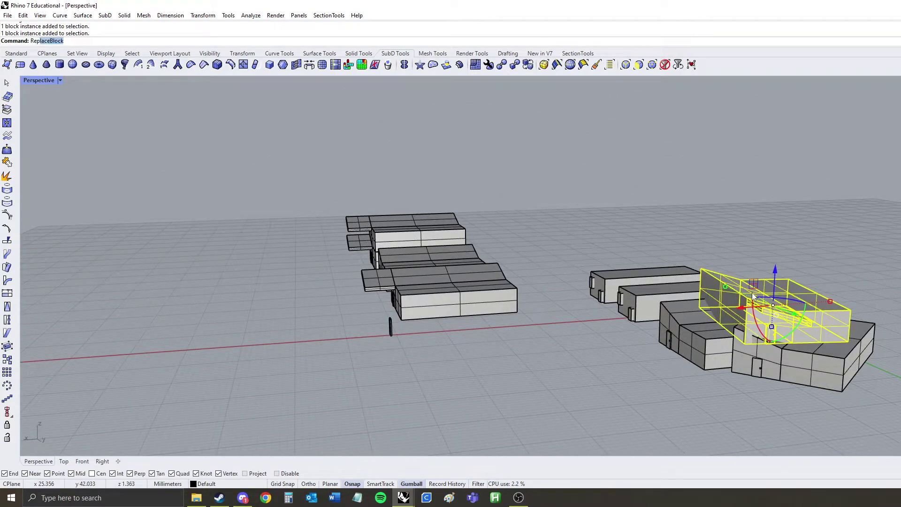
key(Return)
key(Return)
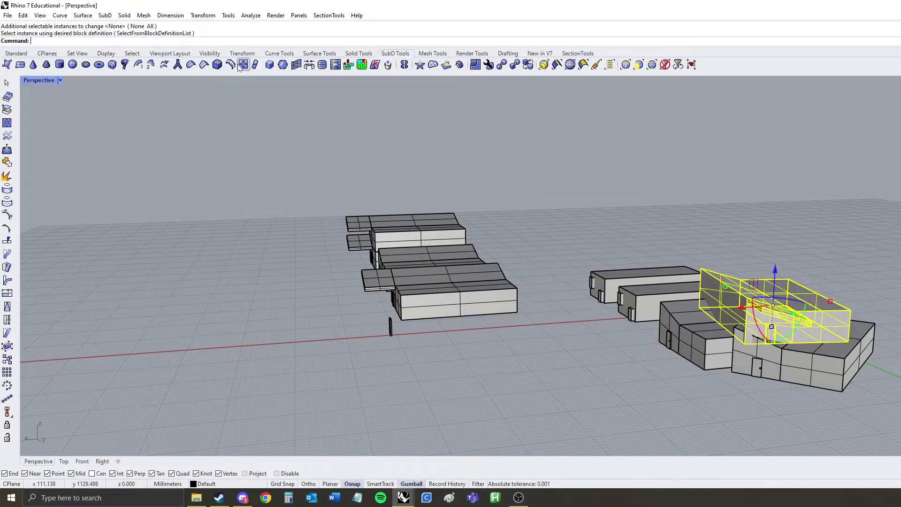
click(160, 41)
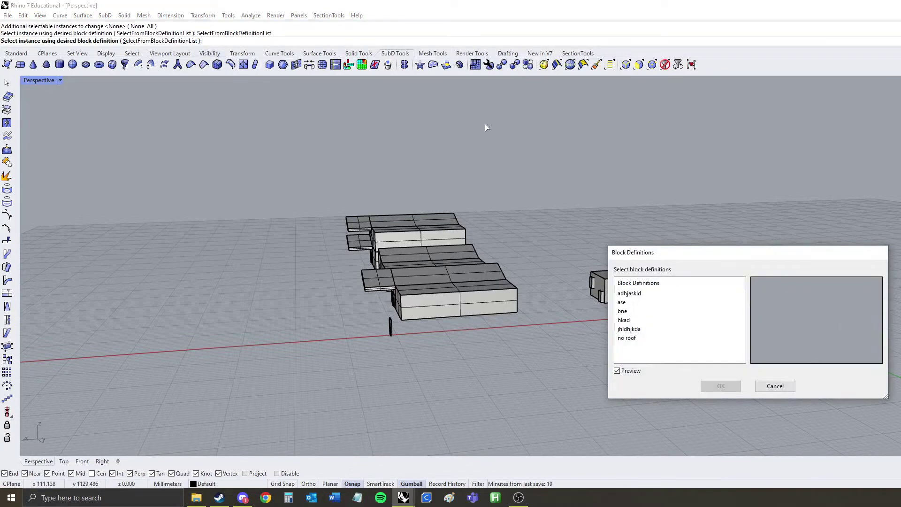
click(627, 294)
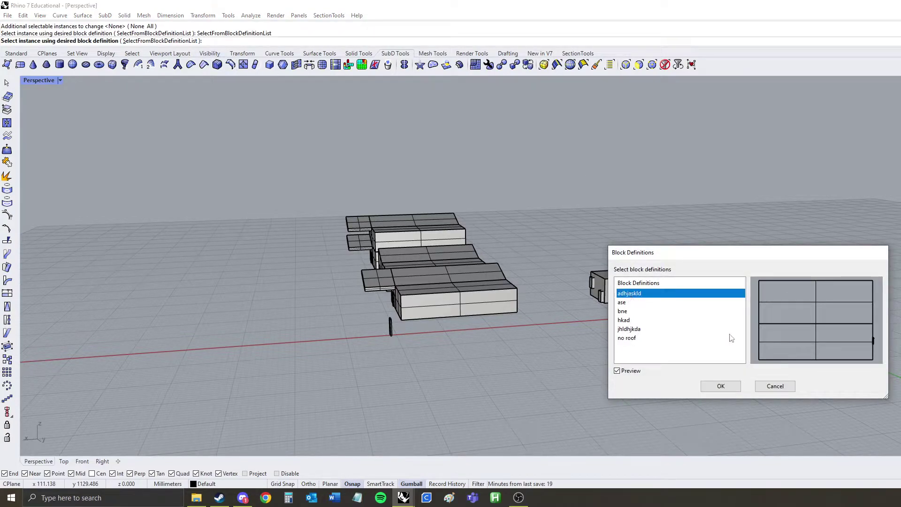
click(723, 387)
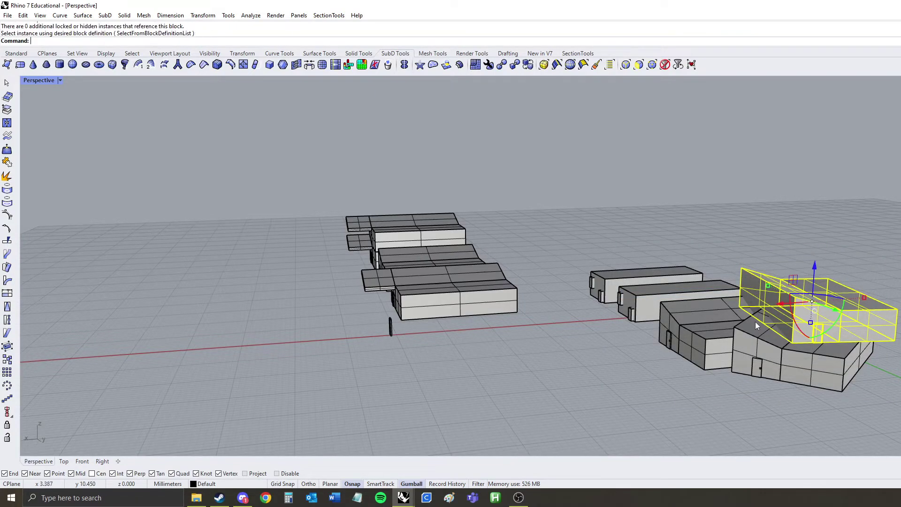
Repeat ReplaceBlock on the large clustered house, choosing the two-storey definition jhldhjkda.
key(space)
click(162, 41)
click(630, 330)
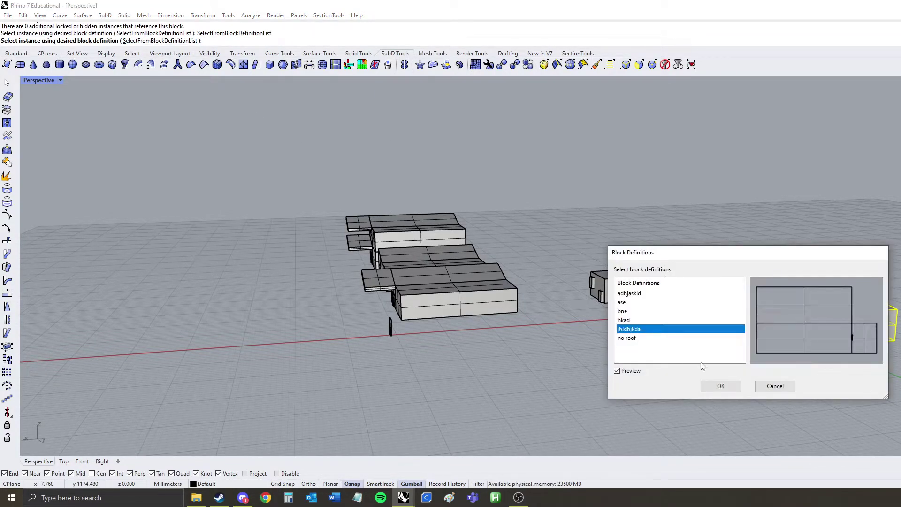
click(720, 386)
Open block jhldhjkda for editing, raise the upper storey and its canopy above the lower roof, and apply the edit.
right_drag(717, 384, 261, 301)
double_click(260, 301)
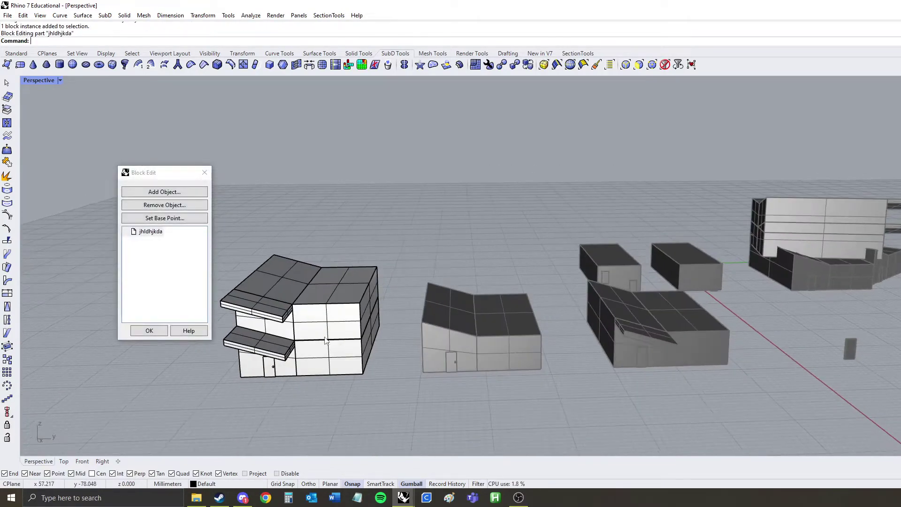
click(324, 332)
shift+click(281, 308)
drag(306, 278, 306, 267)
click(379, 234)
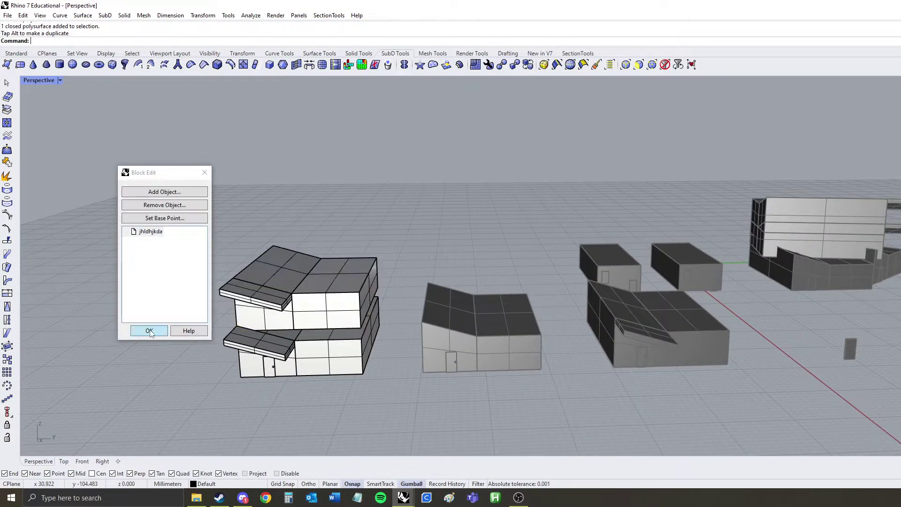
click(149, 331)
right_drag(727, 296, 454, 223)
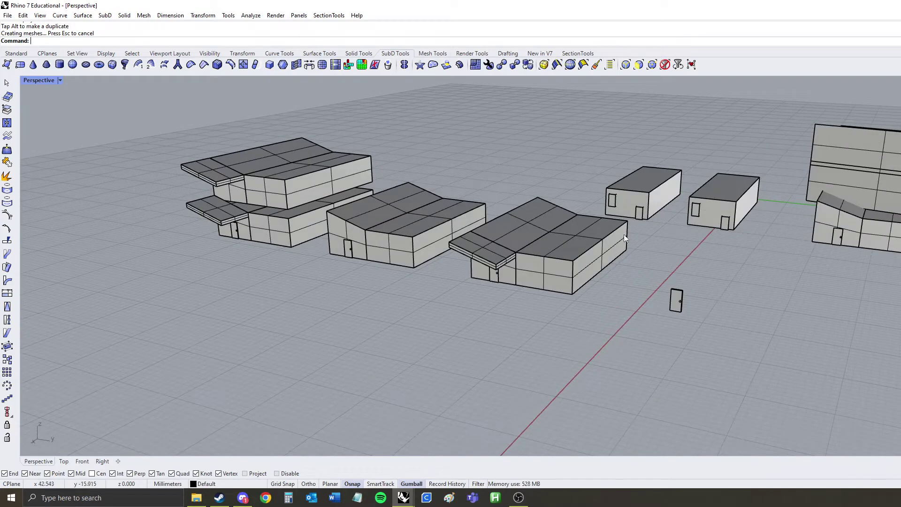
text(block)
key(Return)
scroll(607, 313, up, 3)
key(Escape)
Create a long, narrow box against the side wall of the rightmost canopy house, slightly lower than its roof.
text(box)
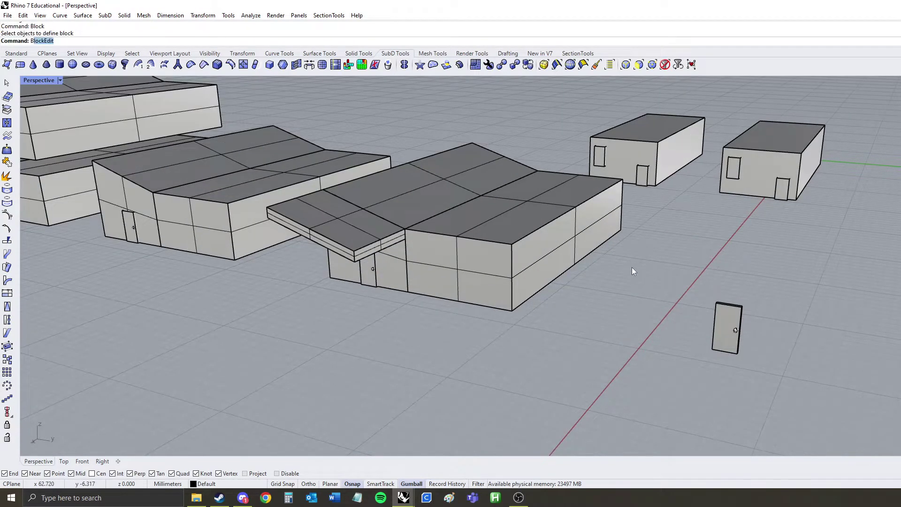
key(Return)
click(621, 230)
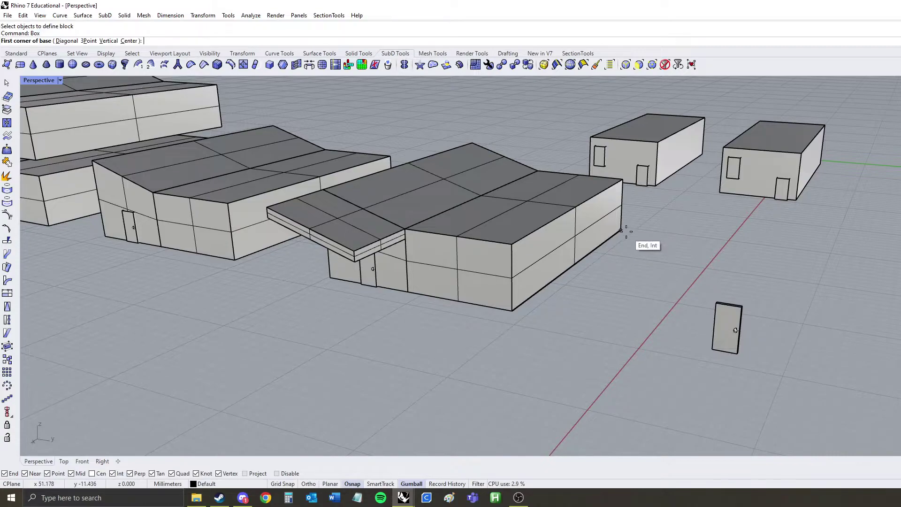
click(544, 320)
click(564, 269)
right_drag(565, 269, 473, 267)
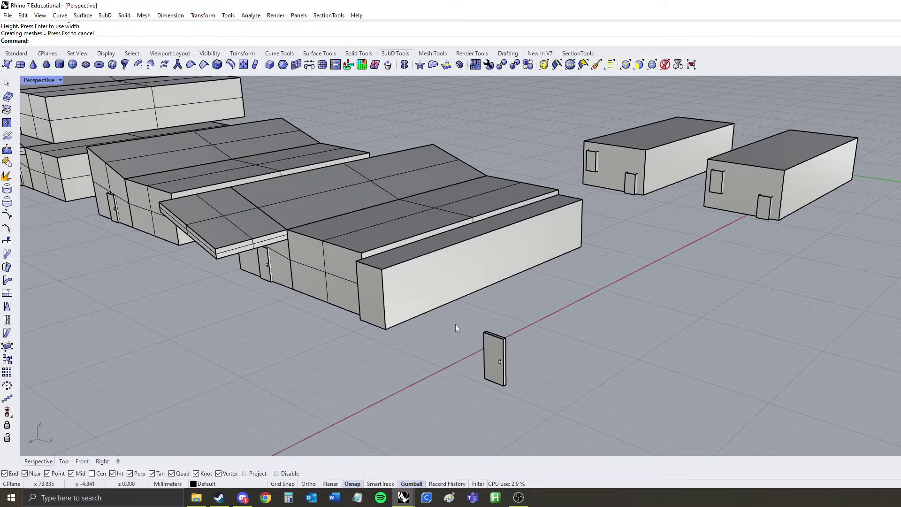
Create a small window-sized box, move it into the long box's outer face, and duplicate it along that face.
text(box)
key(Return)
click(463, 309)
click(466, 338)
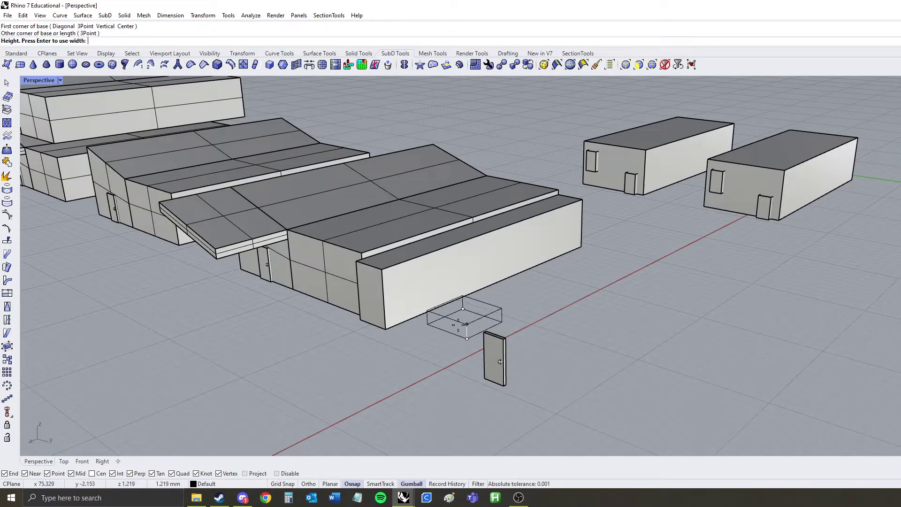
click(466, 324)
drag(483, 299, 442, 262)
click(453, 280)
alt+drag(400, 284, 457, 262)
click(420, 275)
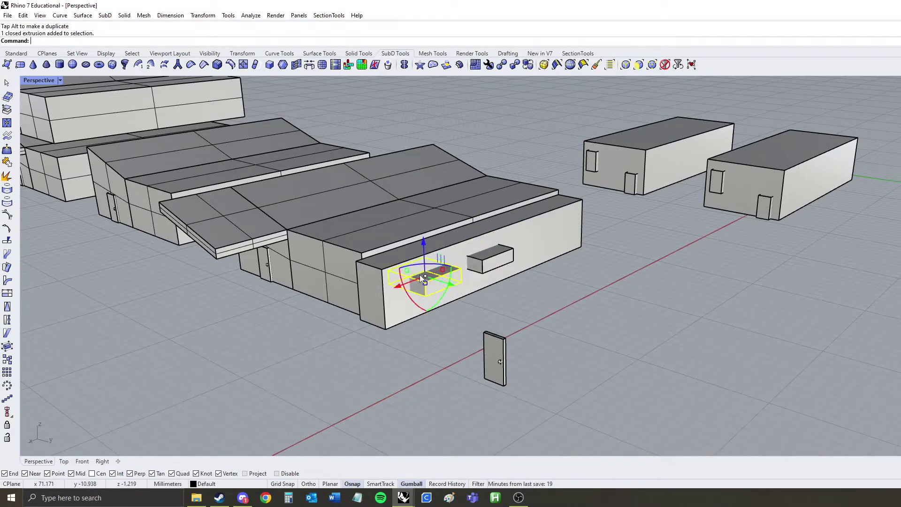
Copy the long box with both window boxes outward to the open ground beside the standalone door.
click(367, 269)
shift+click(502, 262)
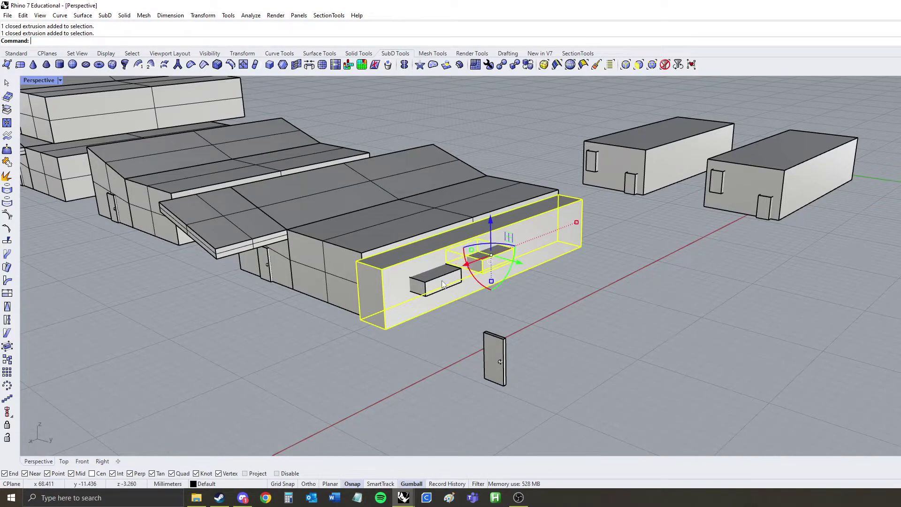
shift+click(442, 281)
alt+drag(518, 262, 645, 299)
click(460, 315)
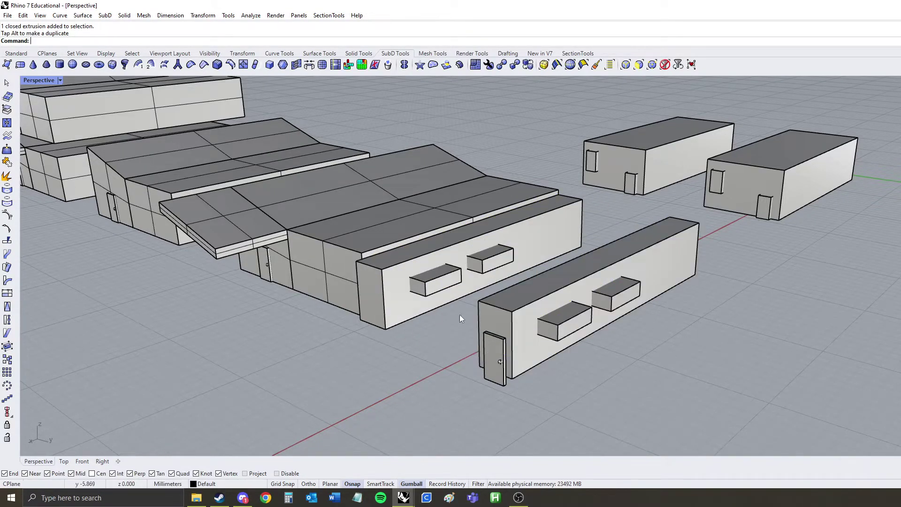
Subtract both window boxes from the long box attached to the house with BooleanDifference.
click(392, 290)
text(Difference)
key(Down)
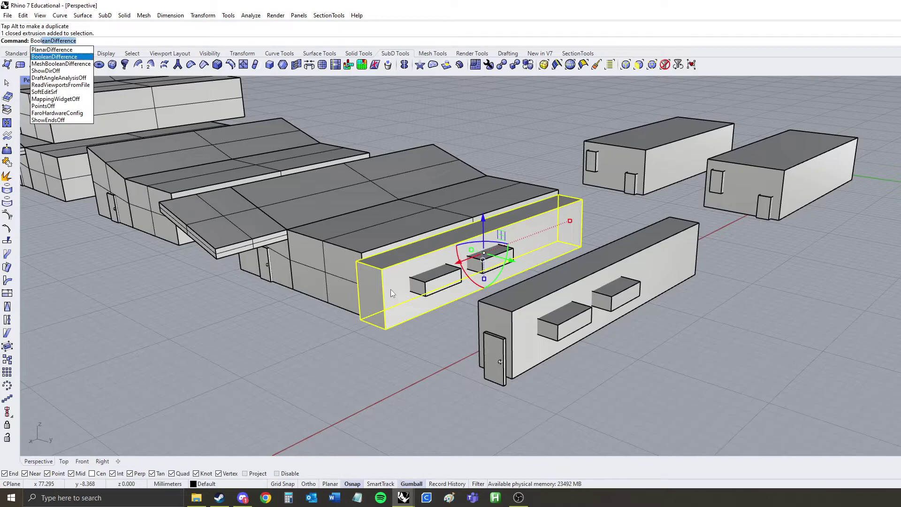
key(Return)
click(442, 281)
click(506, 258)
key(Return)
right_drag(436, 347, 437, 251)
scroll(473, 268, down, 2)
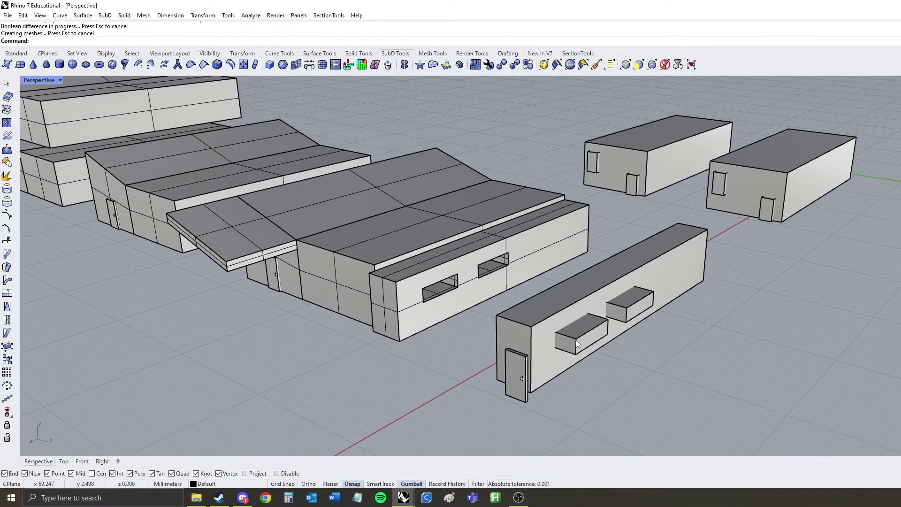
Delete the window box nearest the door from the copied long box.
scroll(606, 320, up, 4)
click(607, 317)
key(Delete)
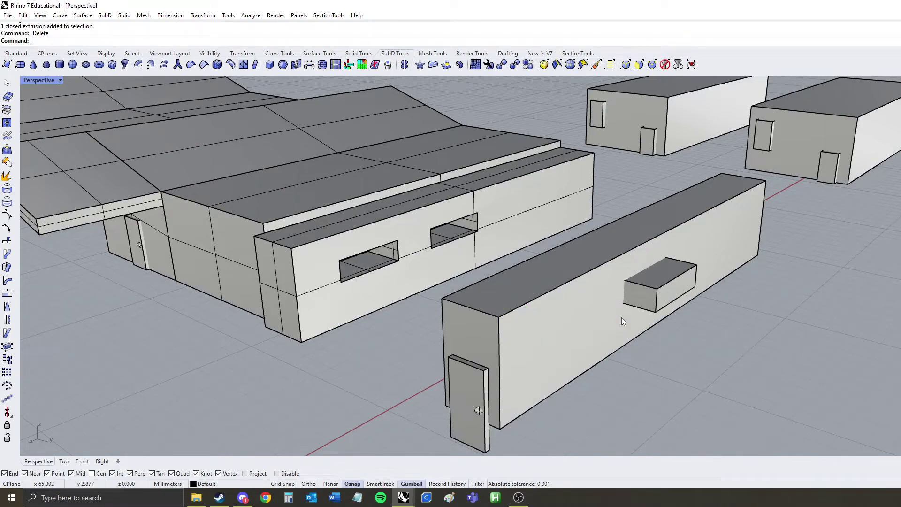
Rotate the standalone door parallel to the copied long box and move it against the outer face beside the remaining window box.
click(472, 394)
right_drag(472, 394, 485, 356)
shift+right_drag(449, 454, 446, 166)
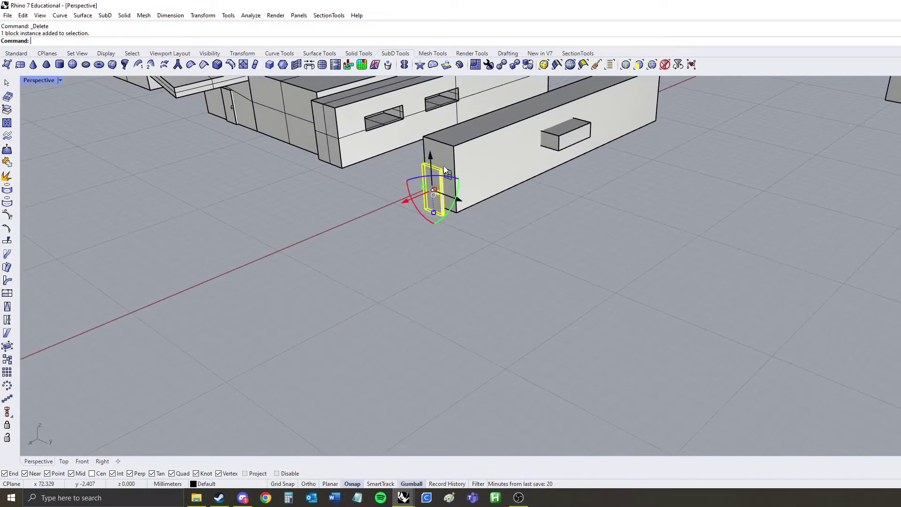
drag(419, 177, 390, 201)
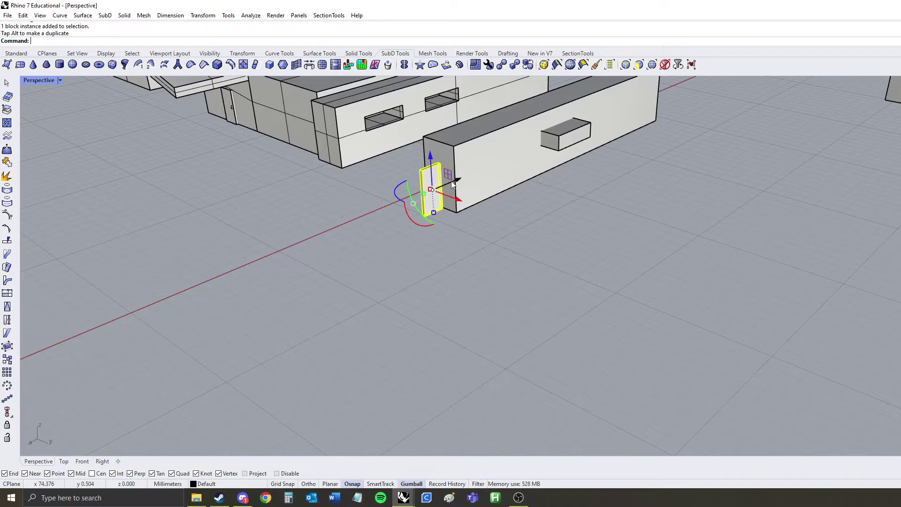
right_drag(390, 201, 456, 325)
drag(433, 271, 523, 209)
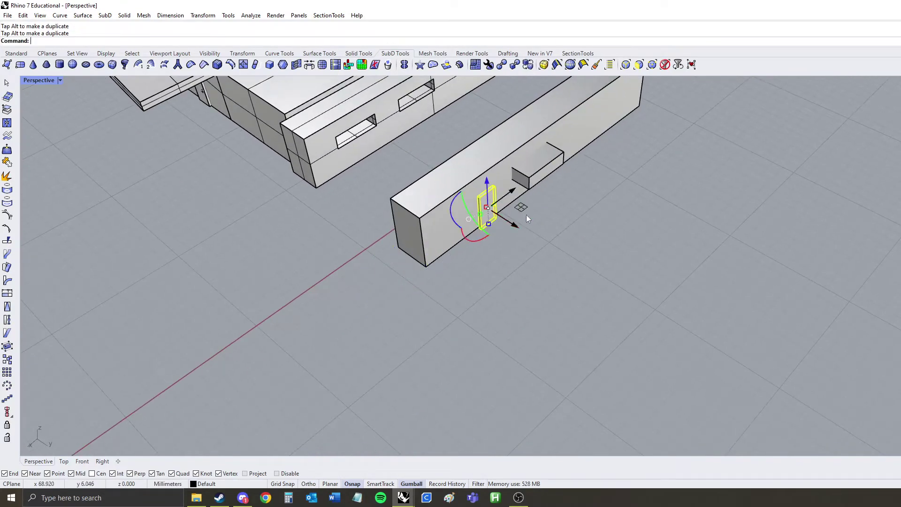
click(577, 217)
Define the copied long box, window box and door as block ashnjdsakjhadjk, with its base point at the near lower outer corner.
shift+right_drag(580, 217, 587, 271)
drag(485, 222, 485, 223)
text(block)
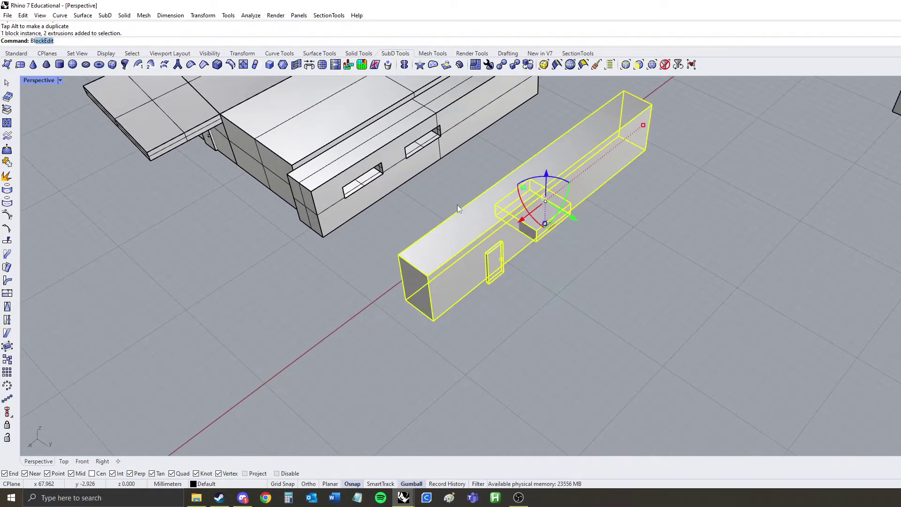
key(Return)
click(433, 320)
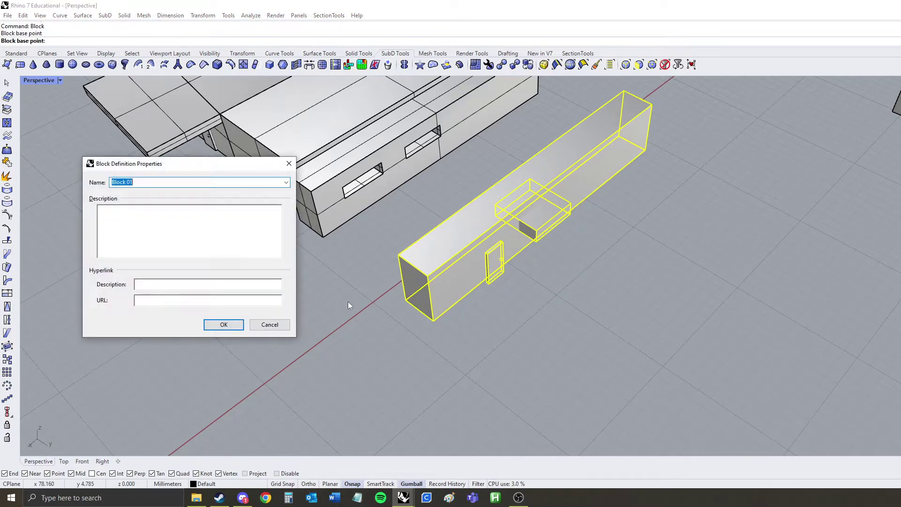
text(ashnjdsakjhadjk)
click(220, 325)
Define the long box with cut window openings as block yeet, using its matching near lower outer corner as base point.
right_drag(397, 254, 498, 314)
click(458, 190)
text(Block)
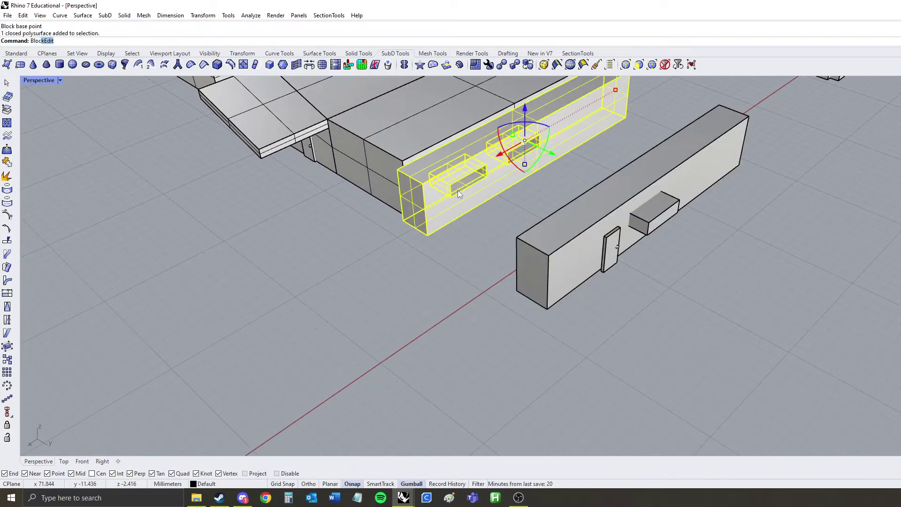
key(Return)
click(429, 237)
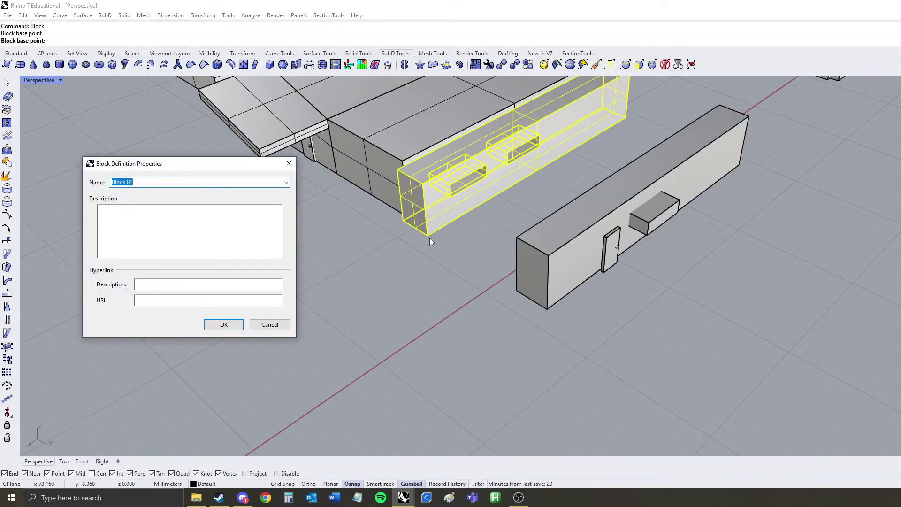
text(sdf)
key(Return)
right_drag(573, 220, 496, 293)
click(695, 323)
scroll(452, 224, up, 2)
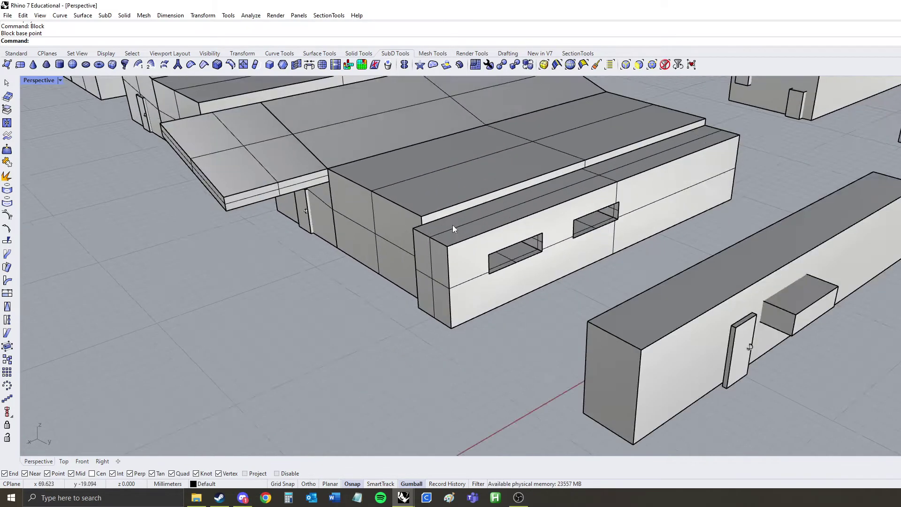
click(416, 204)
click(404, 198)
click(560, 316)
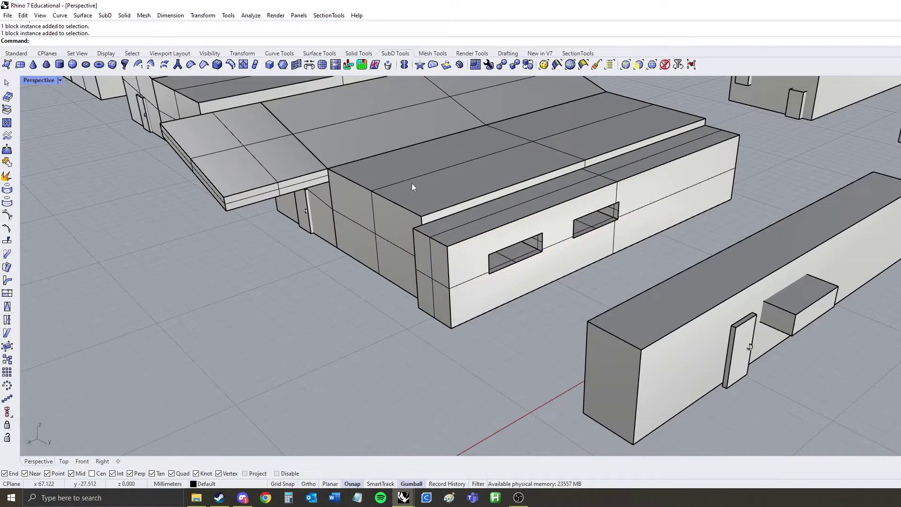
scroll(412, 186, down, 3)
scroll(561, 283, up, 2)
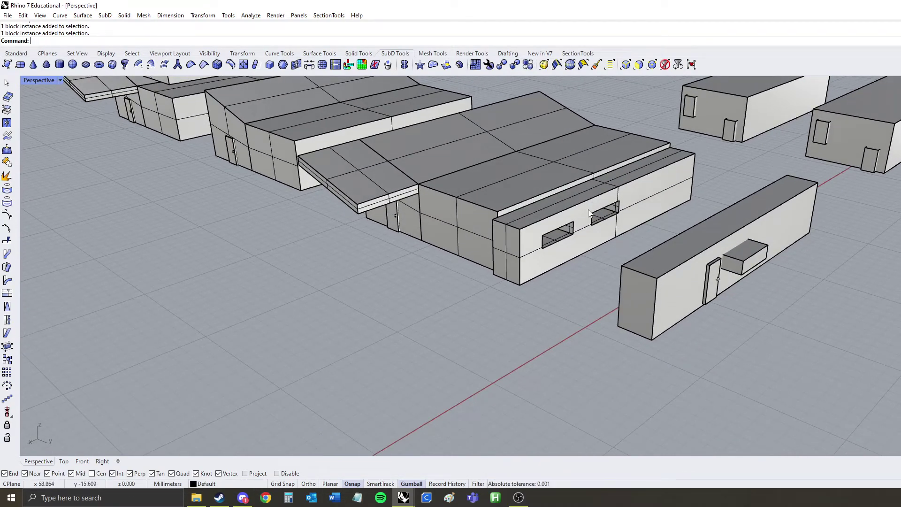
Use ReplaceBlock to switch the window-opening block beside the house to definition ashnjdsakjhadjk.
click(569, 226)
text(ReplaceBlock)
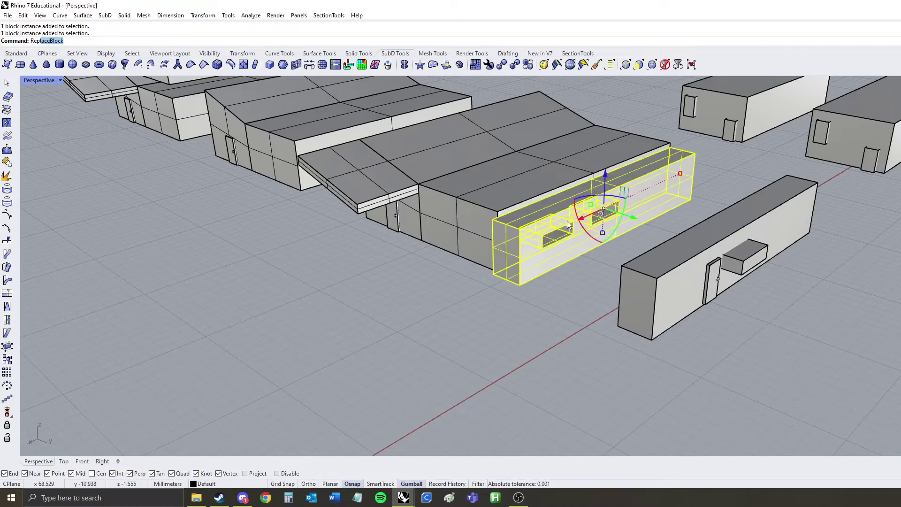
key(Return)
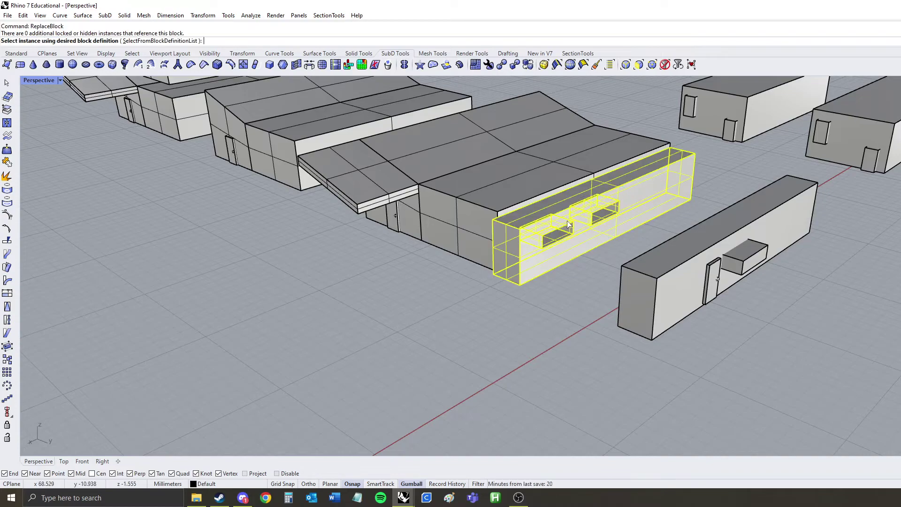
click(163, 42)
click(639, 312)
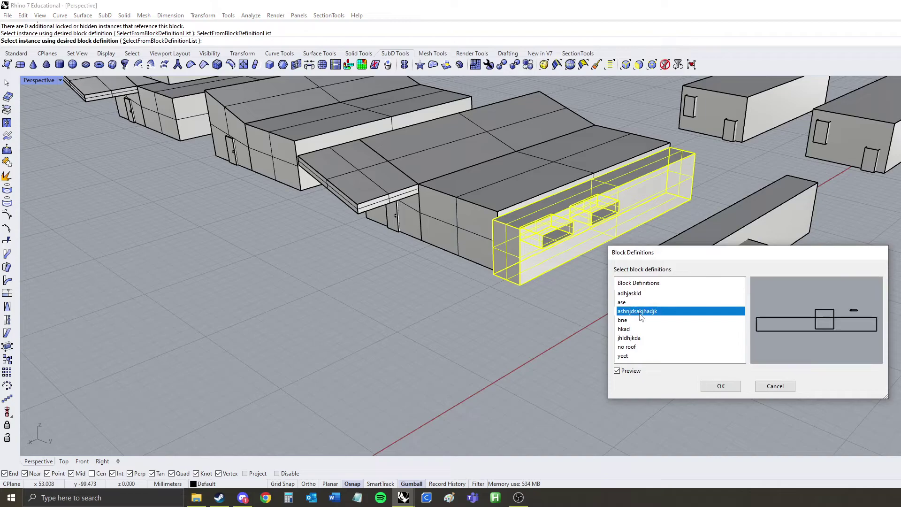
click(720, 385)
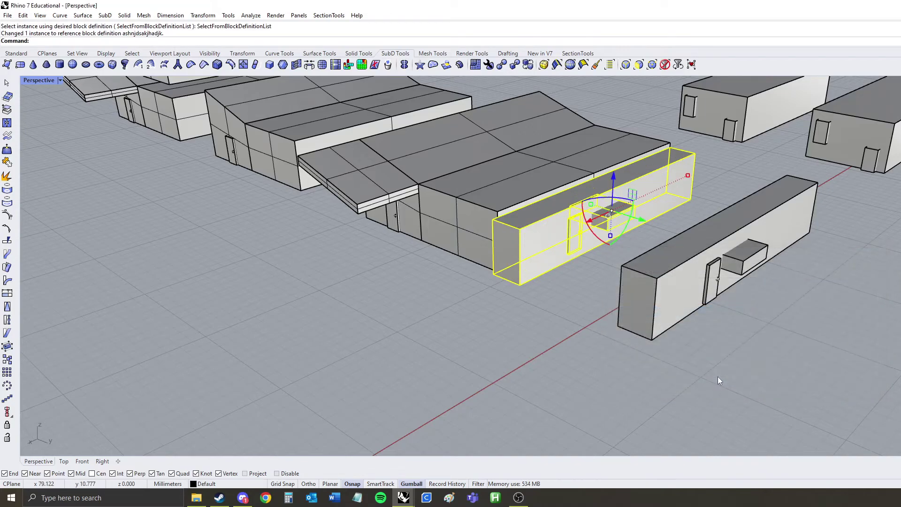
click(717, 376)
Use ReplaceBlock on the door block attached to the house, choosing definition yeet and including no additional instances.
right_drag(548, 283, 494, 254)
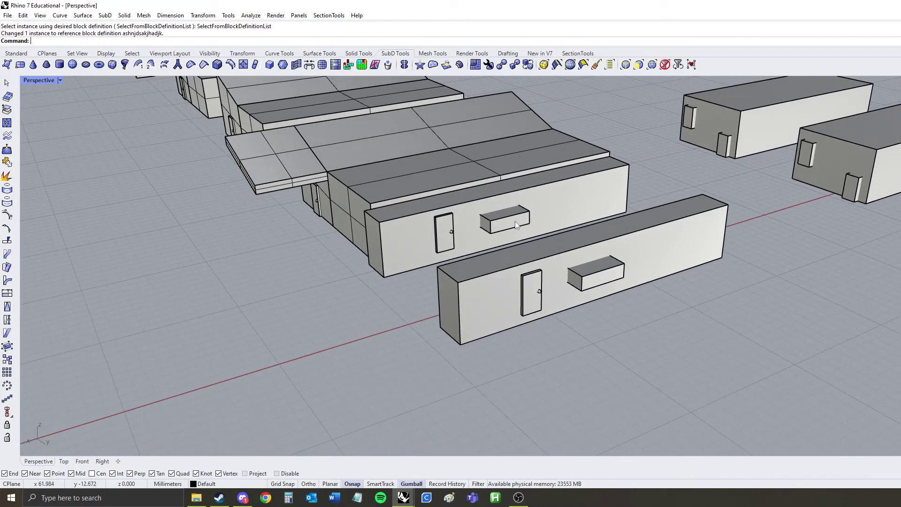
click(465, 231)
key(Return)
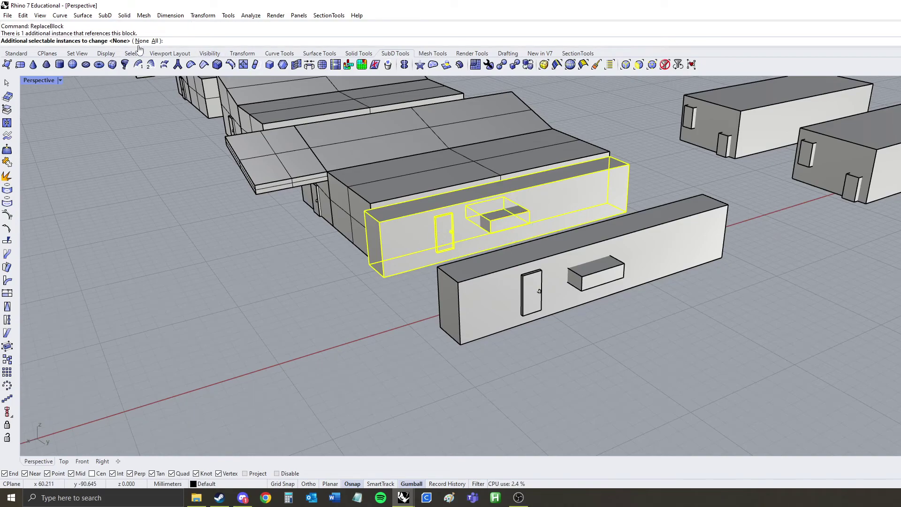
key(Return)
click(159, 40)
click(632, 355)
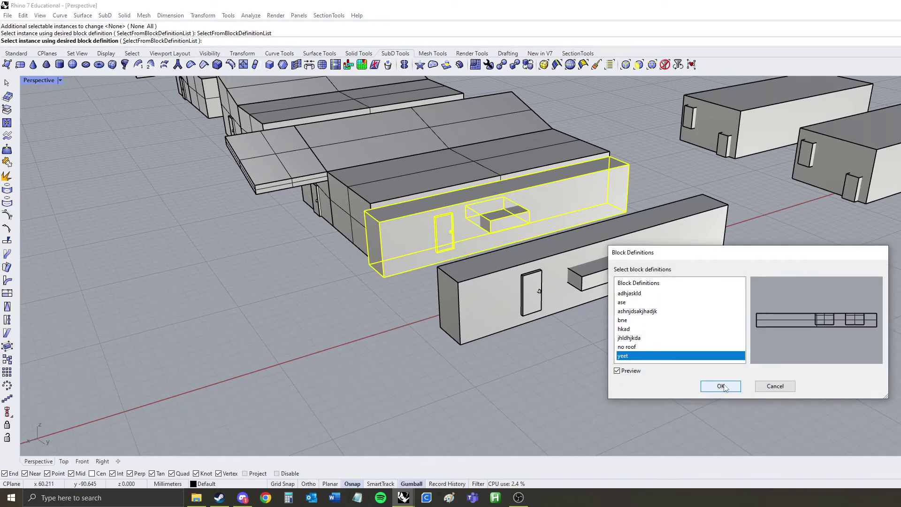
click(721, 386)
key(Escape)
right_drag(495, 283, 413, 305)
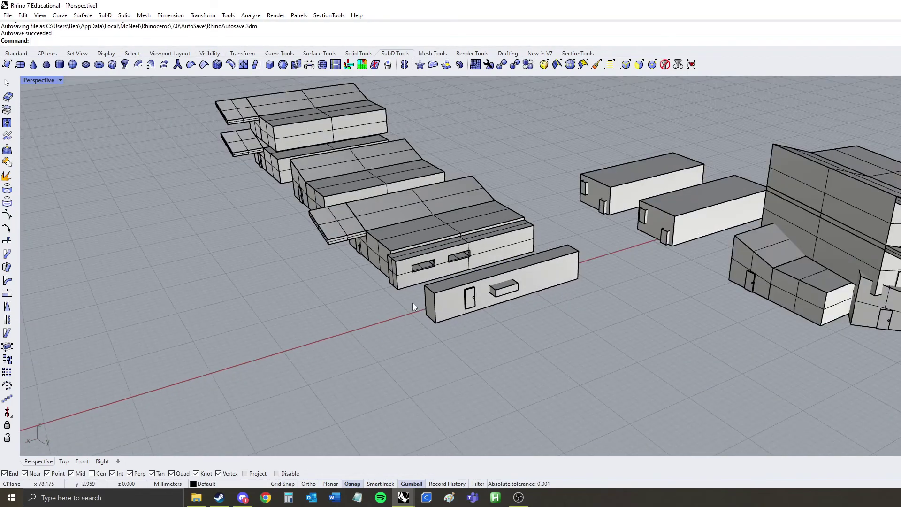
scroll(413, 303, down, 5)
right_drag(412, 337, 558, 334)
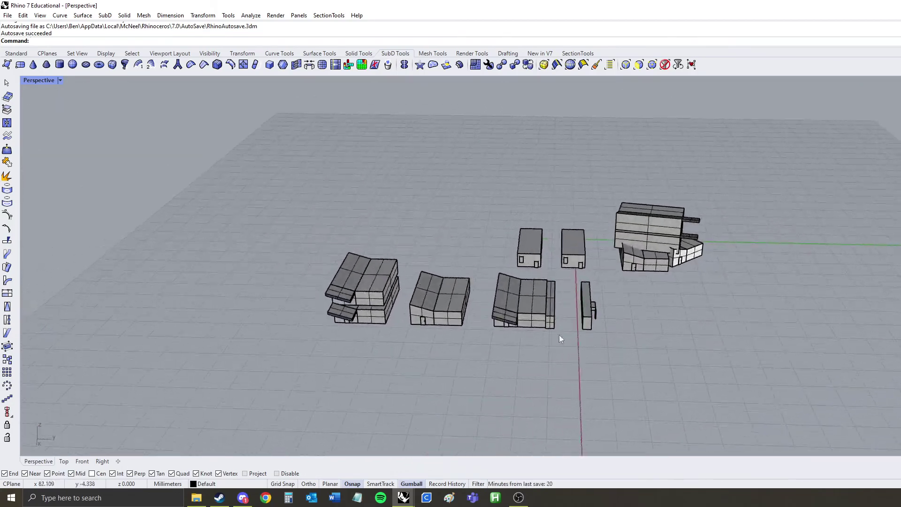
scroll(559, 334, up, 5)
click(518, 498)
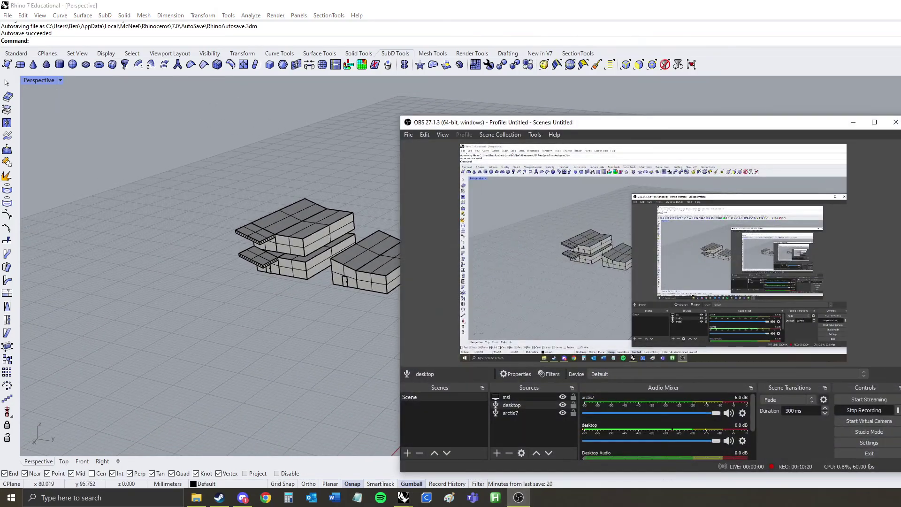